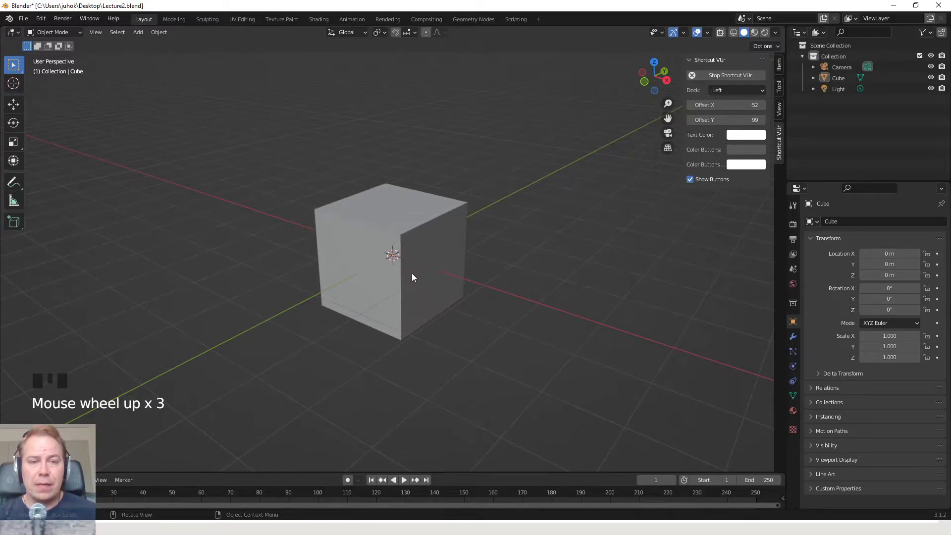
Step: Hide the light and the camera in the viewport, leaving the cube visible, and select the cube
scroll(431, 282, up, 1)
scroll(437, 280, down, 2)
scroll(437, 273, down, 4)
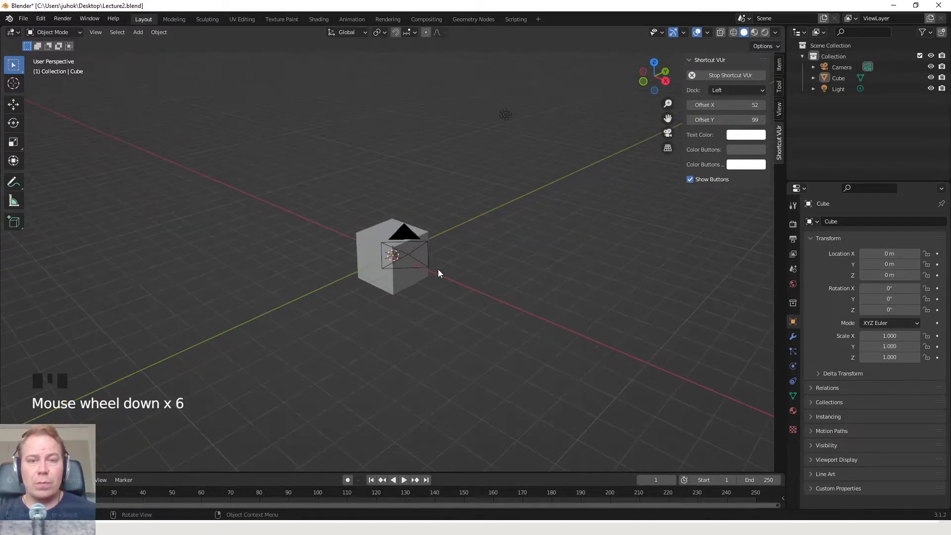
scroll(414, 273, up, 4)
scroll(492, 259, down, 2)
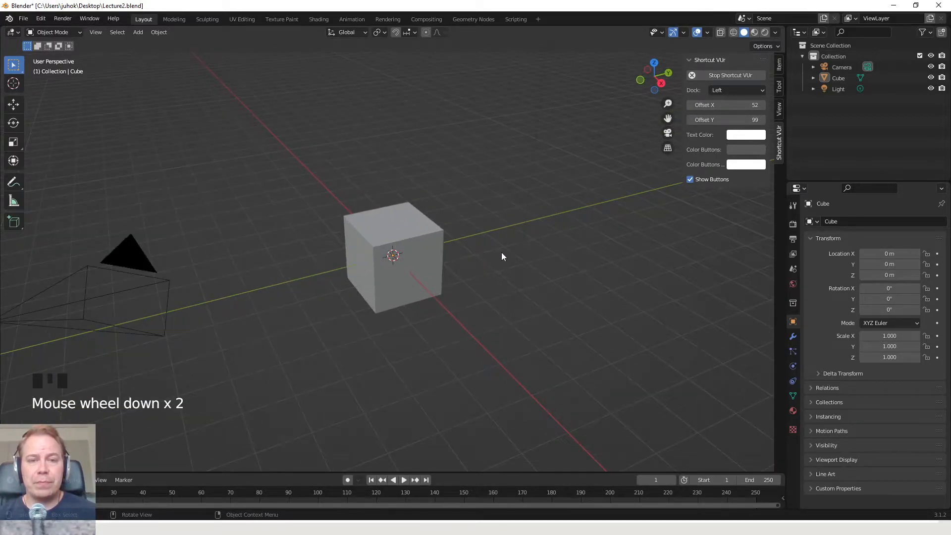
middle_drag(501, 257, 517, 247)
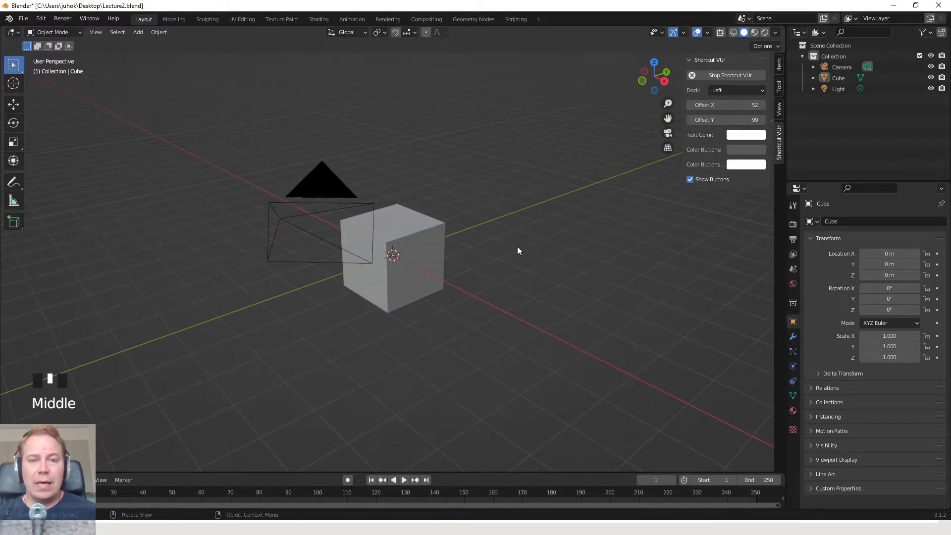
click(929, 88)
click(926, 68)
middle_drag(540, 203, 471, 237)
click(394, 247)
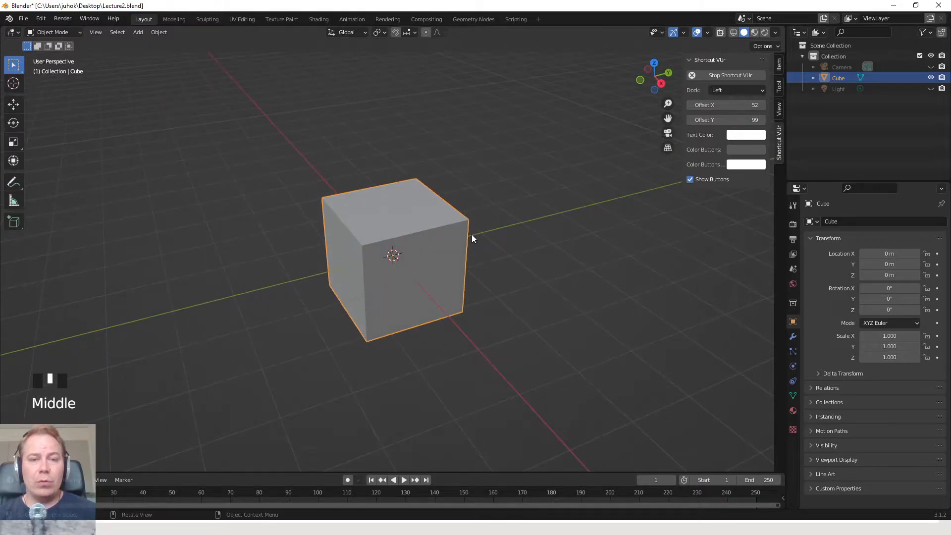
scroll(283, 262, down, 1)
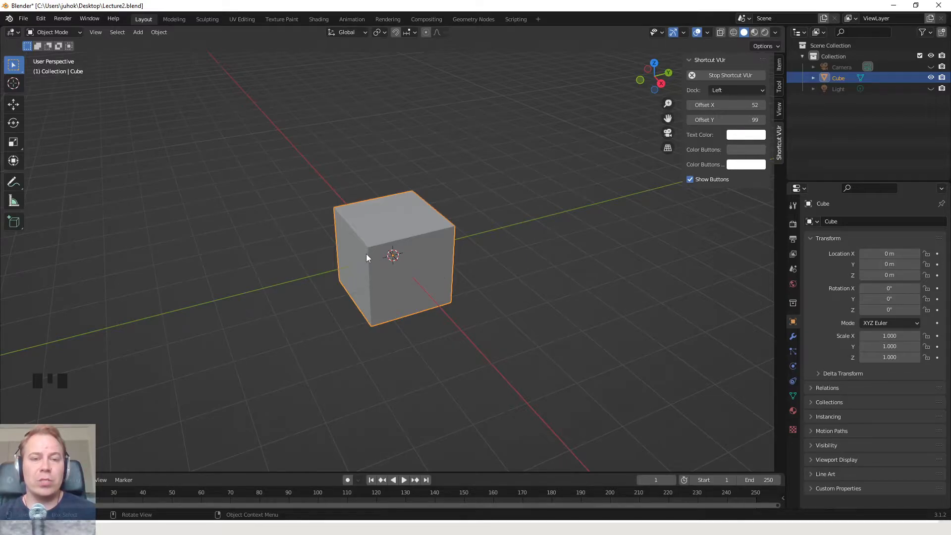
scroll(374, 268, up, 2)
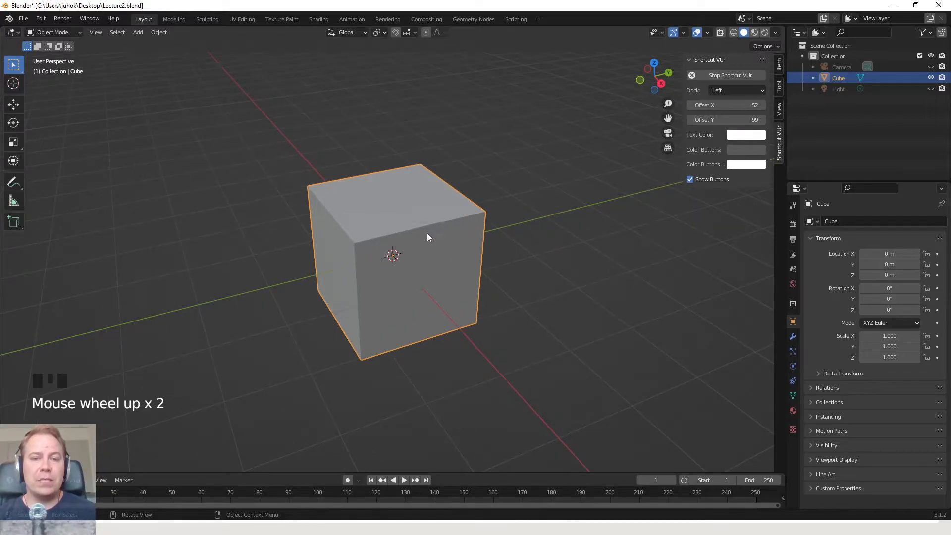
scroll(463, 230, down, 2)
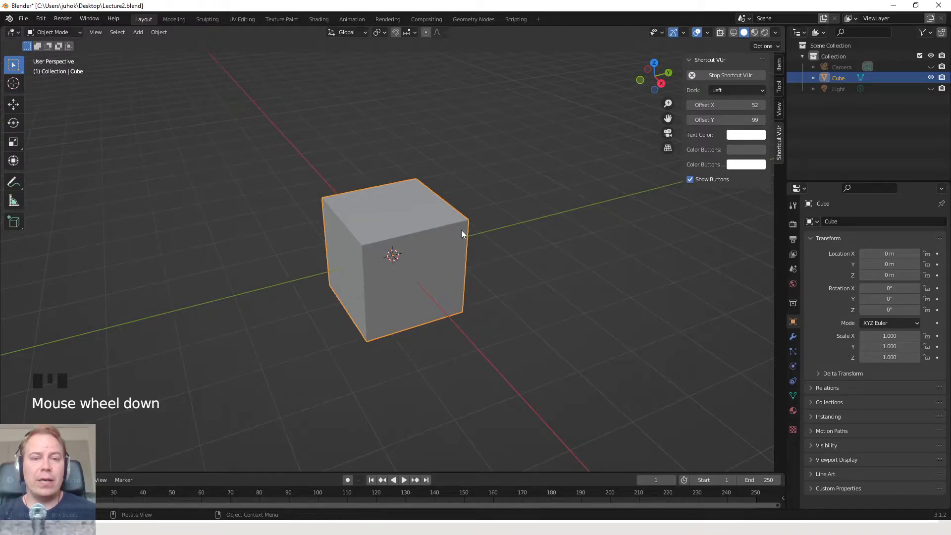
scroll(430, 270, up, 1)
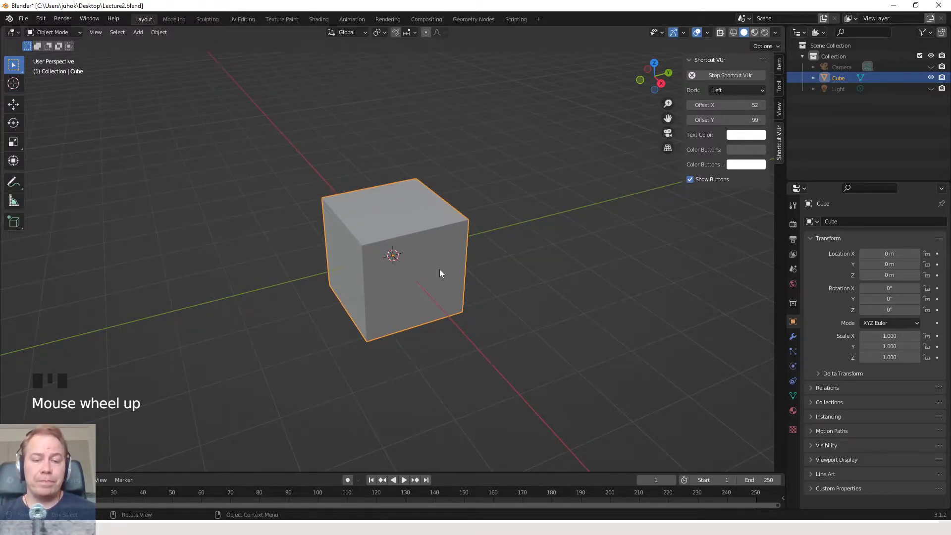
middle_drag(469, 248, 451, 255)
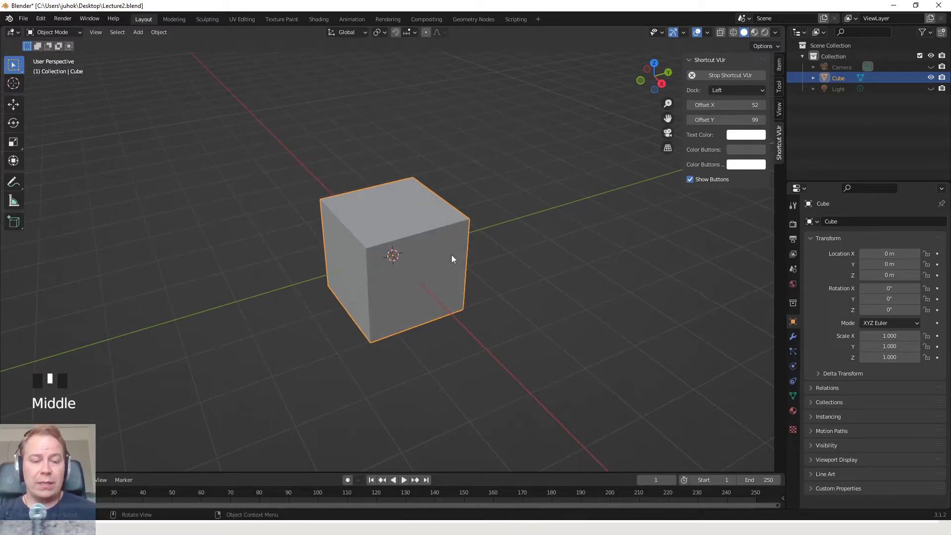
text(s)
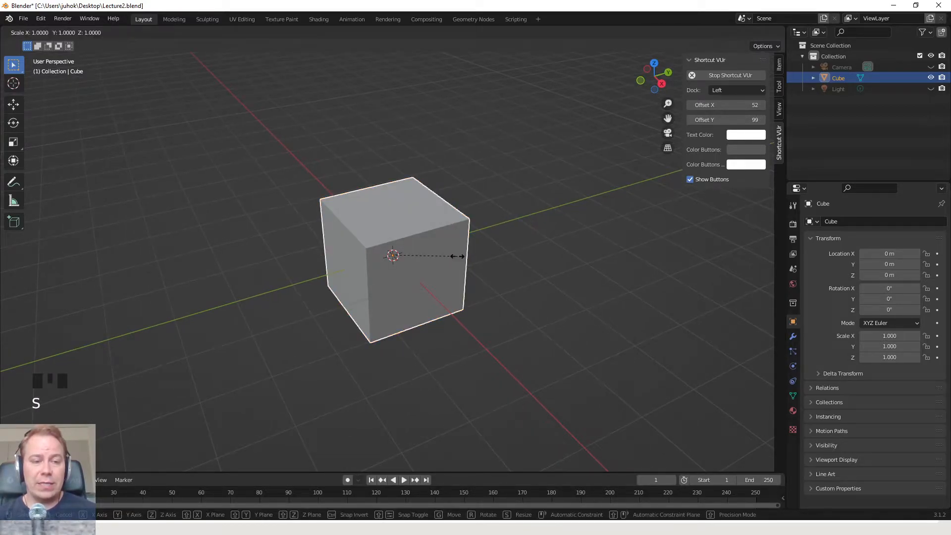
text(2)
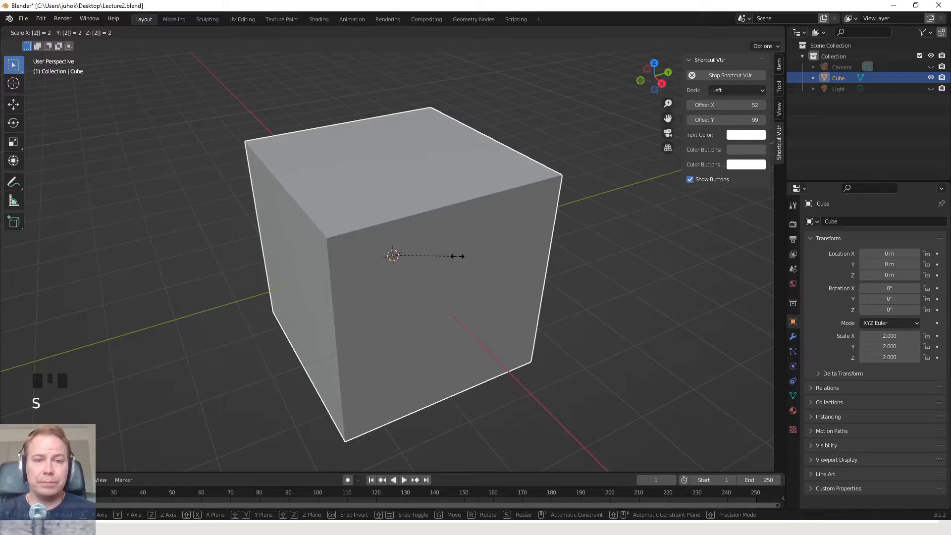
key(BackSpace)
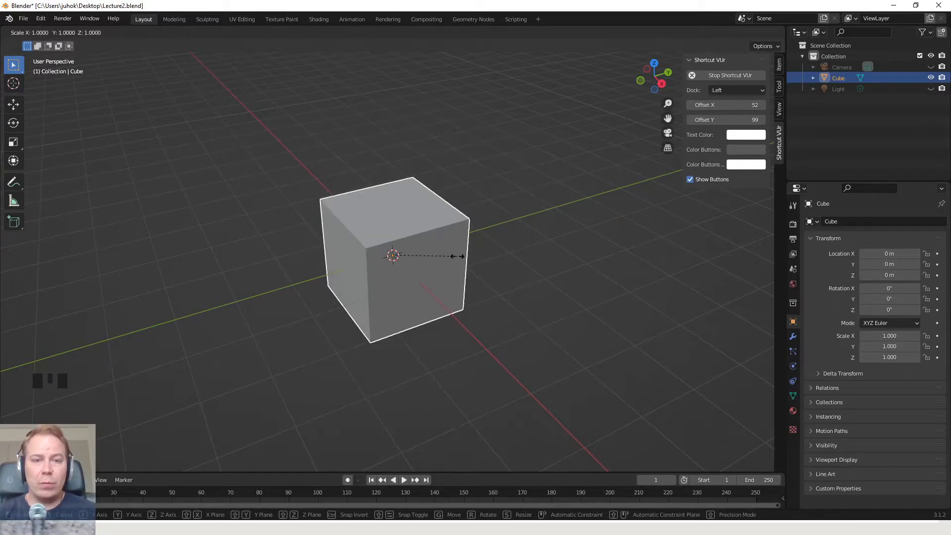
right_click(457, 256)
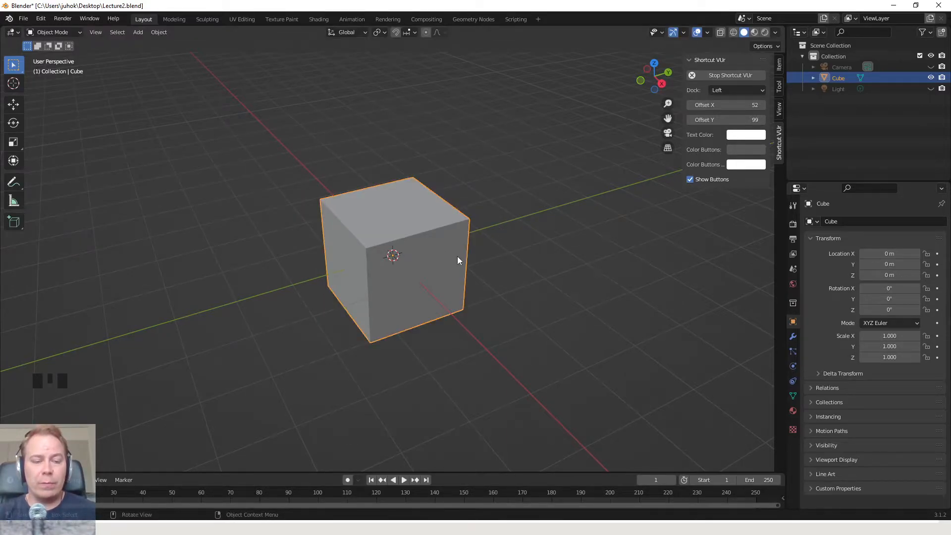
Step: Scale the cube by a factor of 2 along the Y axis only
key(s)
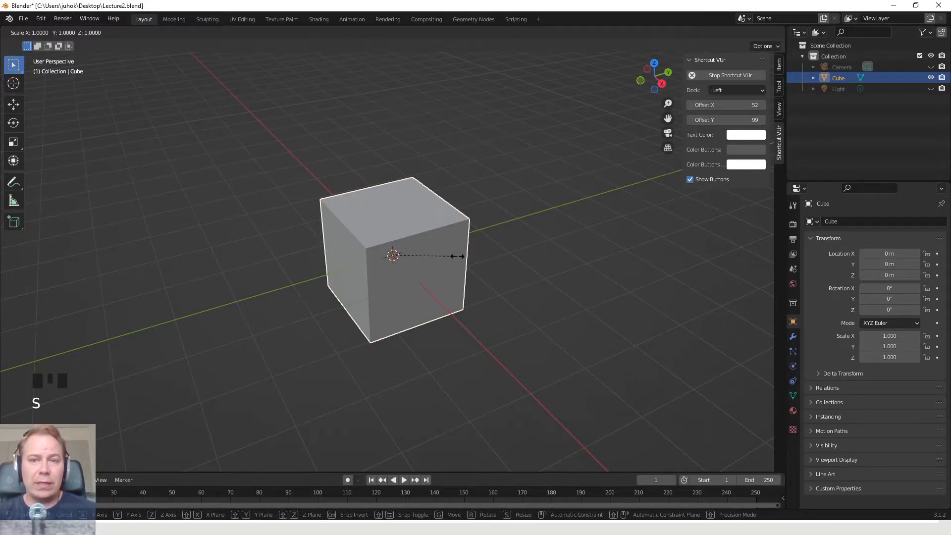
key(y)
key(2)
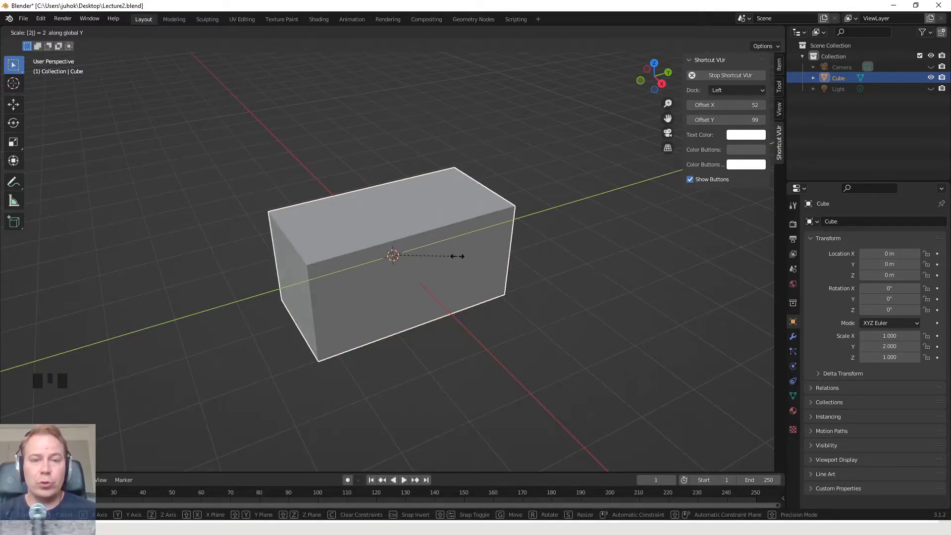
key(Return)
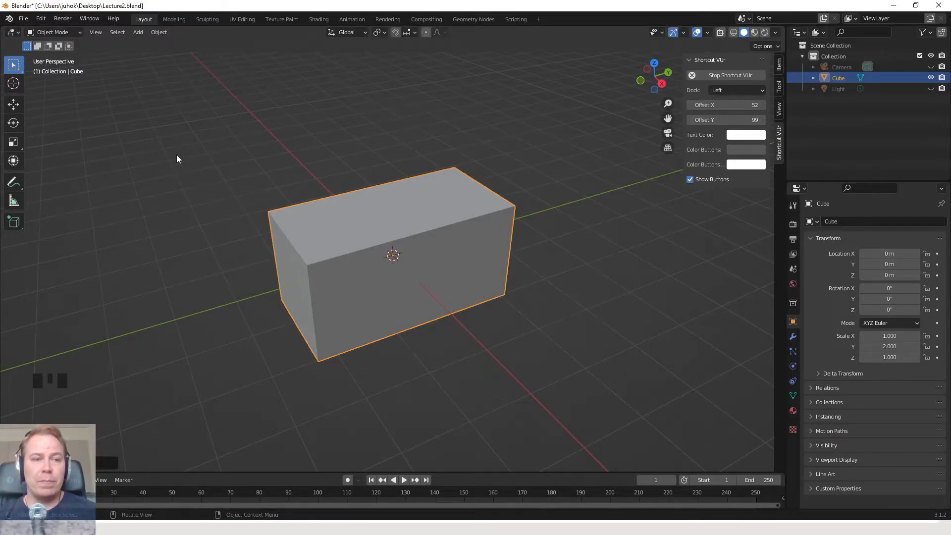
Step: Flatten the box into a thin slab with the Scale tool, to a Z scale of about 0.039, and deselect it
click(14, 142)
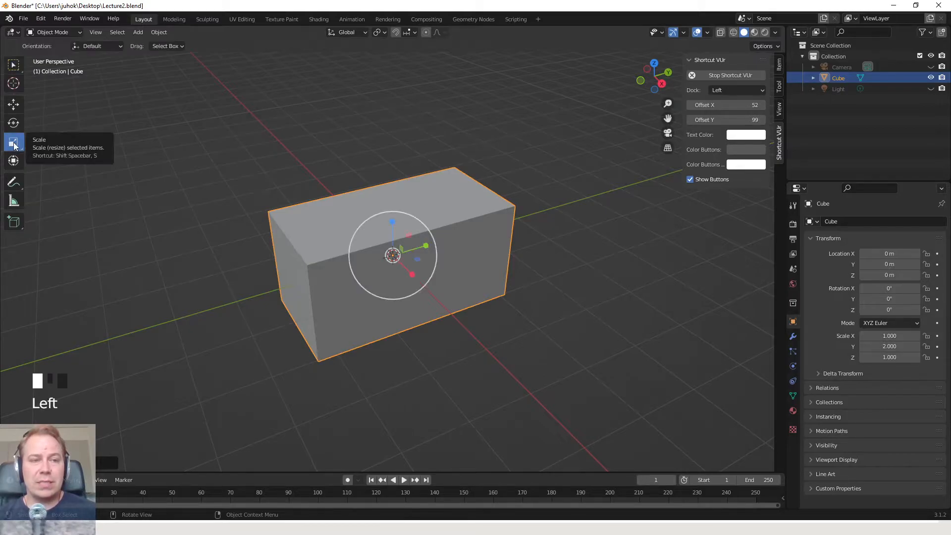
drag(393, 222, 392, 254)
middle_drag(439, 275, 391, 236)
drag(393, 221, 393, 236)
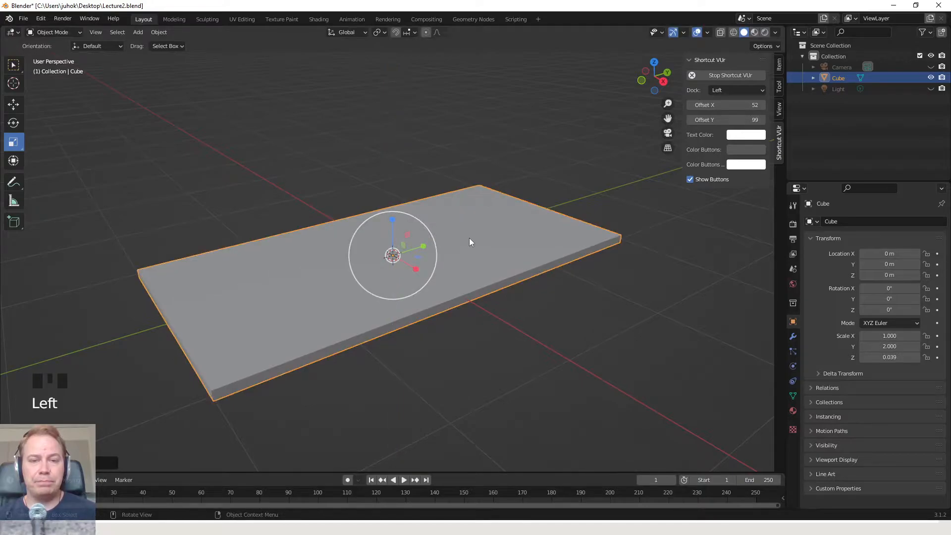
middle_drag(468, 238, 468, 236)
click(446, 160)
middle_drag(447, 161, 446, 282)
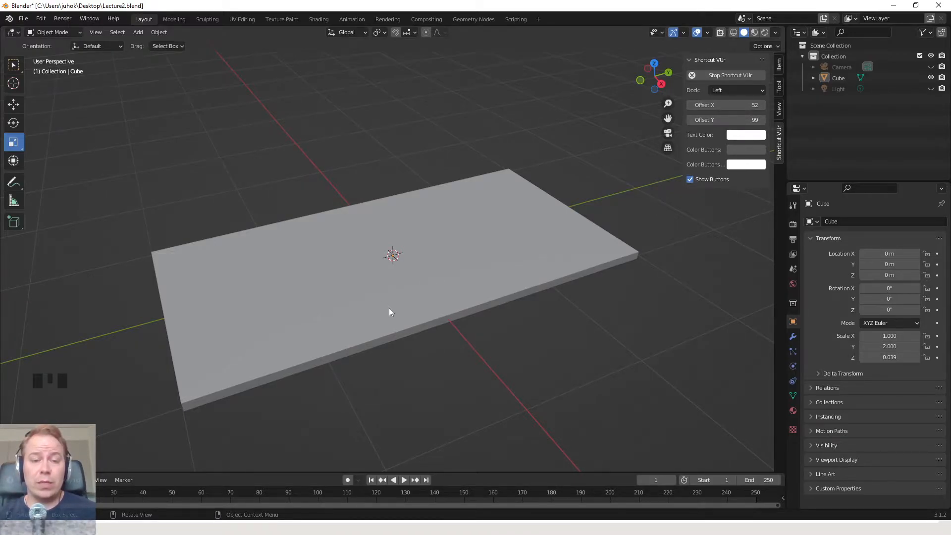
Step: Examine the slab in the front and top orthographic views, ending in the top view
key(KP_1)
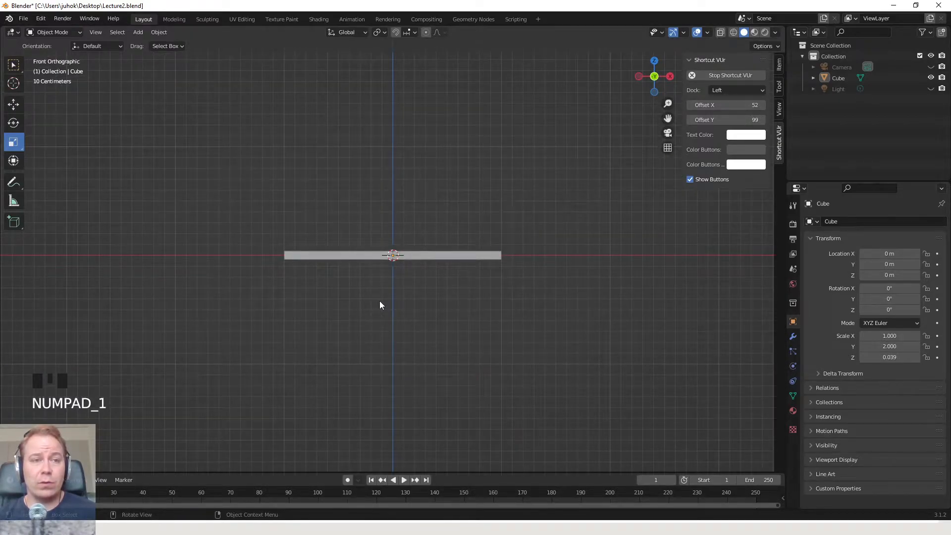
key(KP_7)
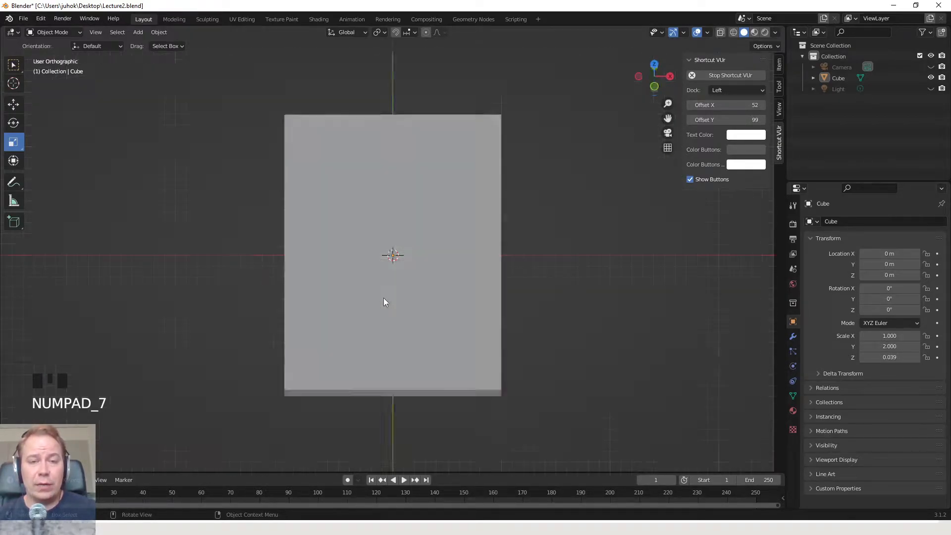
scroll(386, 298, down, 4)
scroll(389, 299, up, 3)
scroll(390, 298, down, 3)
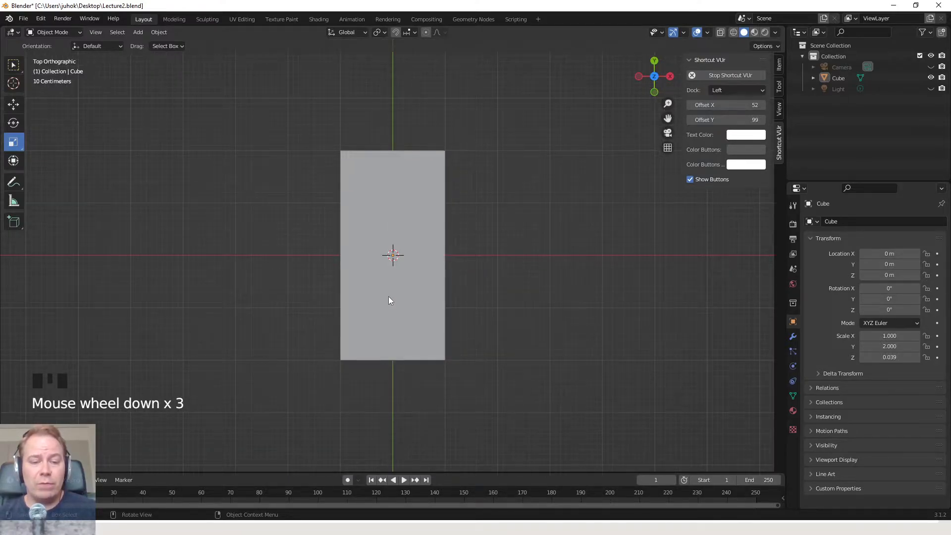
key(KP_7)
key(KP_1)
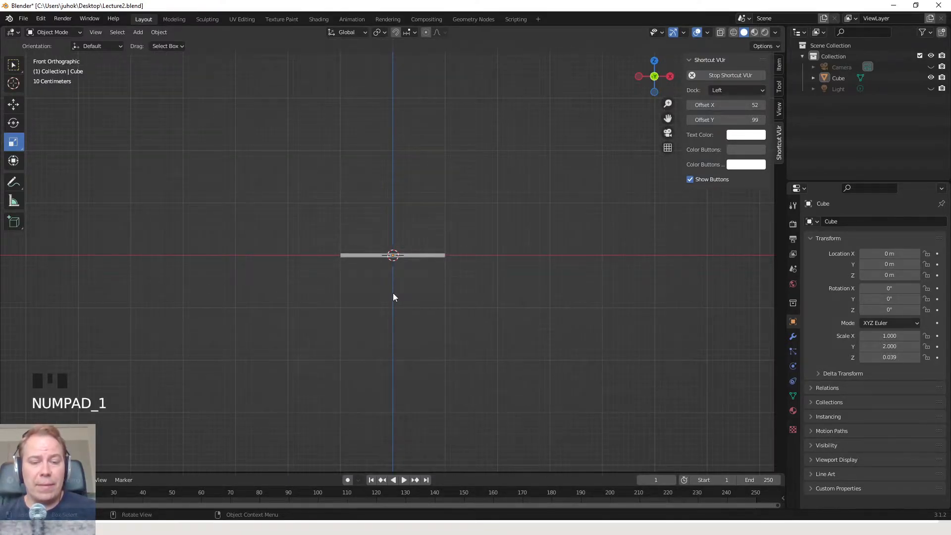
key(KP_7)
scroll(407, 237, up, 1)
scroll(407, 239, up, 1)
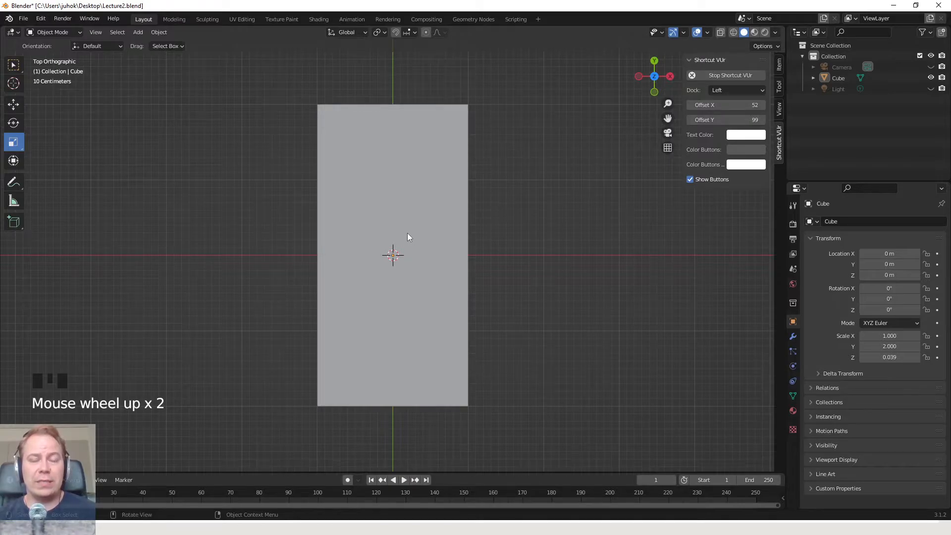
scroll(425, 293, up, 1)
scroll(416, 290, down, 1)
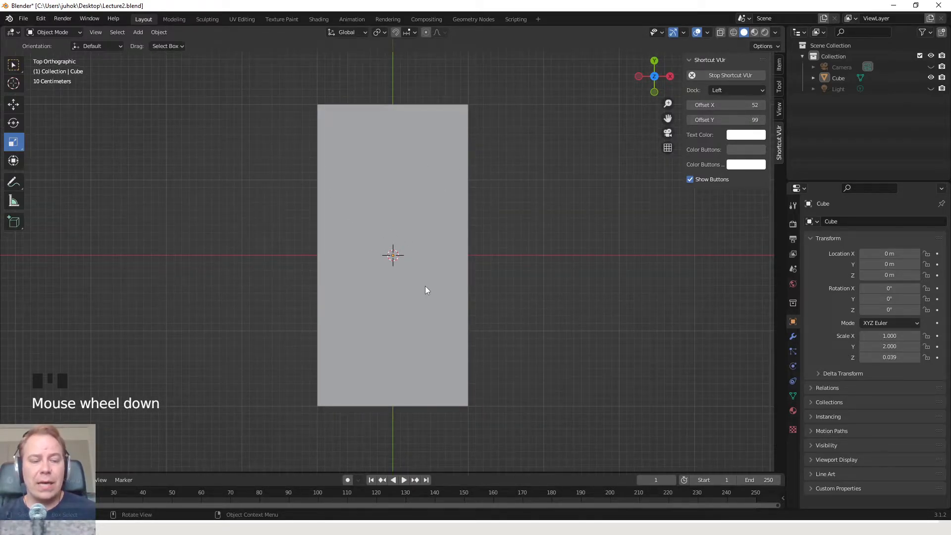
Step: Switch the slab back and forth between Object Mode and Edit Mode, ending in Object Mode
key(Tab)
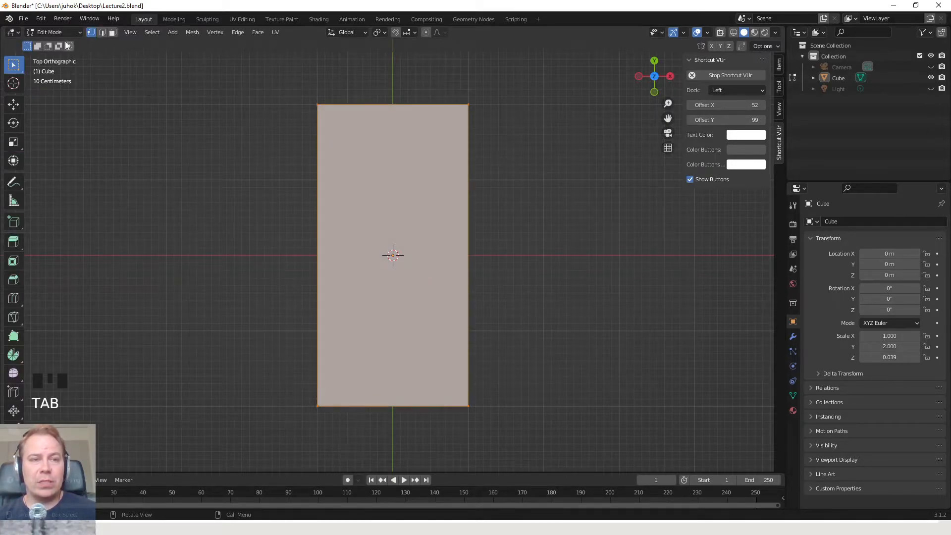
key(Tab)
key(Tab)
key(Tab)
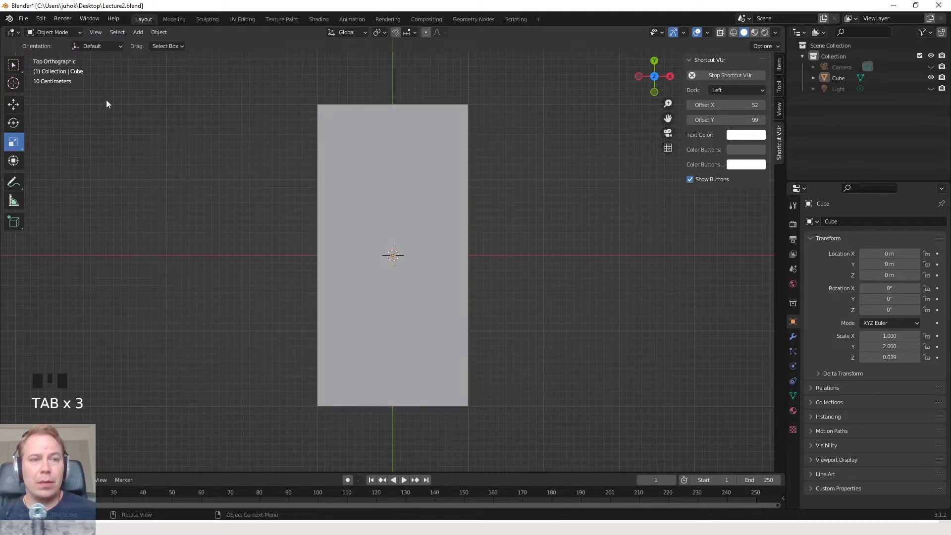
key(Tab)
key(Tab)
key(Tab)
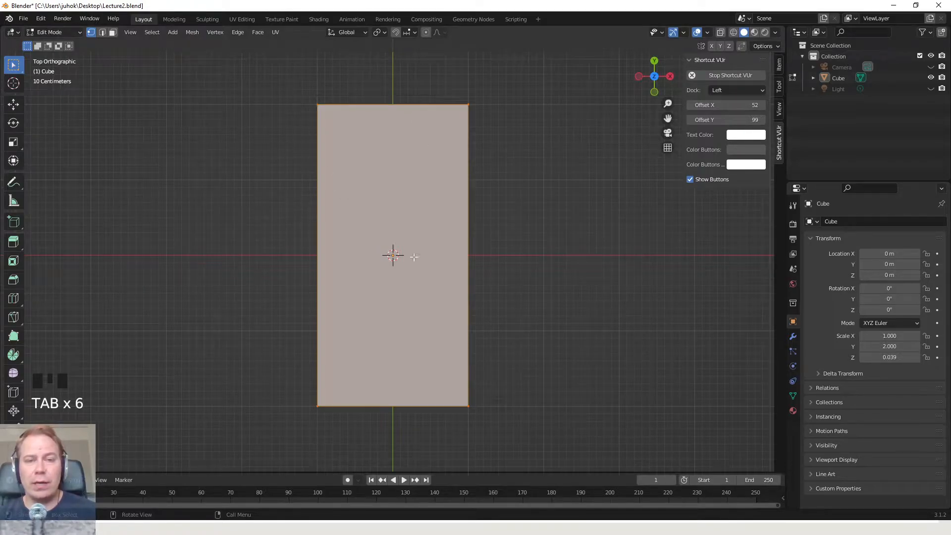
key(Tab)
key(Tab)
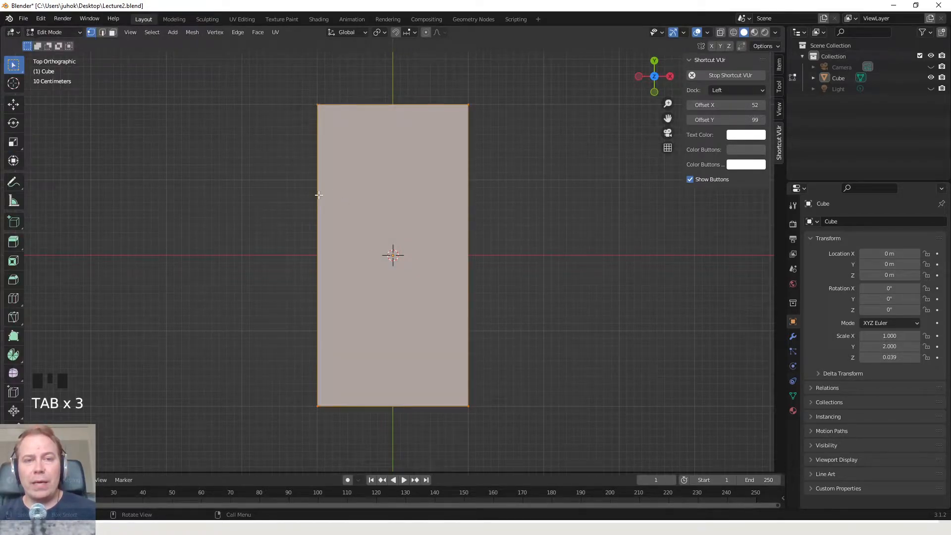
key(Tab)
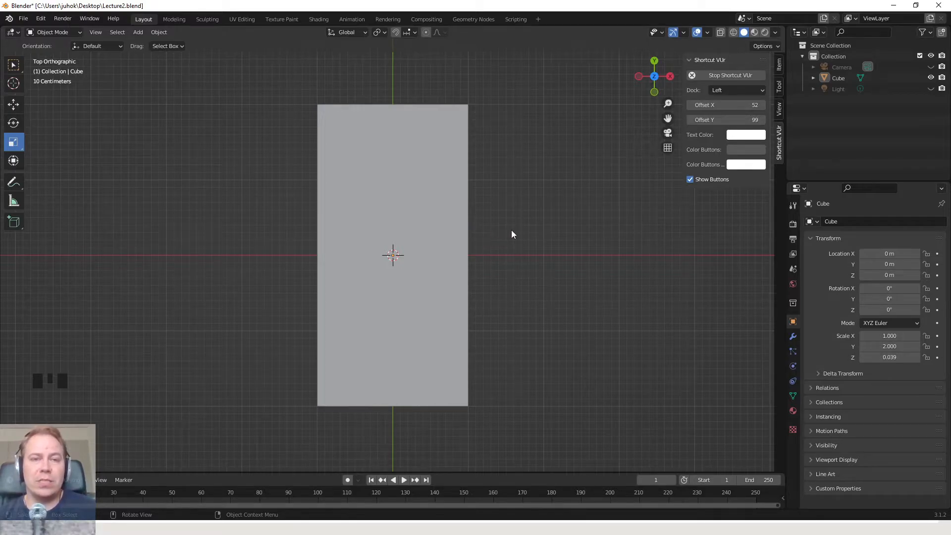
Step: Enter Edit Mode on the flattened slab
middle_drag(519, 323, 536, 284)
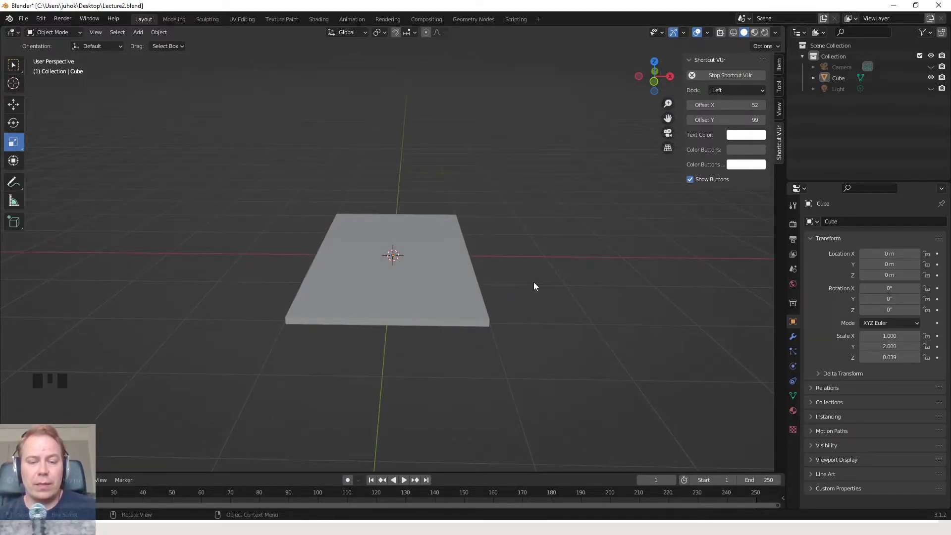
key(KP_7)
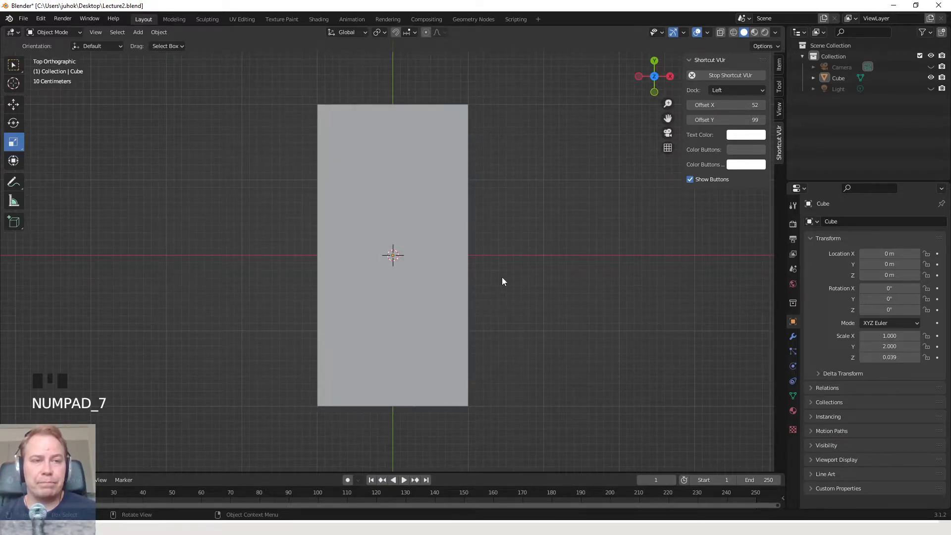
key(Tab)
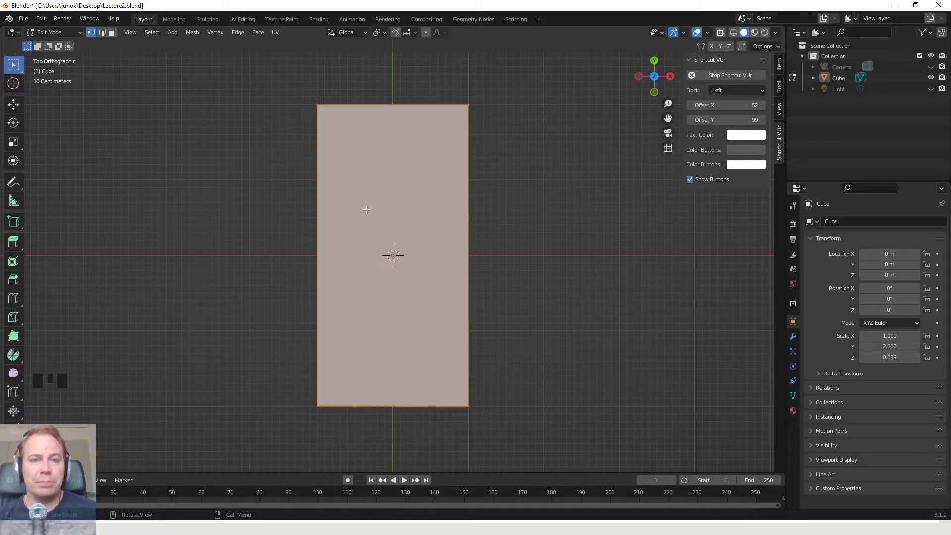
scroll(366, 237, up, 1)
scroll(365, 259, down, 1)
scroll(351, 265, up, 1)
scroll(342, 261, down, 1)
scroll(341, 261, up, 1)
middle_drag(484, 298, 449, 211)
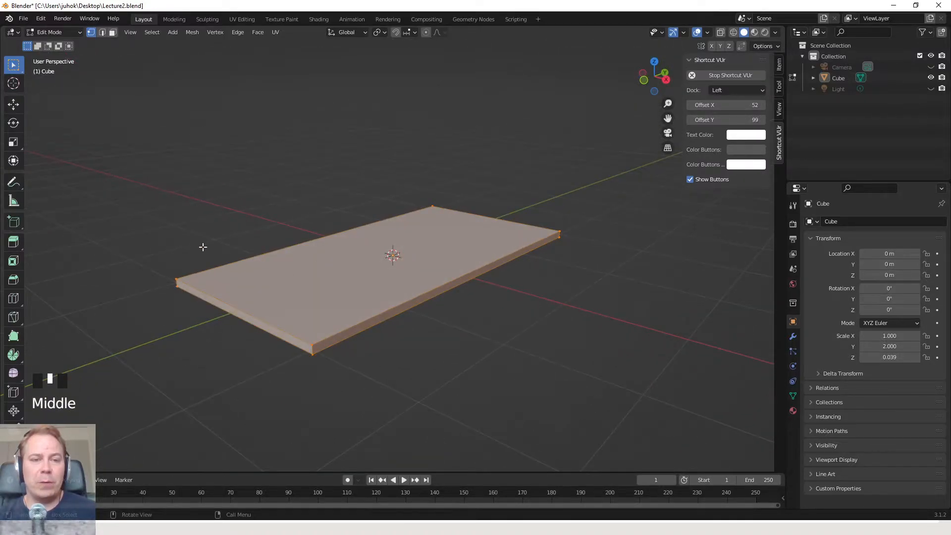
middle_drag(256, 190, 295, 222)
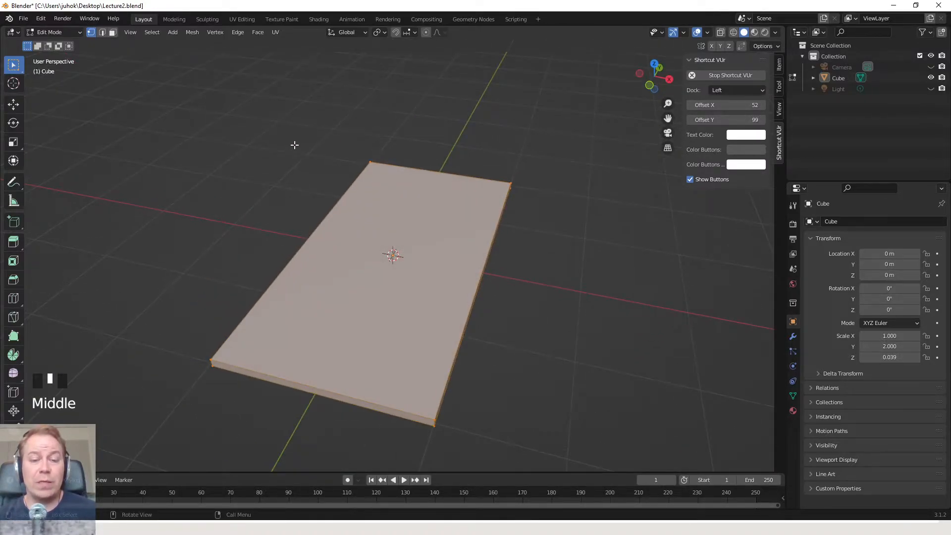
Step: In the top view, add a lengthwise loop cut to the slab and slide it toward the +X edge, to about 0.82 m
middle_drag(295, 144, 304, 153)
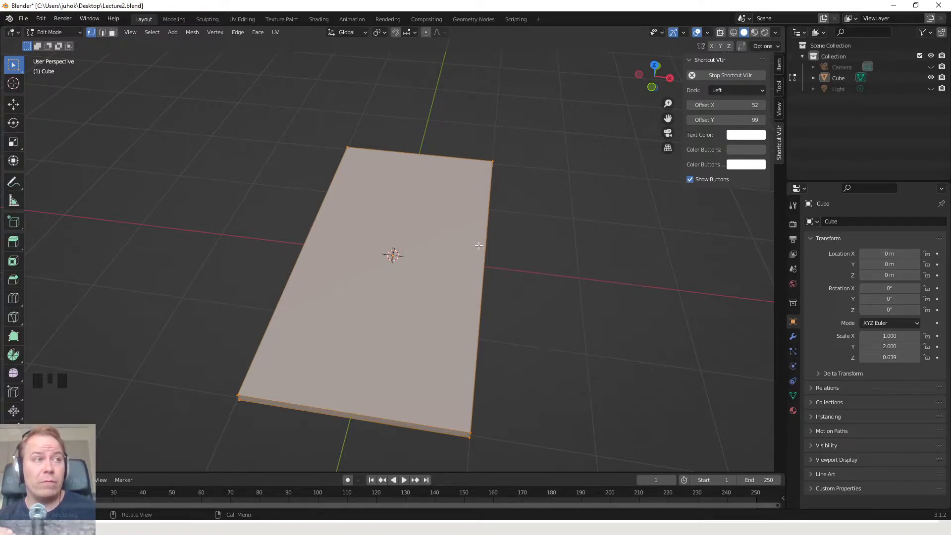
key(KP_7)
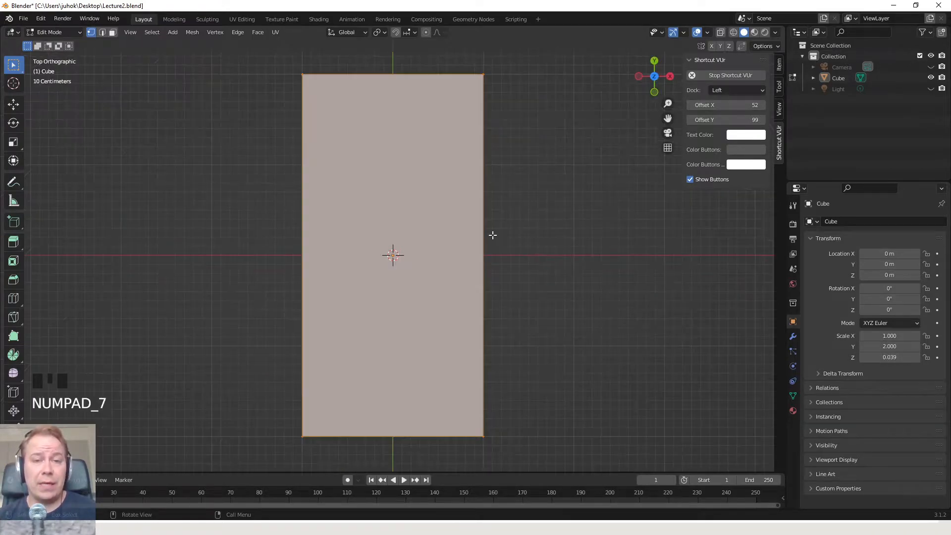
scroll(474, 255, down, 1)
scroll(474, 255, up, 1)
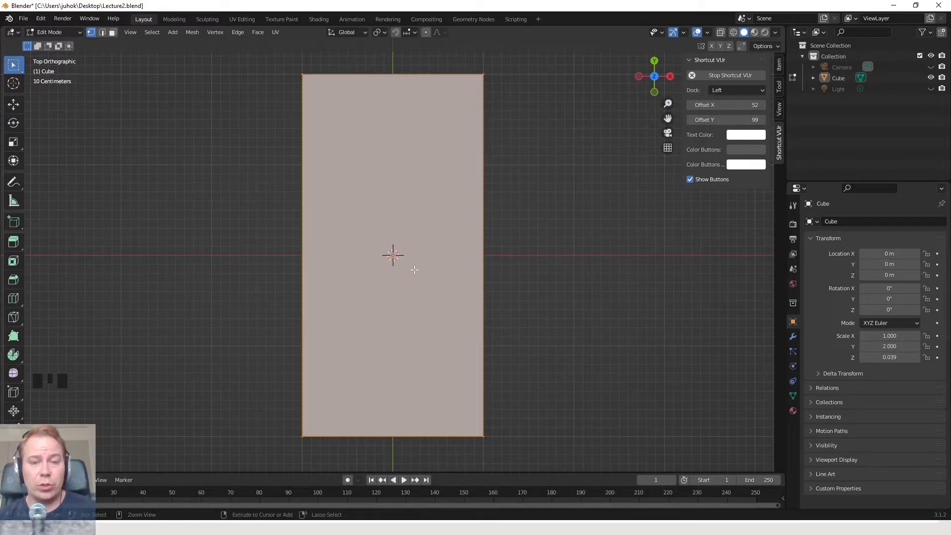
key(ctrl+r)
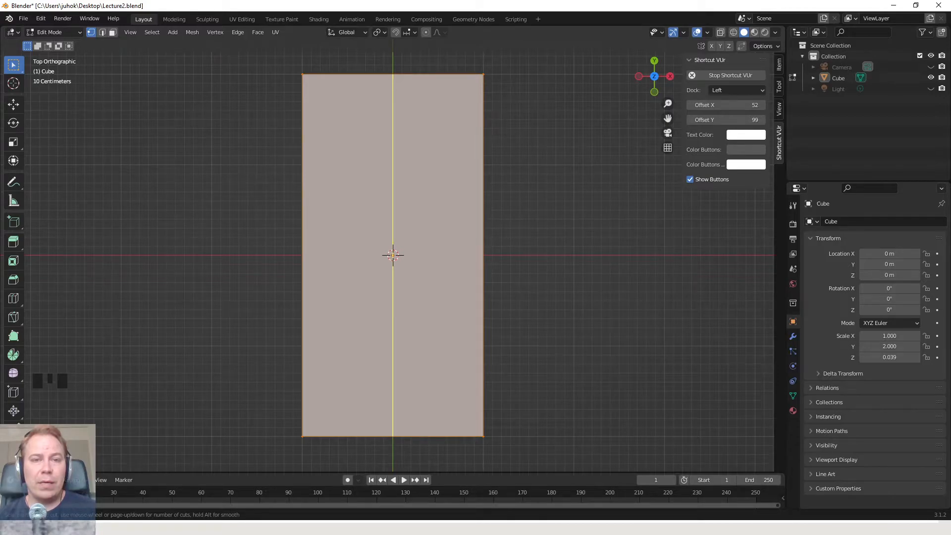
click(394, 85)
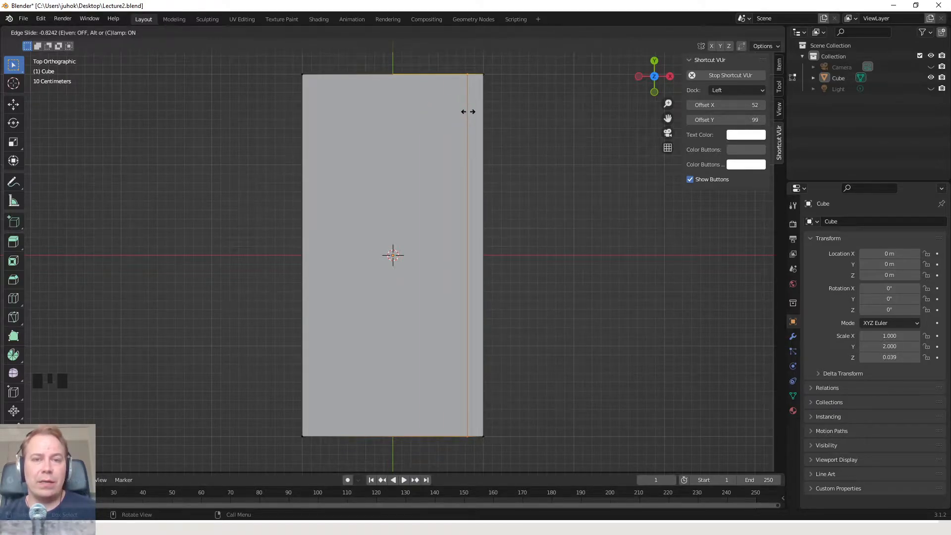
click(468, 111)
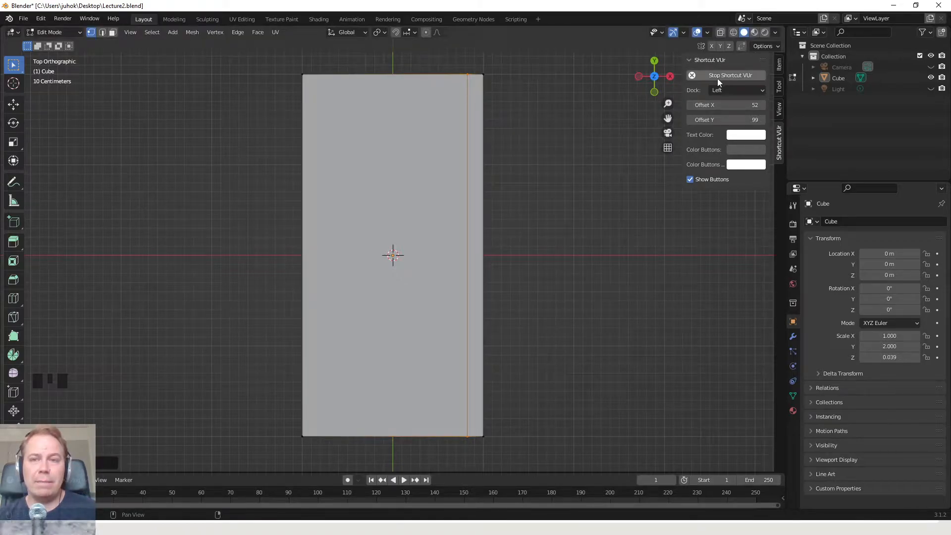
Step: Show the transform values of the selected lengthwise loop and set its median X to 0.8 m
key(n)
key(n)
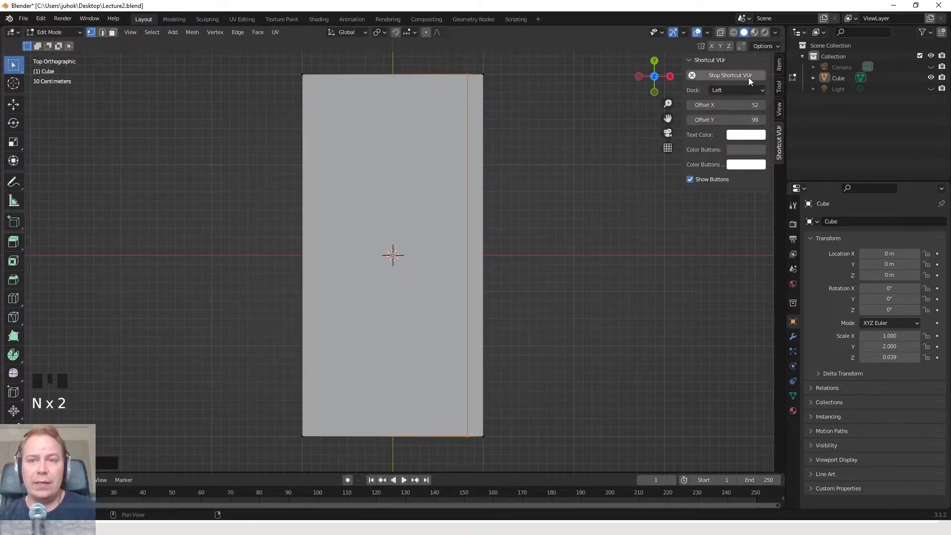
click(777, 66)
key(n)
key(n)
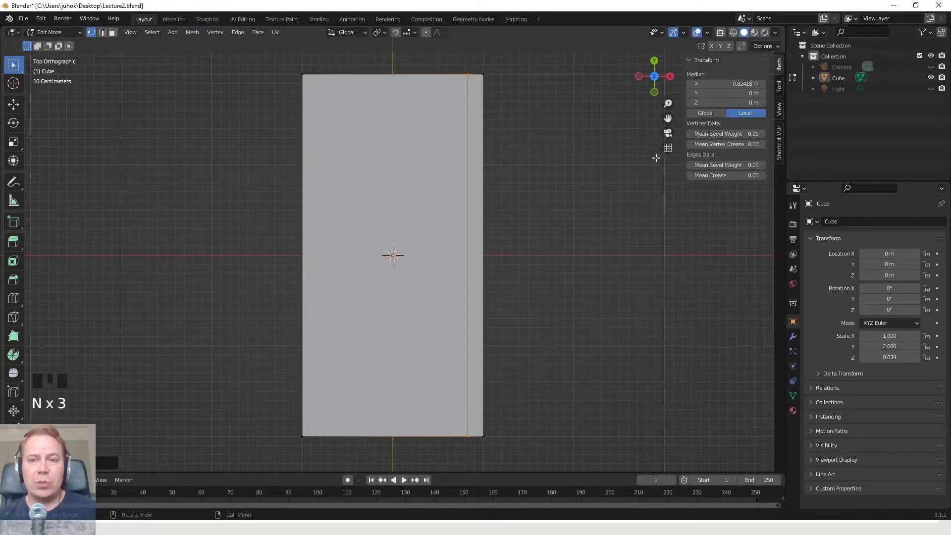
click(741, 84)
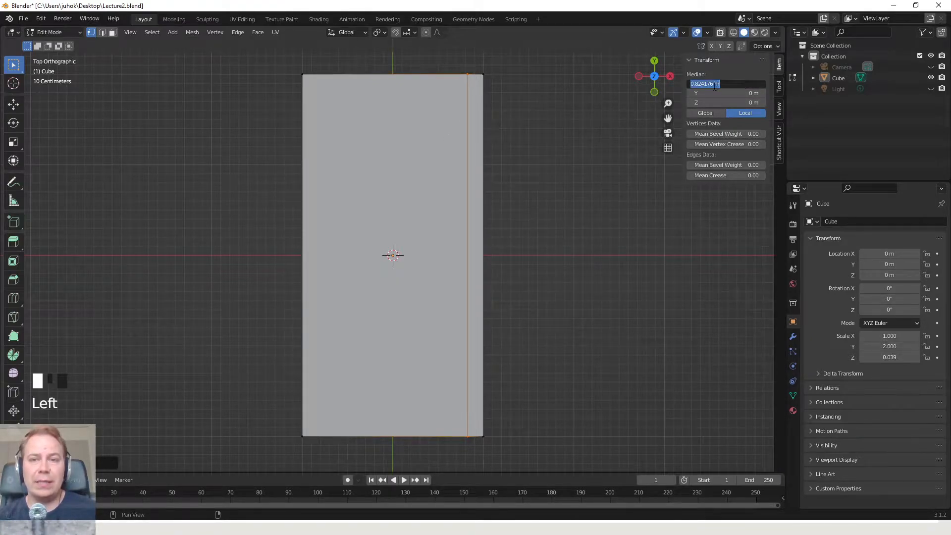
drag(694, 84, 711, 84)
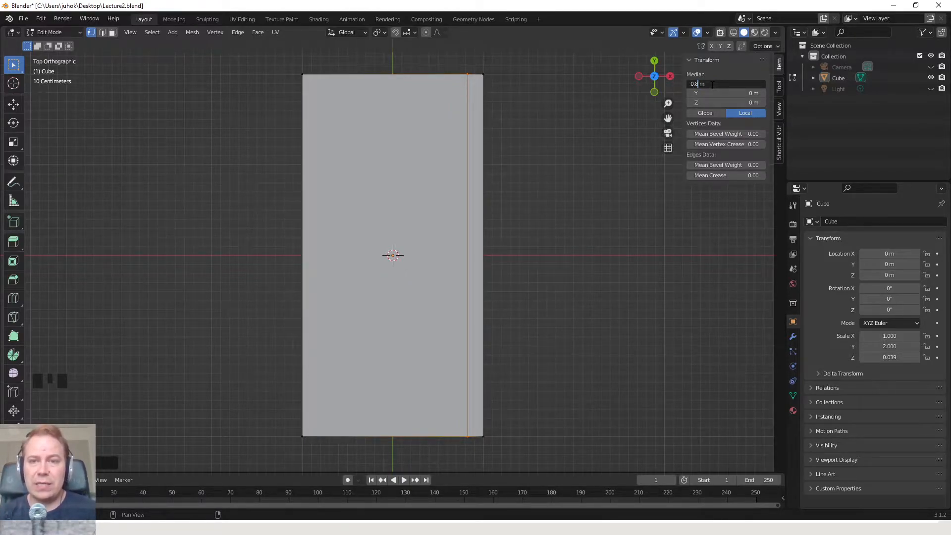
key(Return)
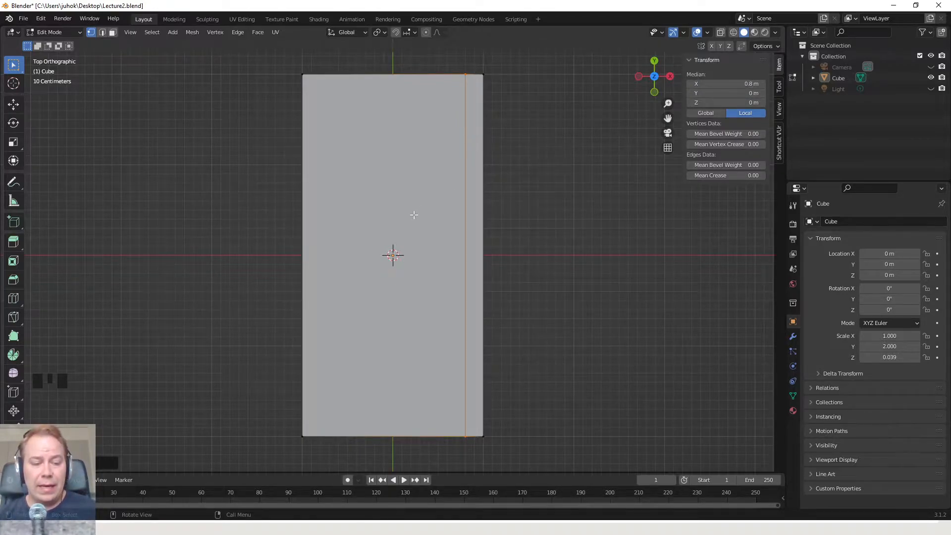
Step: Add a second lengthwise loop cut near the slab's -X edge and set its median X to -0.8 m
key(ctrl+r)
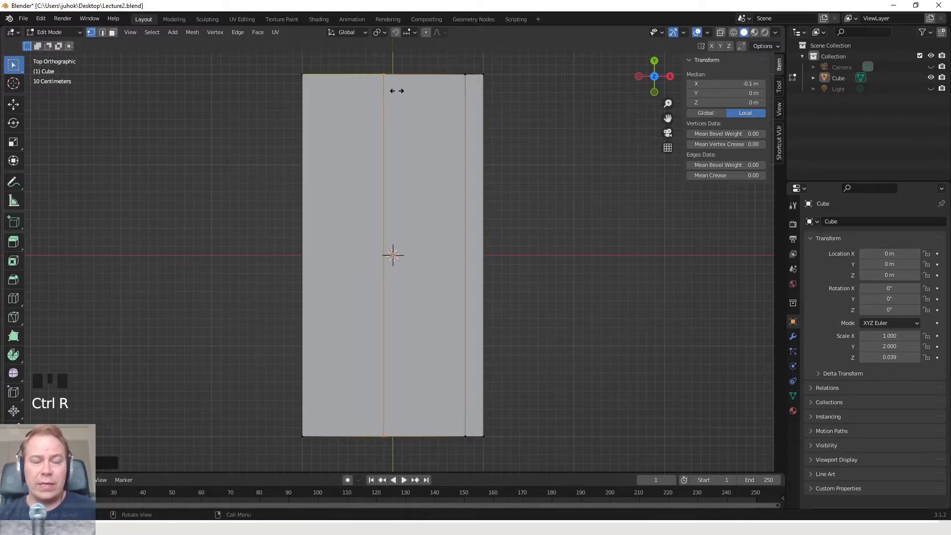
click(396, 91)
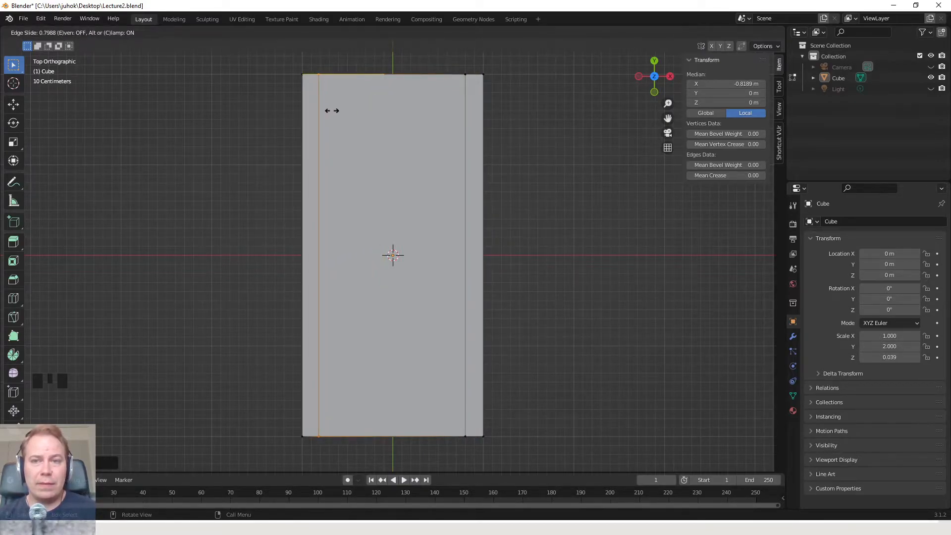
click(332, 111)
click(701, 83)
click(699, 84)
drag(696, 83, 713, 83)
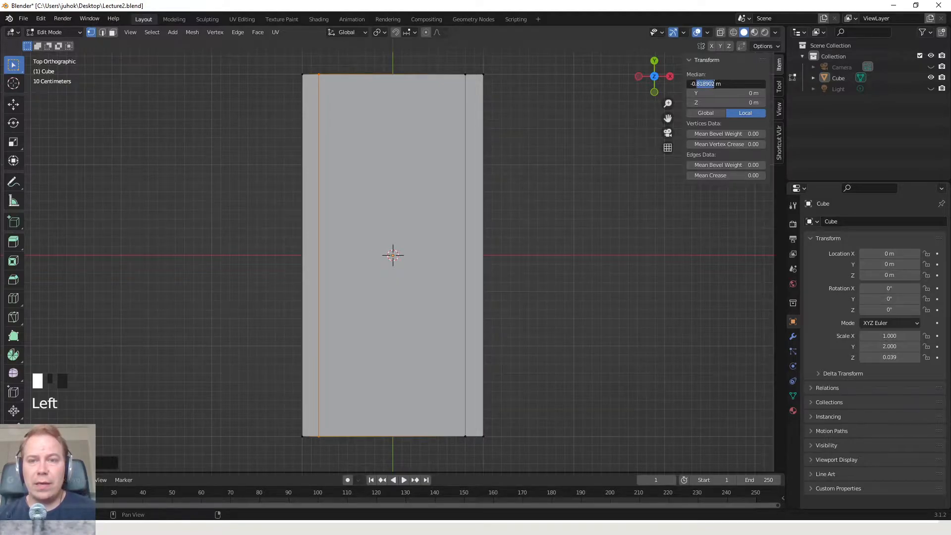
text(8)
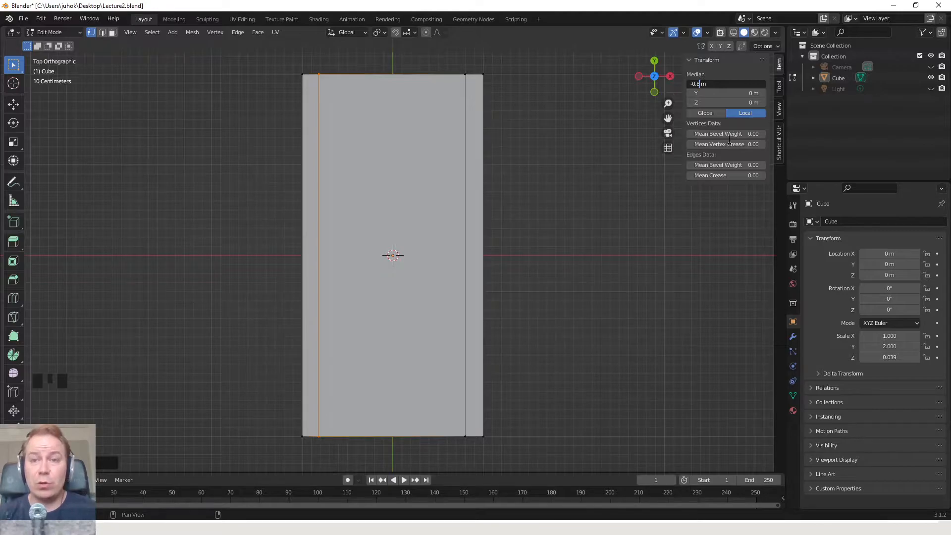
key(Return)
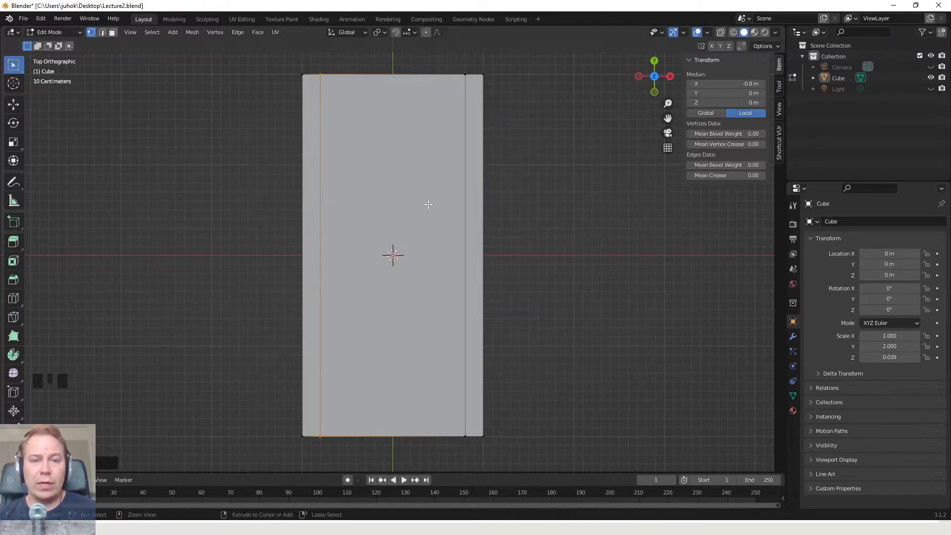
Step: Add a crosswise loop cut and slide it toward the slab's +Y end, to a median Y of about 0.9 m
key(ctrl+r)
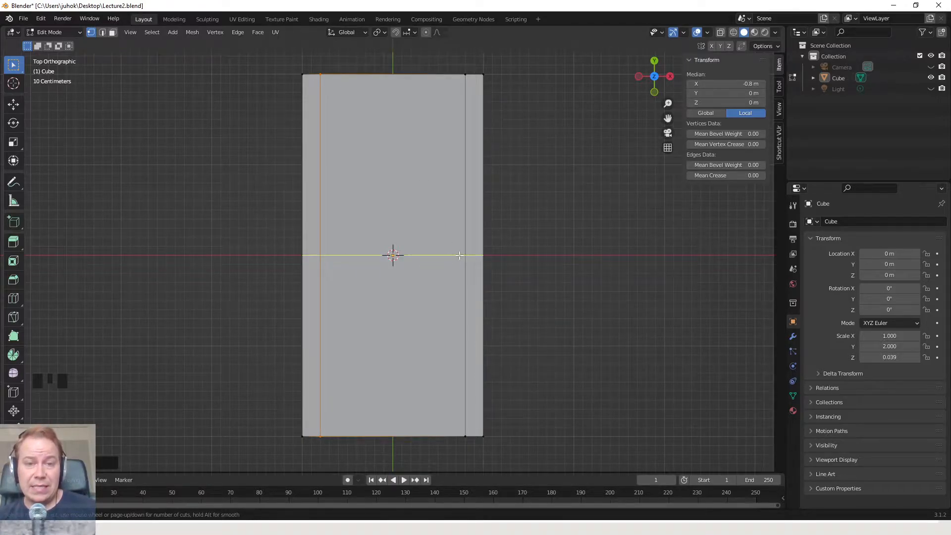
click(459, 255)
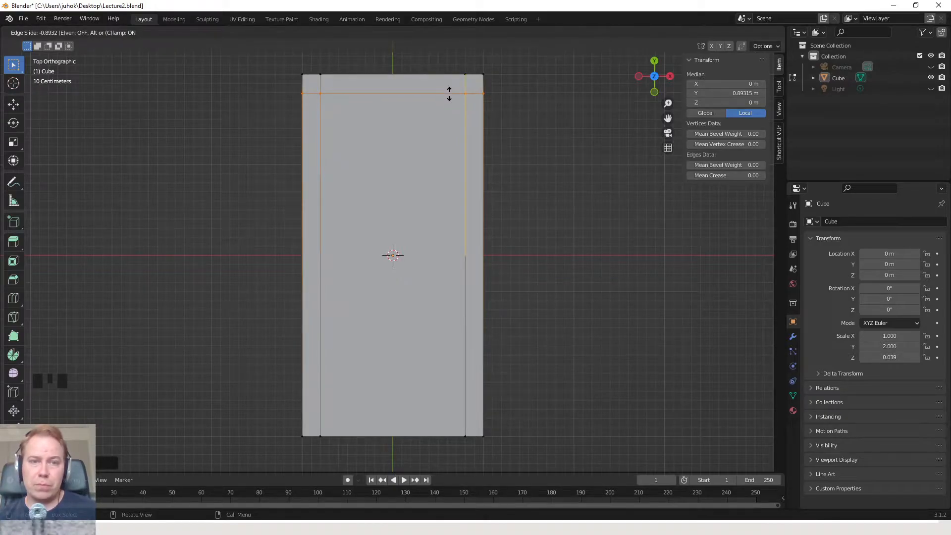
click(449, 93)
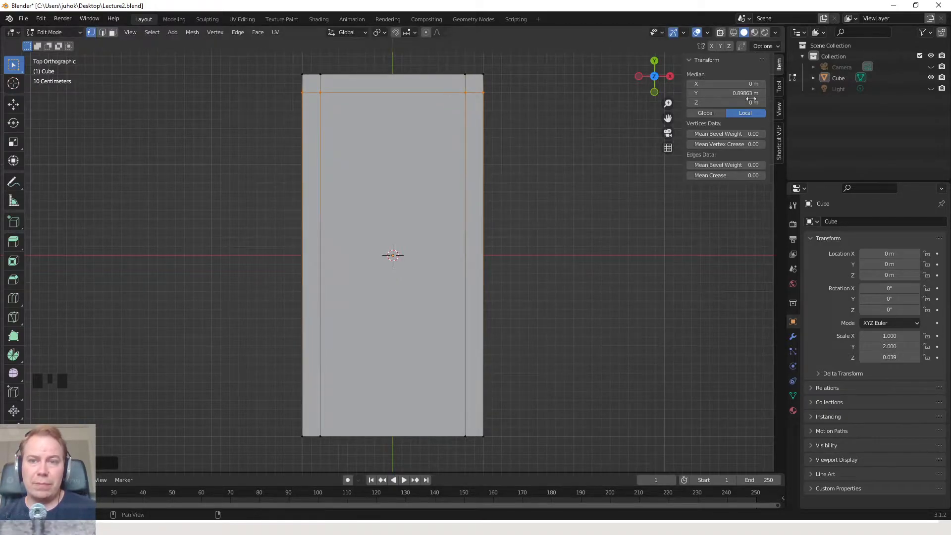
Step: Set the median Y of the crosswise loop near the +Y end to 0.8 m
click(703, 92)
double_click(704, 94)
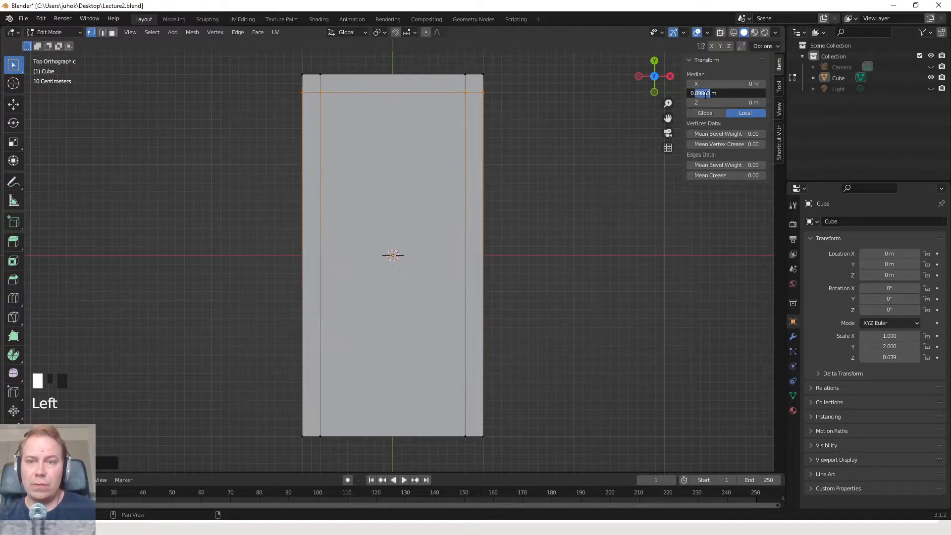
text(8)
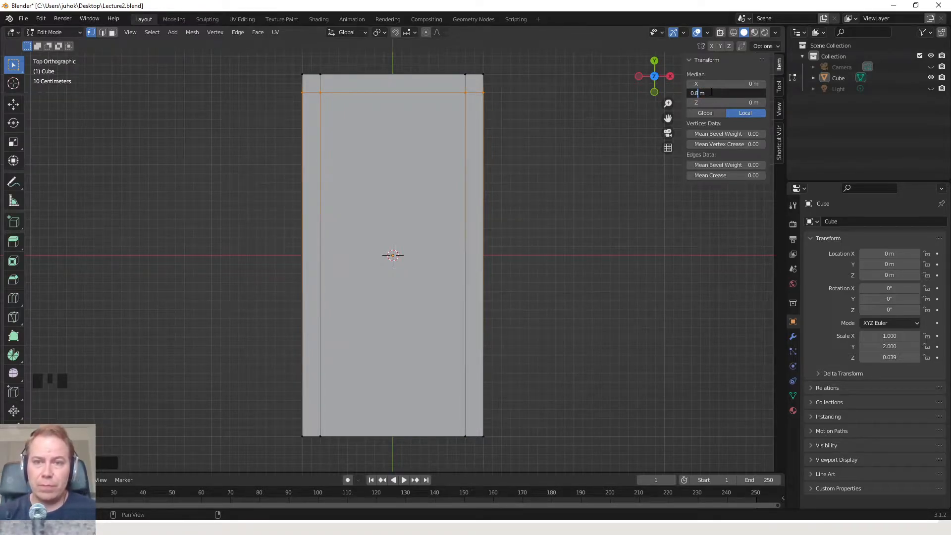
key(Return)
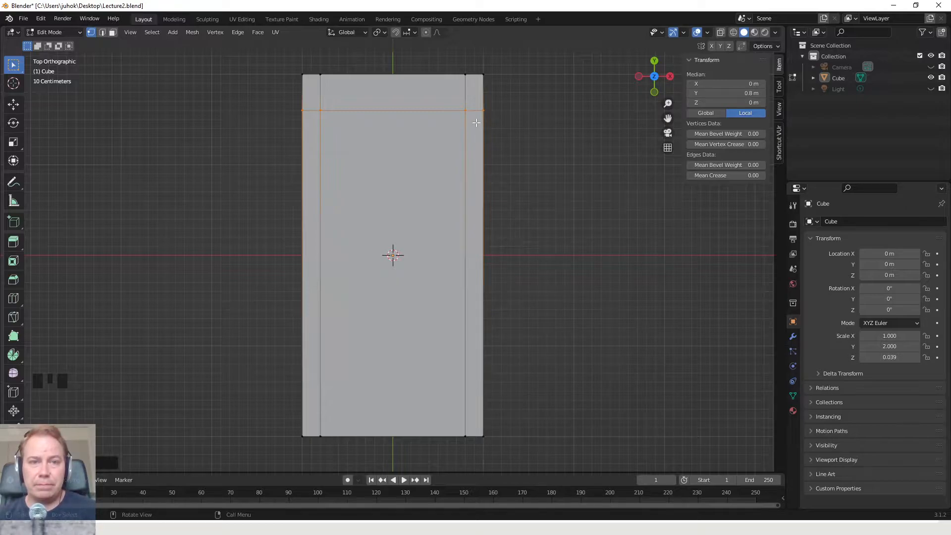
Step: Set the median Y of the crosswise loop near the +Y end to exactly 0.9 m
click(724, 93)
click(697, 93)
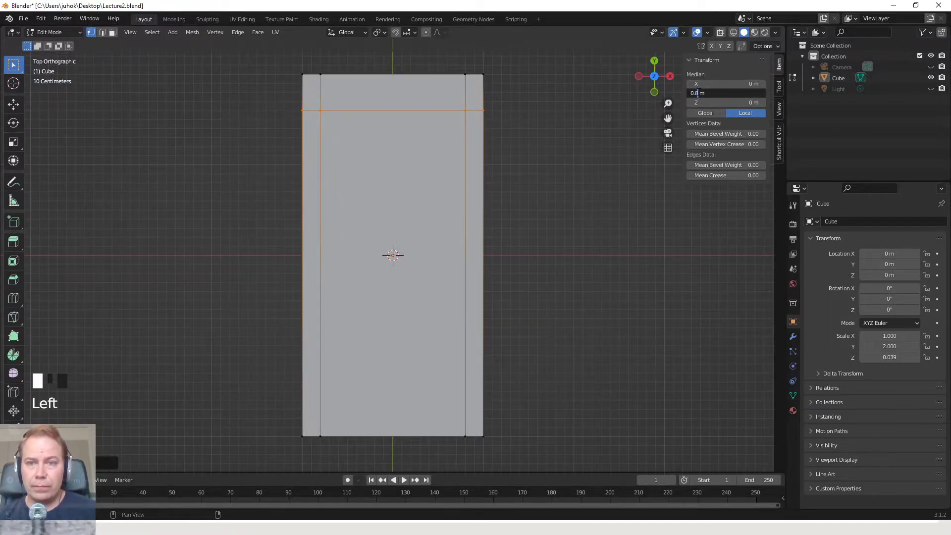
key(BackSpace)
text(9)
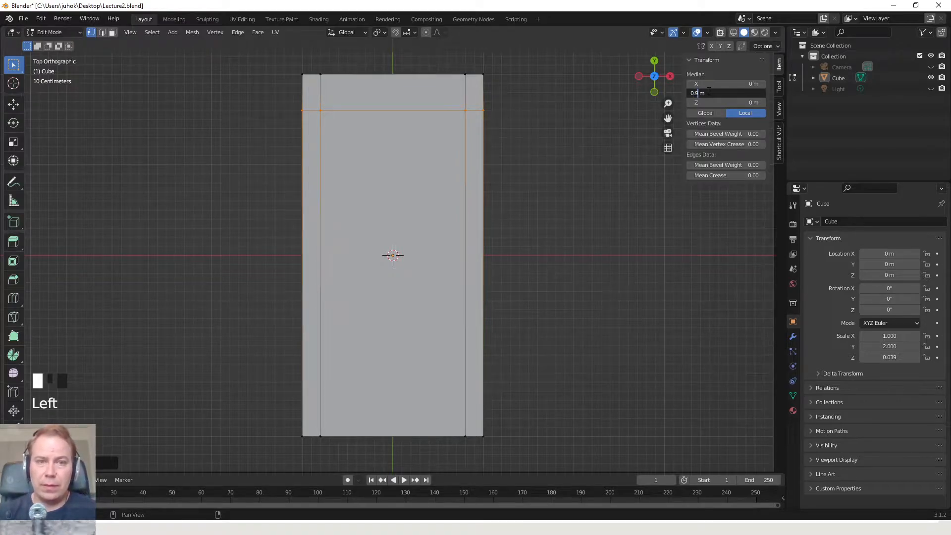
key(Return)
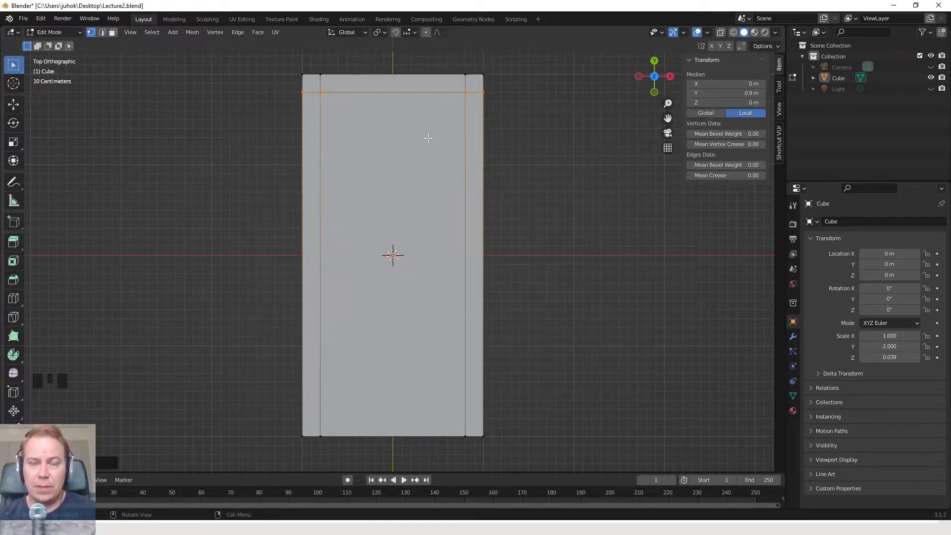
Step: Add a second crosswise loop cut near the slab's -Y end and set its median Y to -0.9 m
key(ctrl+r)
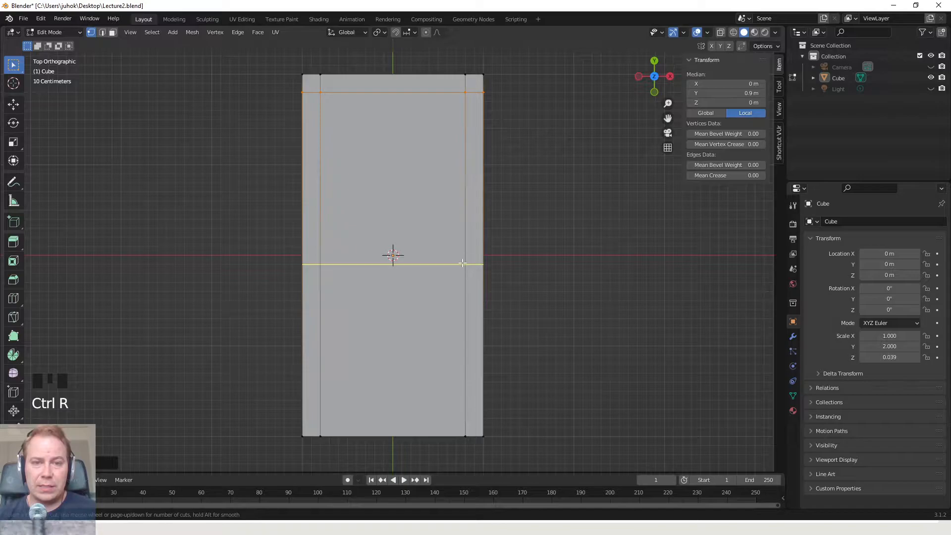
click(464, 261)
drag(447, 376, 453, 417)
click(453, 417)
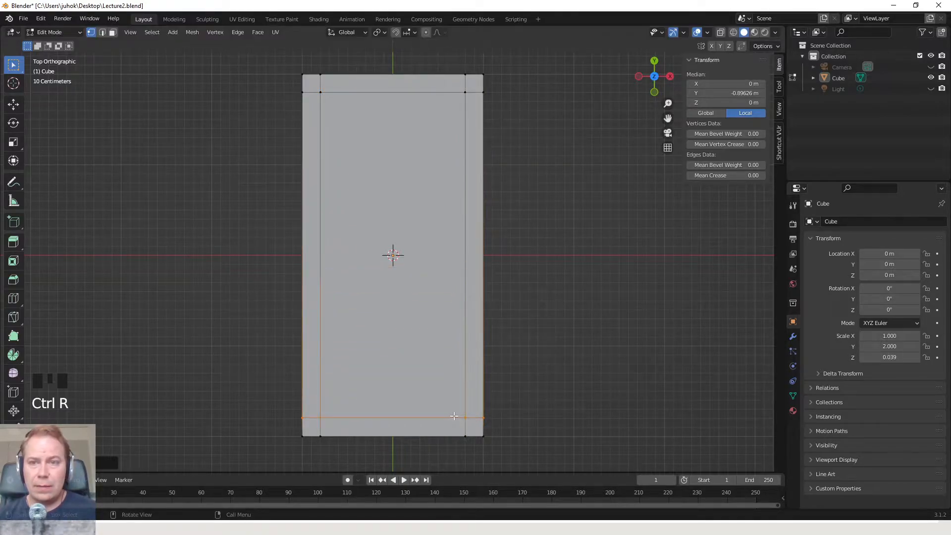
click(720, 95)
click(708, 94)
double_click(707, 94)
text(0.9)
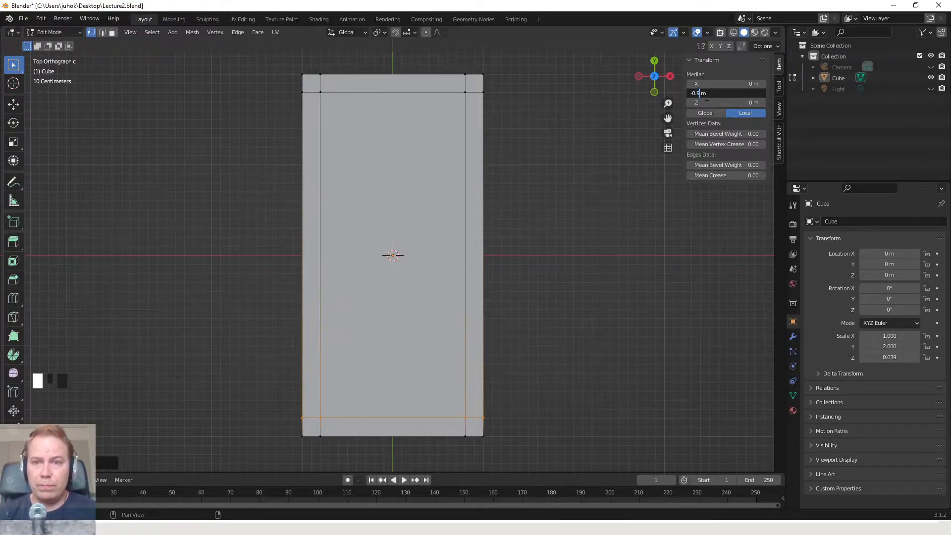
key(Return)
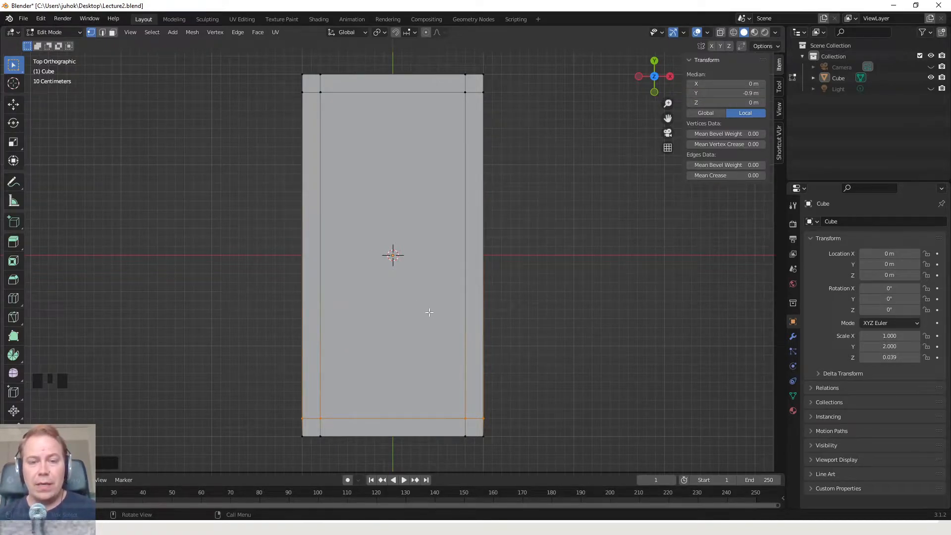
Step: Switch to face selection and select the four small corner faces on the slab's upper side
middle_drag(422, 287, 416, 227)
middle_drag(315, 254, 414, 313)
key(KP_7)
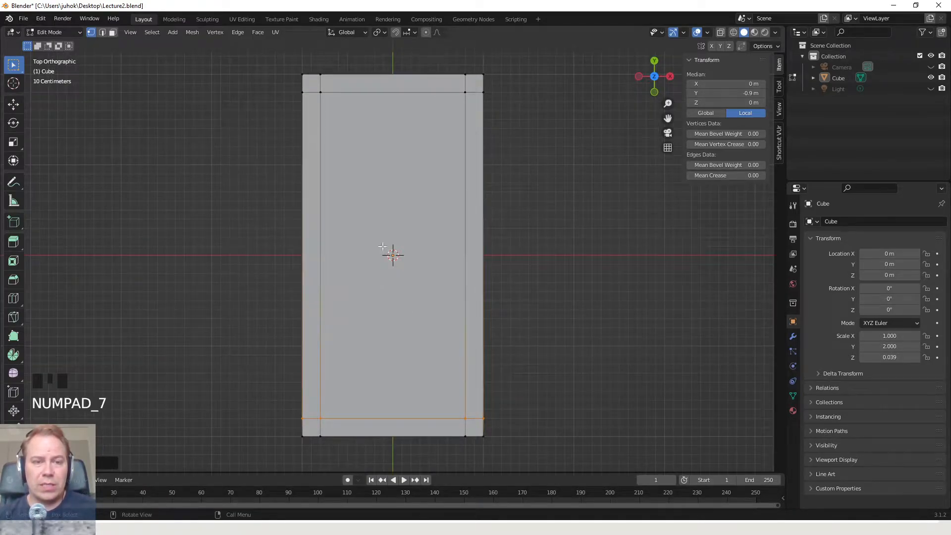
click(112, 33)
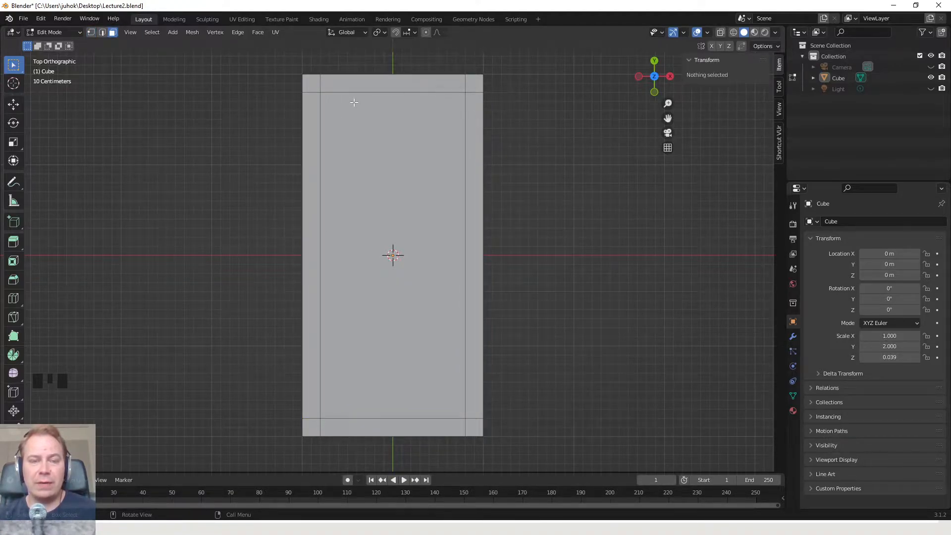
click(309, 82)
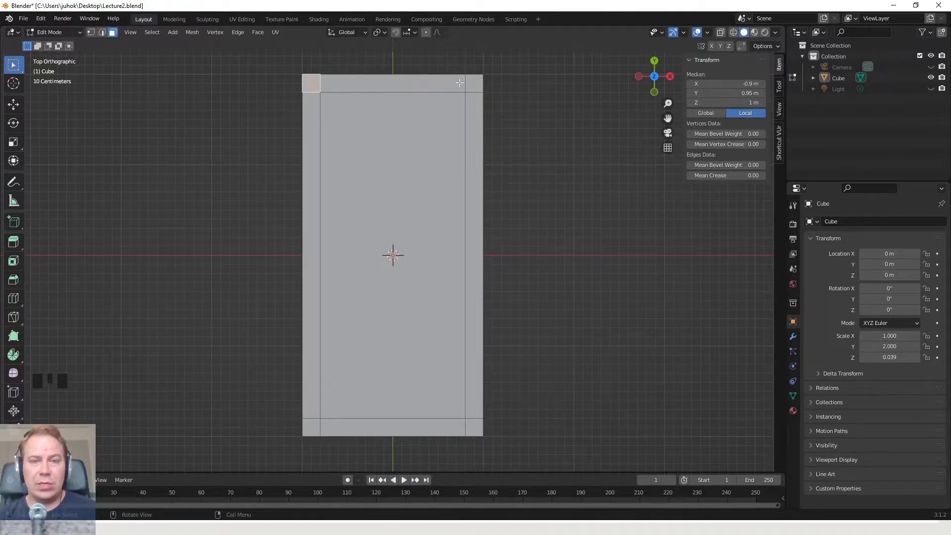
shift+click(477, 83)
shift+click(313, 422)
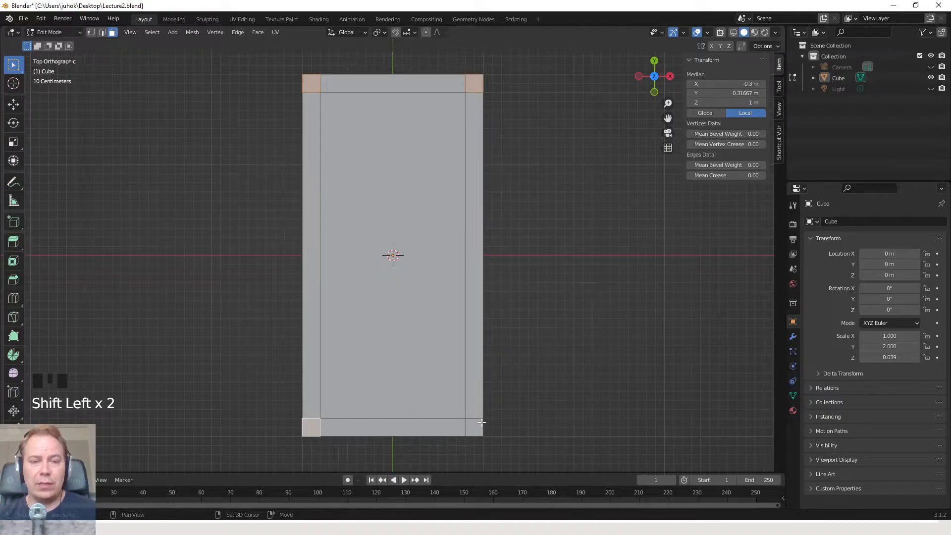
shift+click(474, 427)
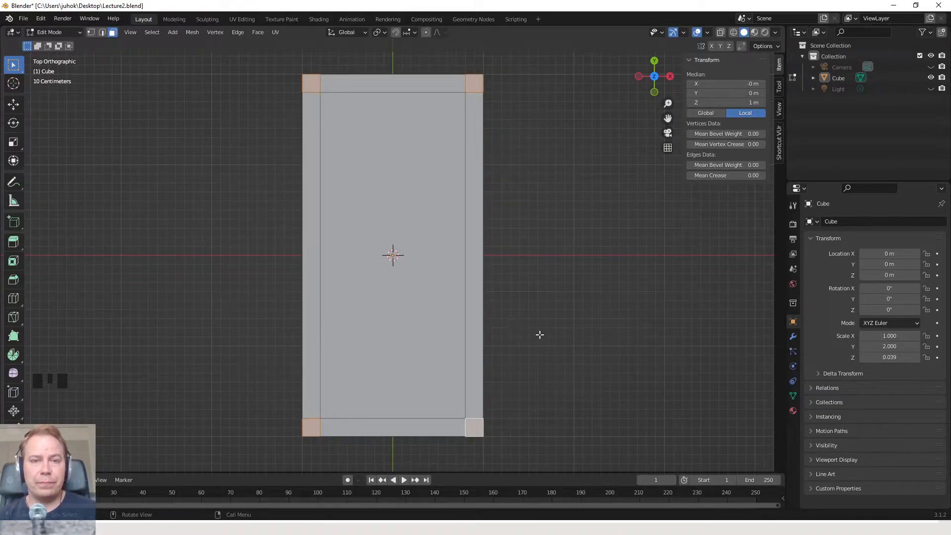
middle_drag(546, 349, 495, 310)
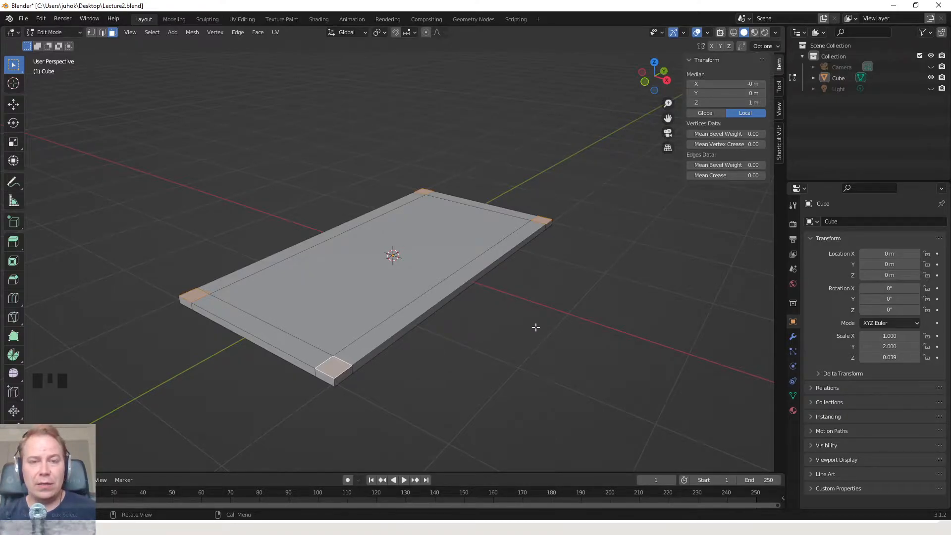
key(e)
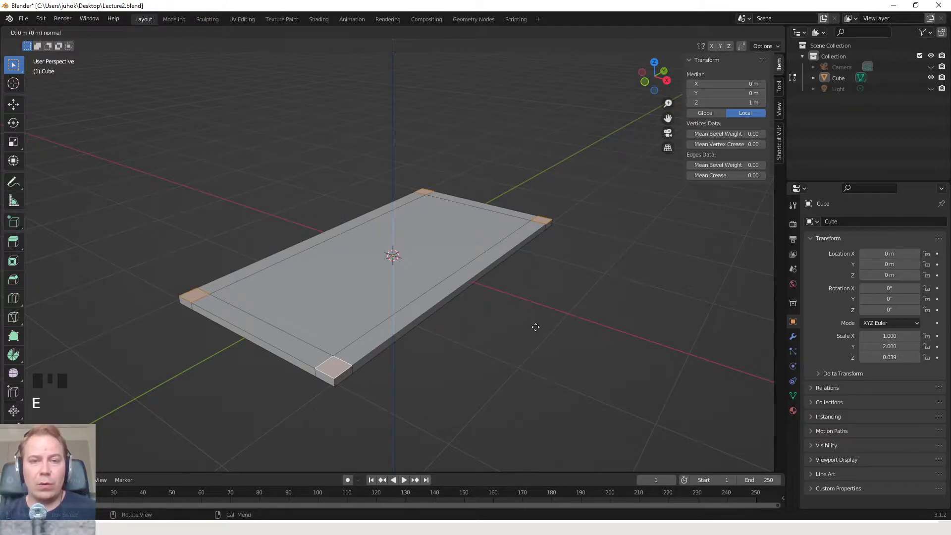
text(1)
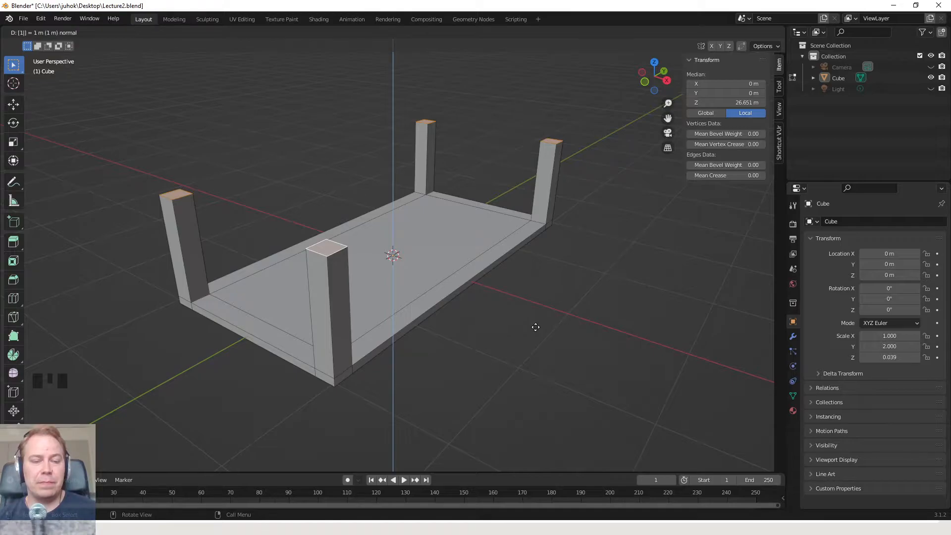
key(Escape)
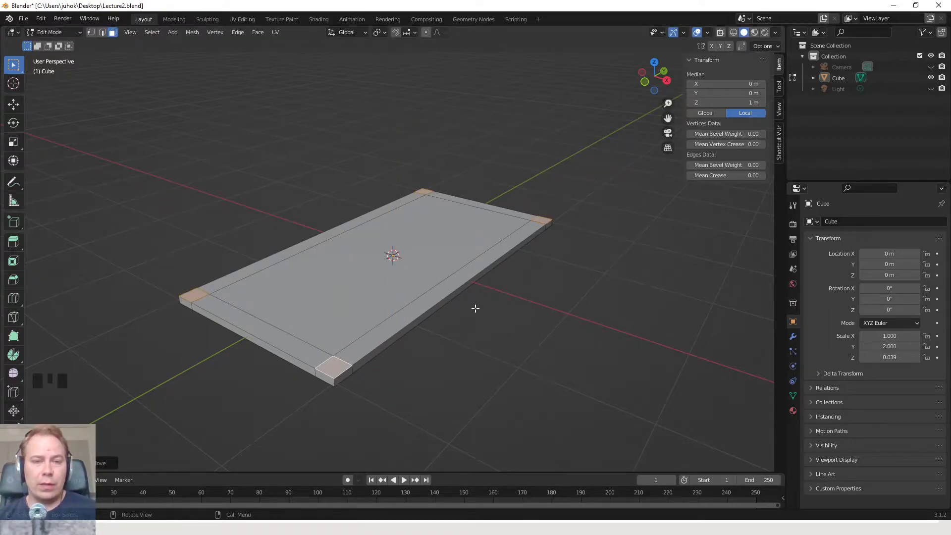
Step: Extrude the four corner faces 1 m along the global Z axis to form the legs
key(e)
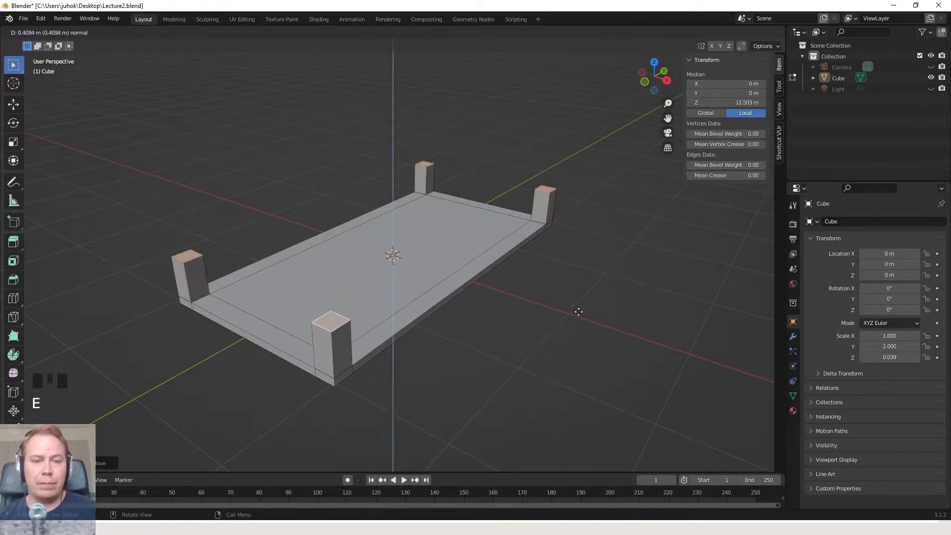
key(z)
key(z)
key(z)
key(z)
key(z)
key(z)
key(z)
key(z)
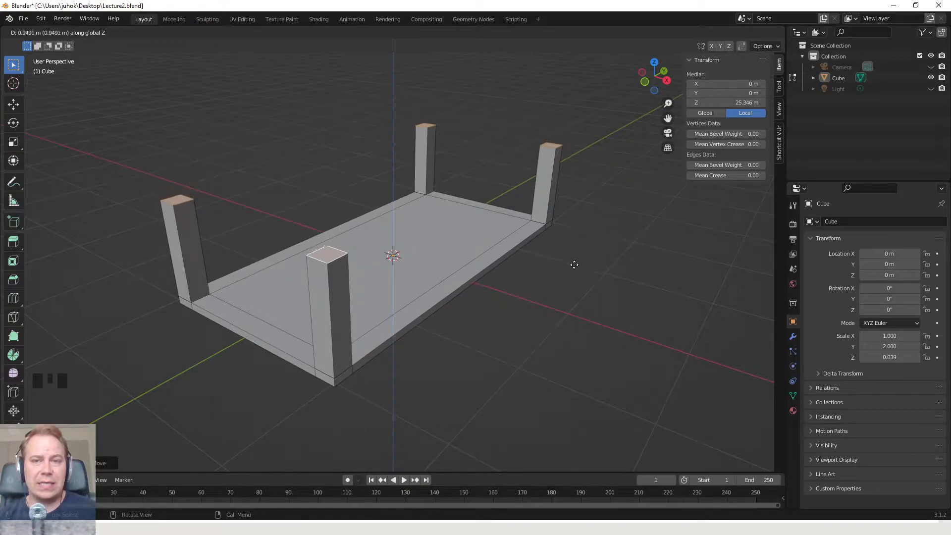
key(y)
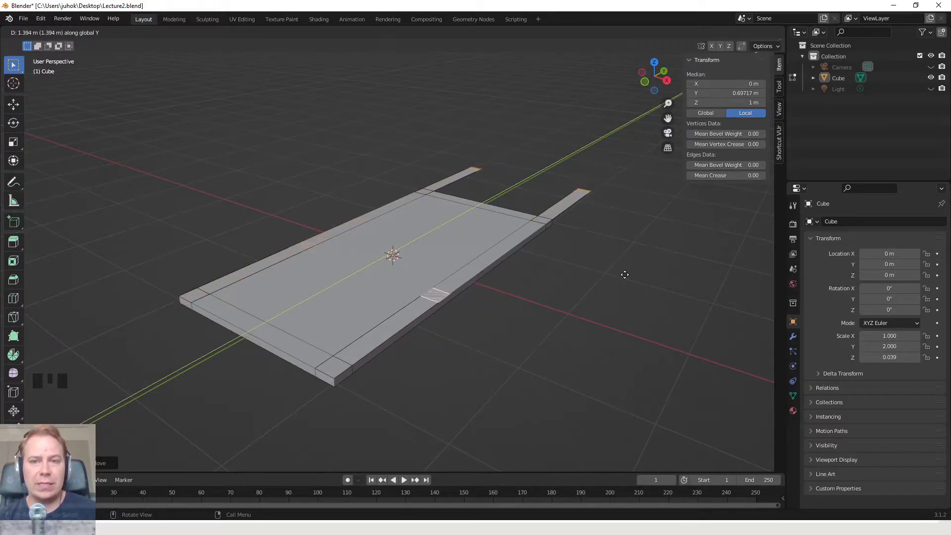
key(x)
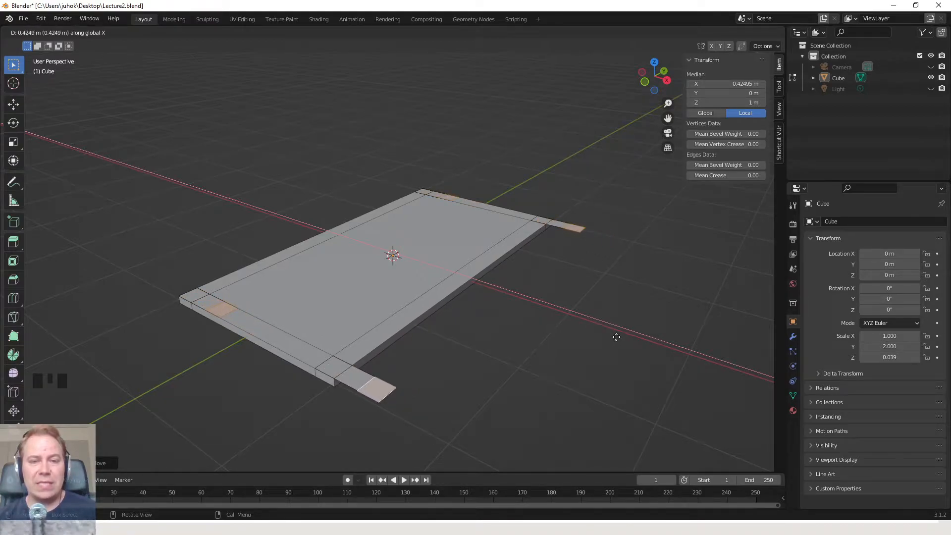
key(z)
text(1)
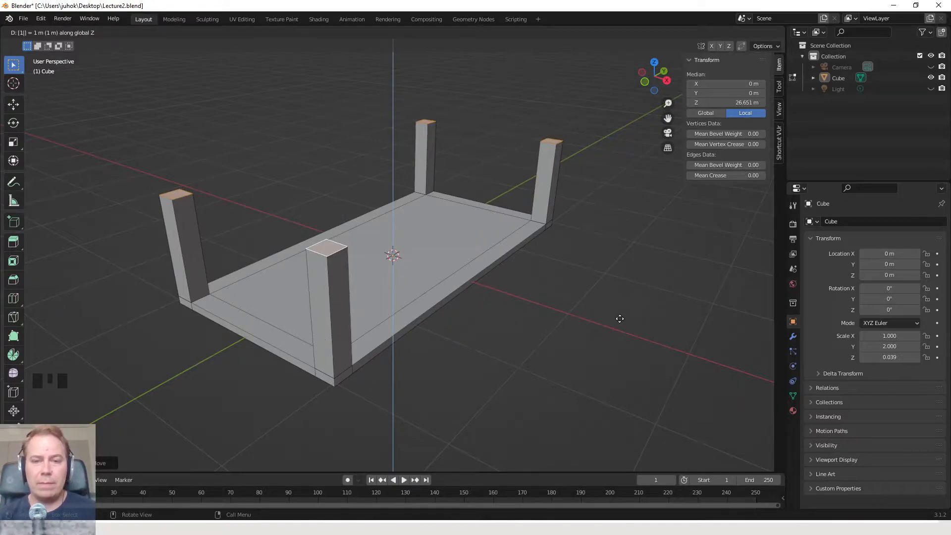
key(Return)
middle_drag(503, 270, 536, 265)
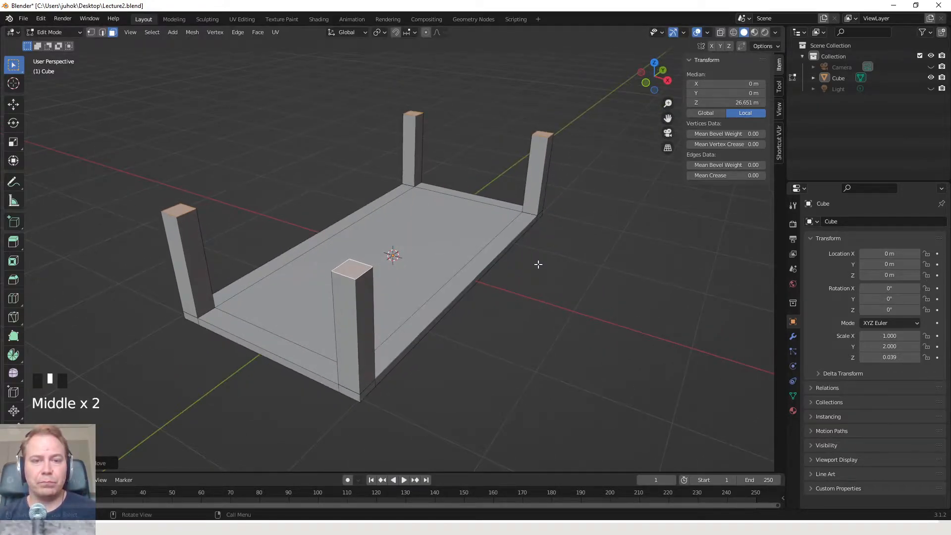
scroll(534, 265, down, 1)
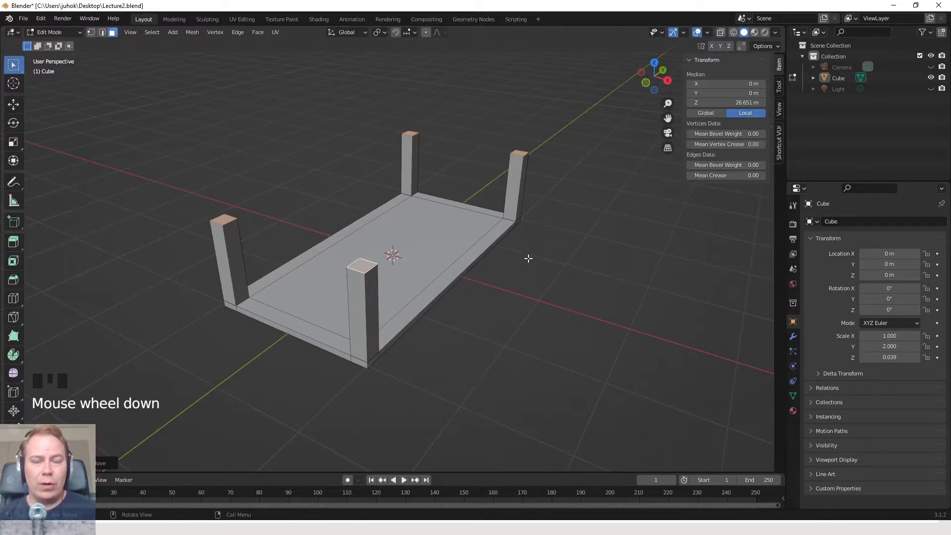
Step: Return to Object Mode with the table object selected and activate the box selection tool
key(Tab)
click(384, 263)
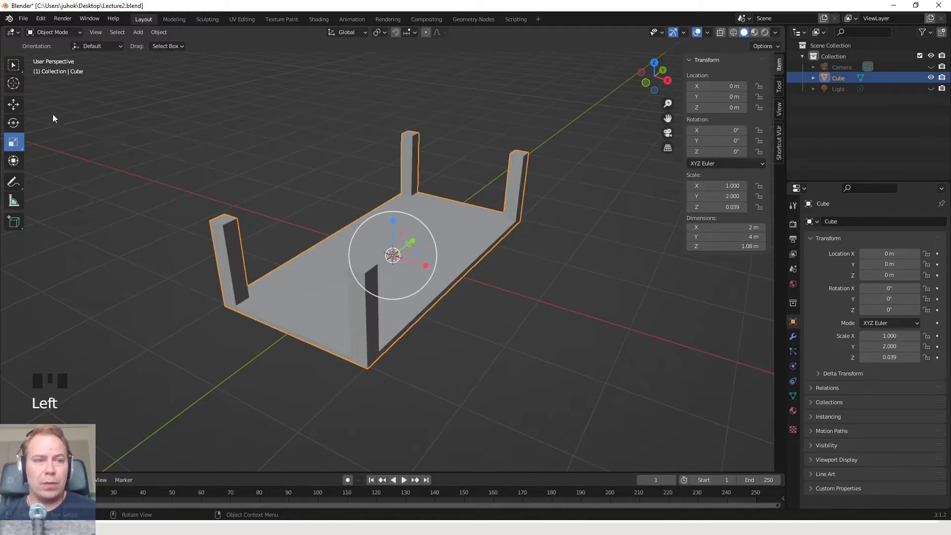
click(18, 69)
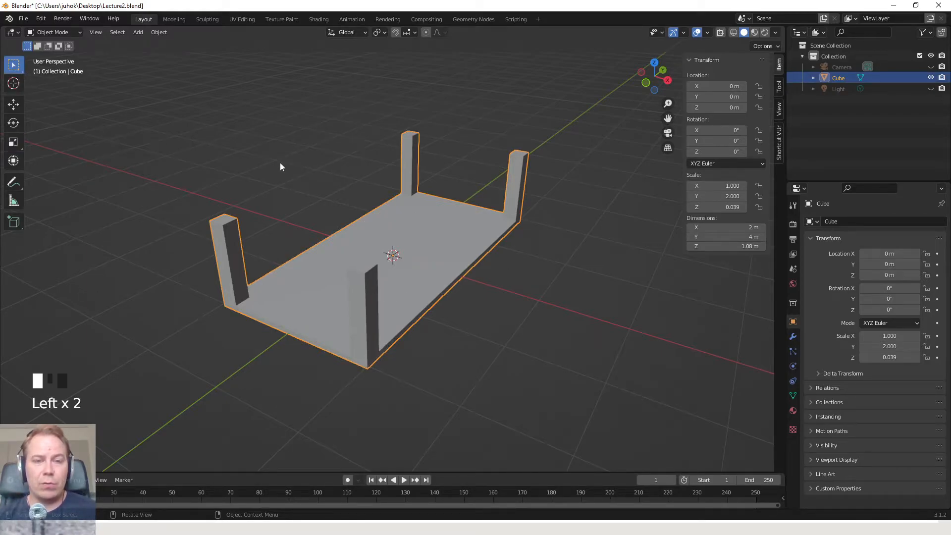
Step: Rotate the table object 180° about the global Y axis so it stands on its legs
key(r)
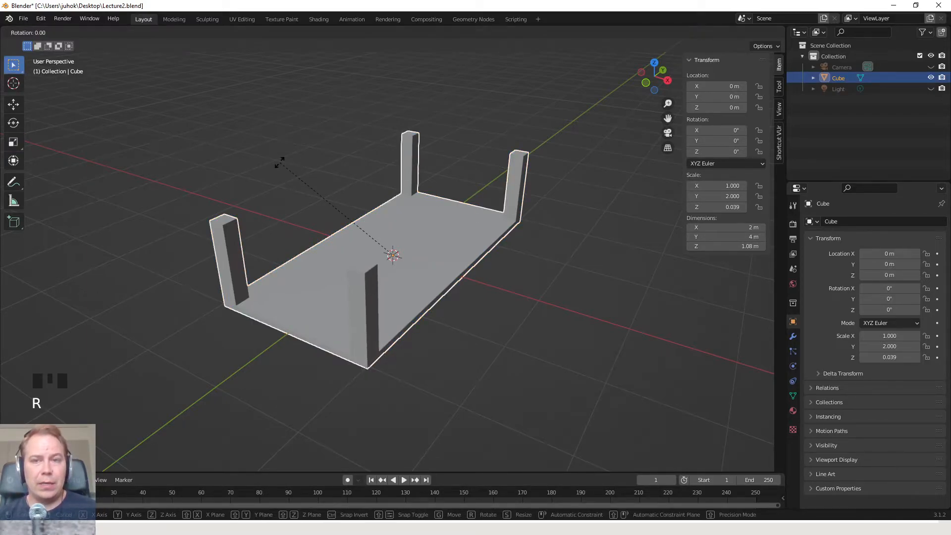
key(y)
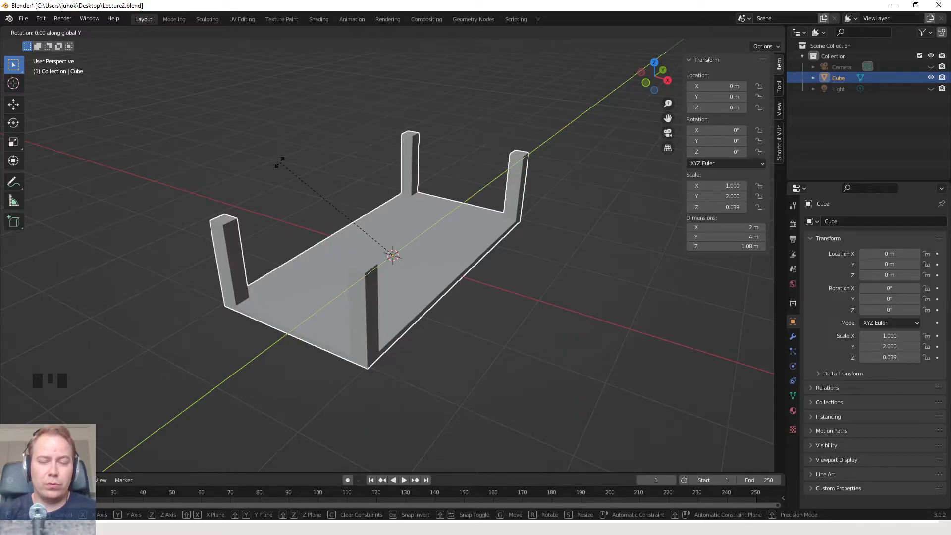
text(270)
key(BackSpace)
key(BackSpace)
key(BackSpace)
text(90)
key(BackSpace)
key(BackSpace)
key(BackSpace)
text(180)
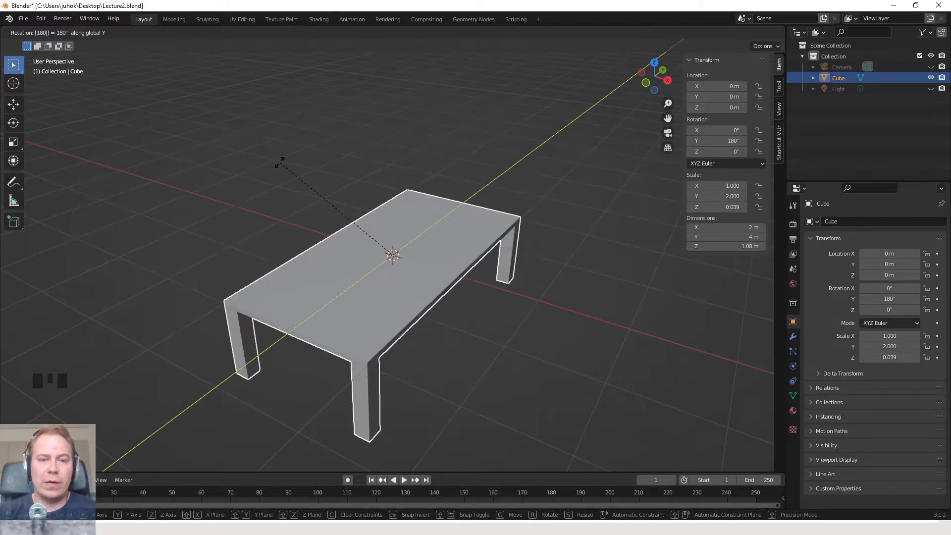
key(Return)
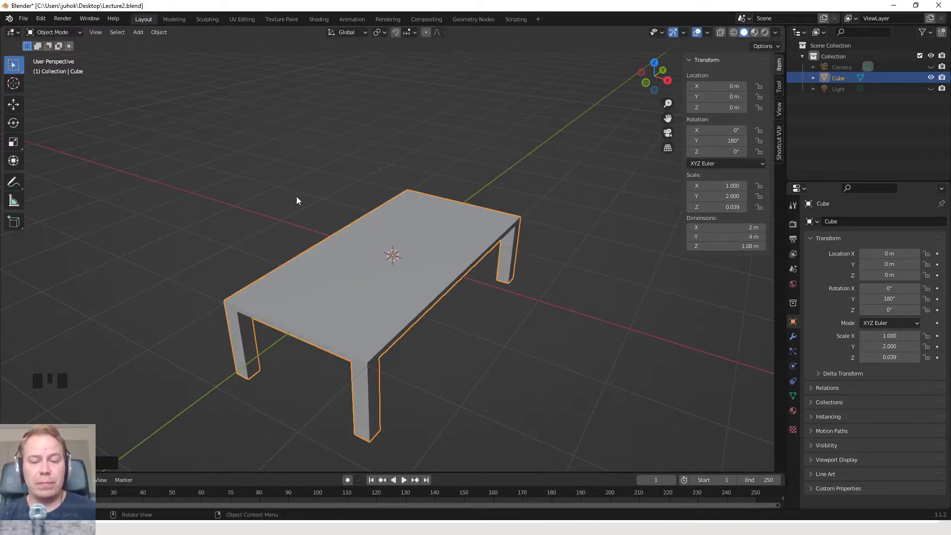
Step: Practise selecting and deselecting the table, finishing with all objects deselected
middle_drag(446, 283, 456, 302)
scroll(431, 263, down, 2)
scroll(433, 287, up, 3)
scroll(442, 295, up, 2)
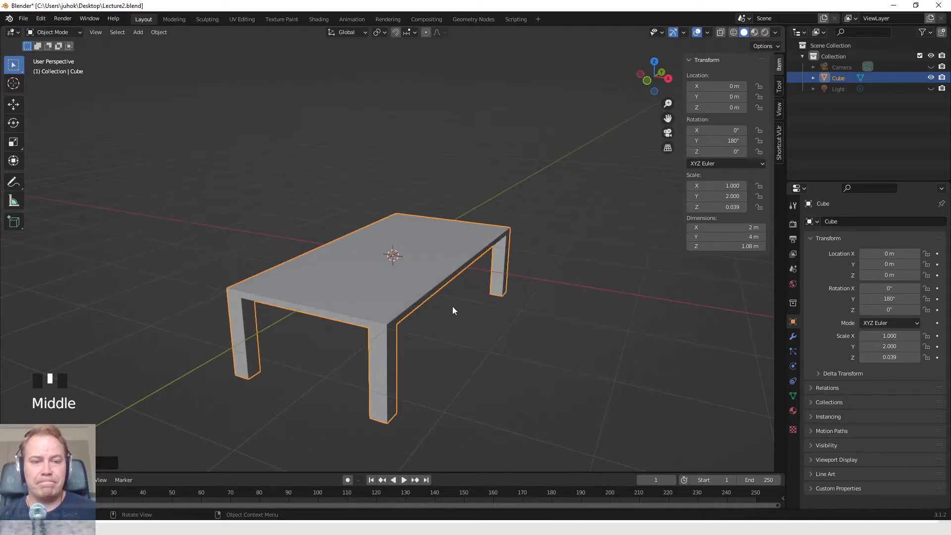
scroll(453, 310, down, 1)
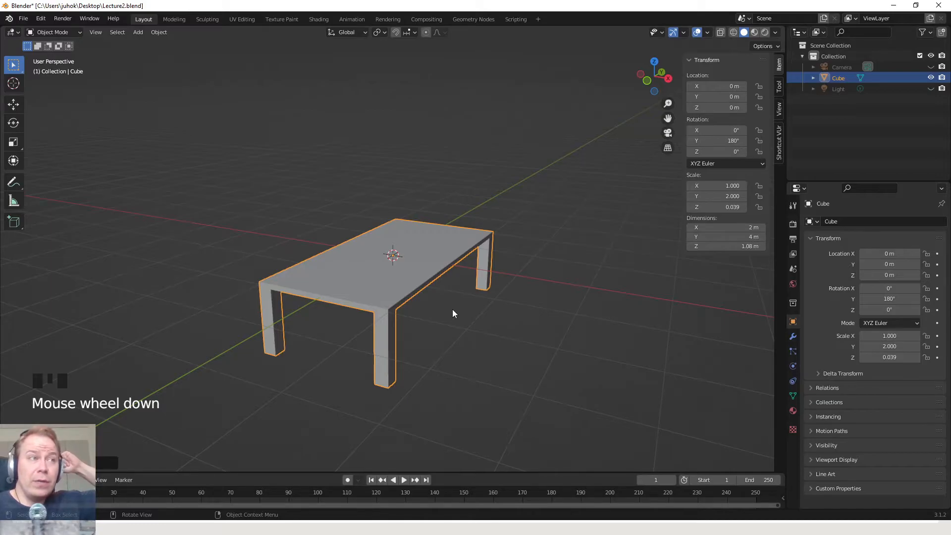
click(485, 304)
scroll(442, 283, up, 1)
scroll(425, 275, down, 2)
click(410, 281)
middle_drag(410, 284, 437, 282)
click(461, 312)
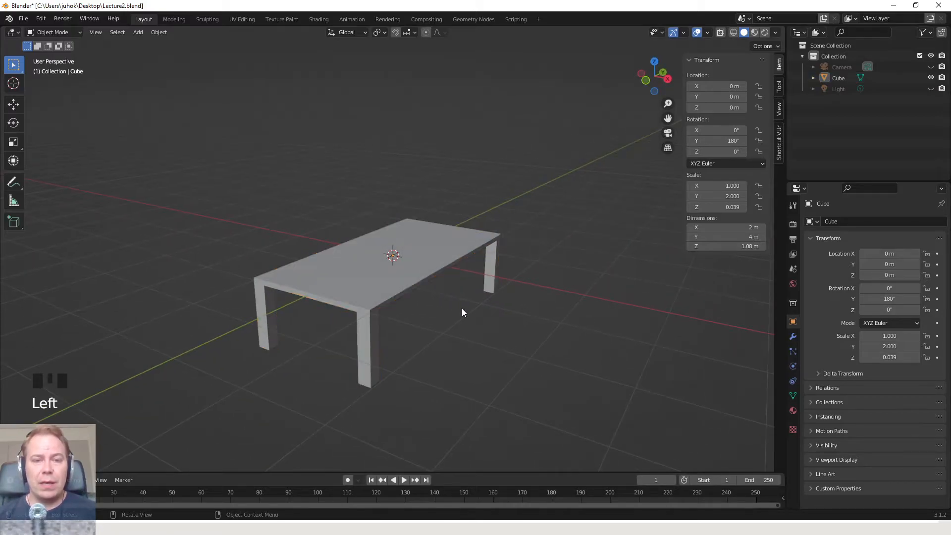
double_click(432, 279)
click(471, 312)
key(a)
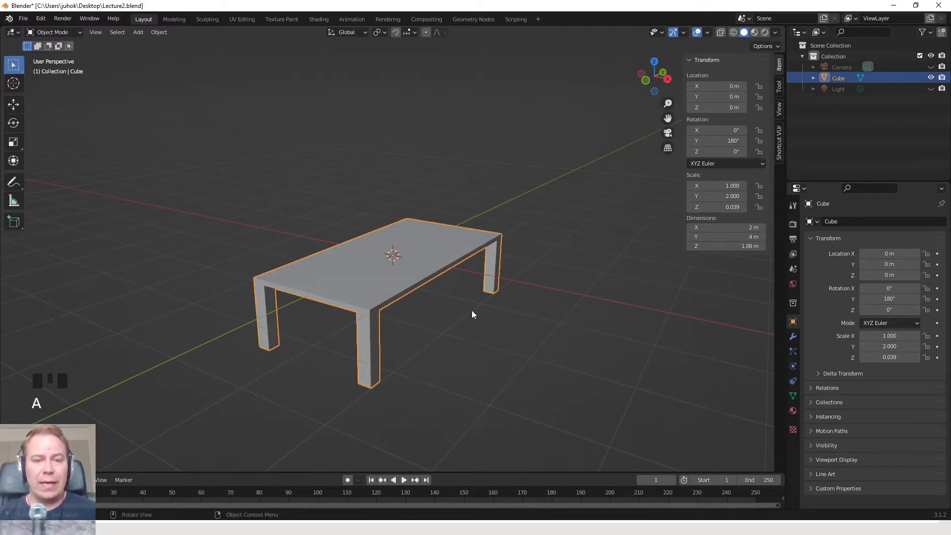
key(a)
key(a)
key(a)
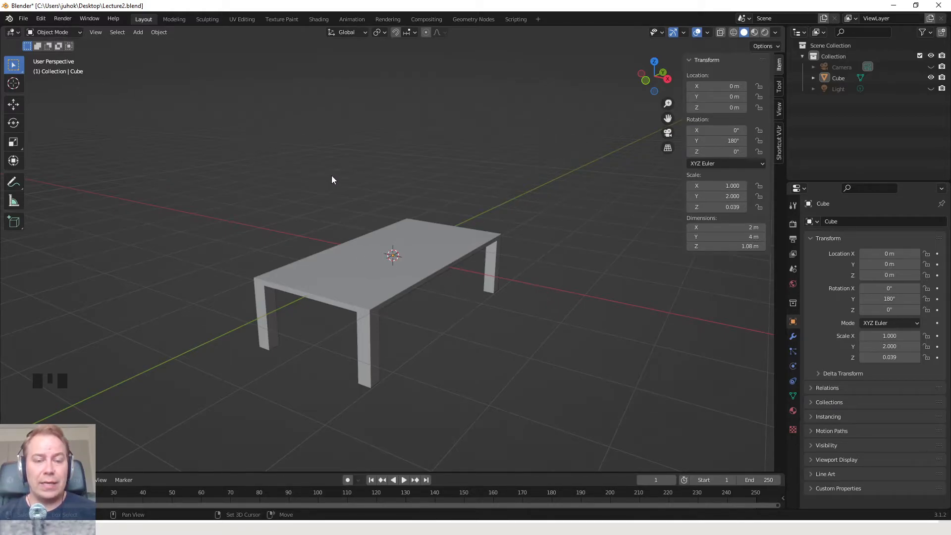
Step: Add a new cube and move it along the global X axis to about -3.35 m, beside the table
key(shift+a)
mouse_move(341, 176)
click(390, 185)
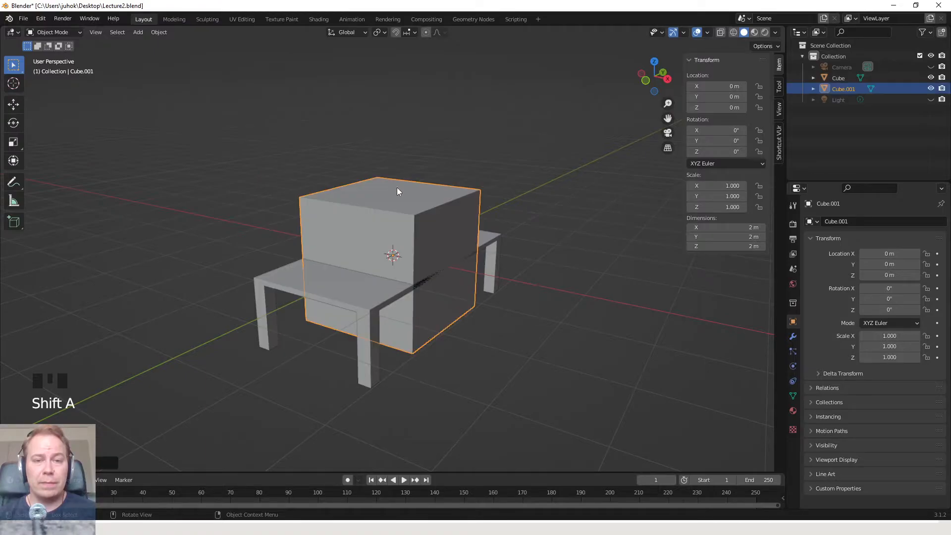
middle_drag(464, 234, 547, 245)
key(g)
key(x)
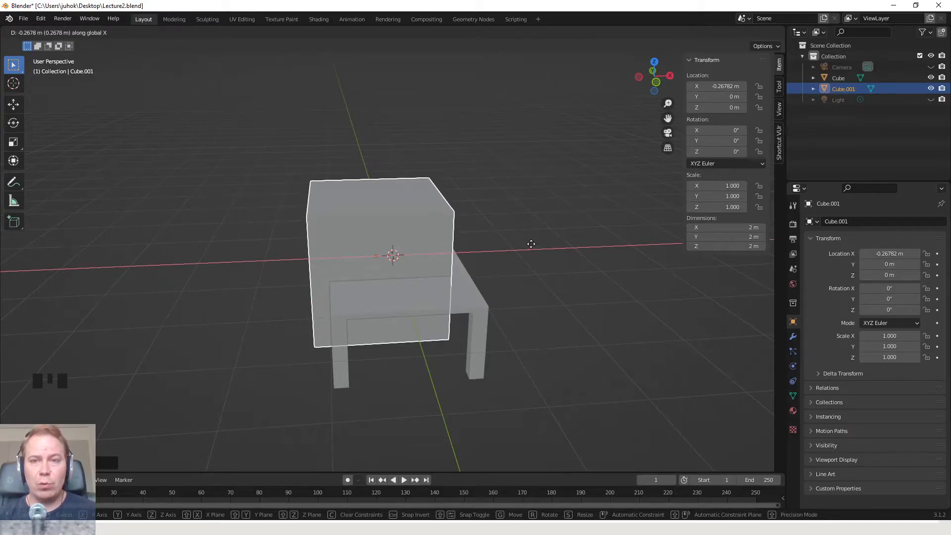
click(329, 254)
middle_drag(298, 265, 453, 223)
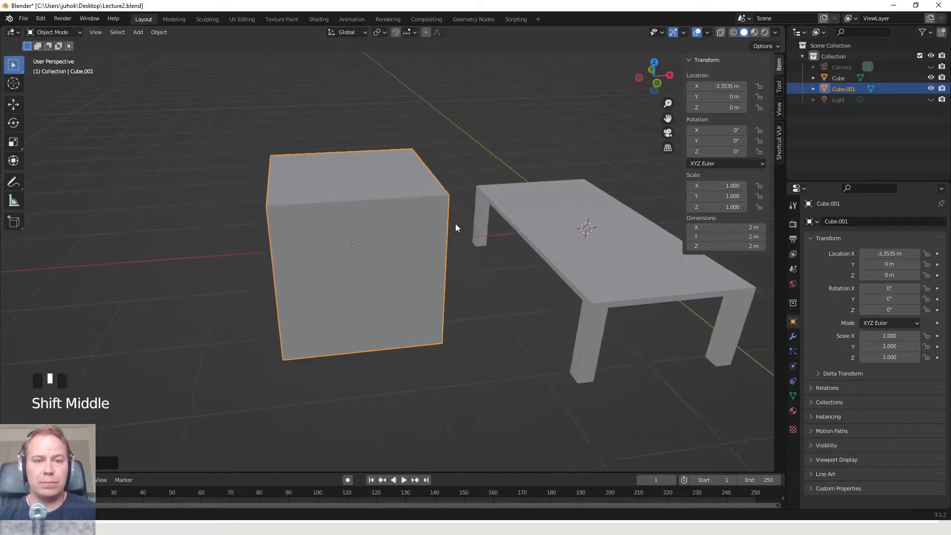
Step: Select the table and the new cube alternately in the scene's object list to identify which entry belongs to which
key(q)
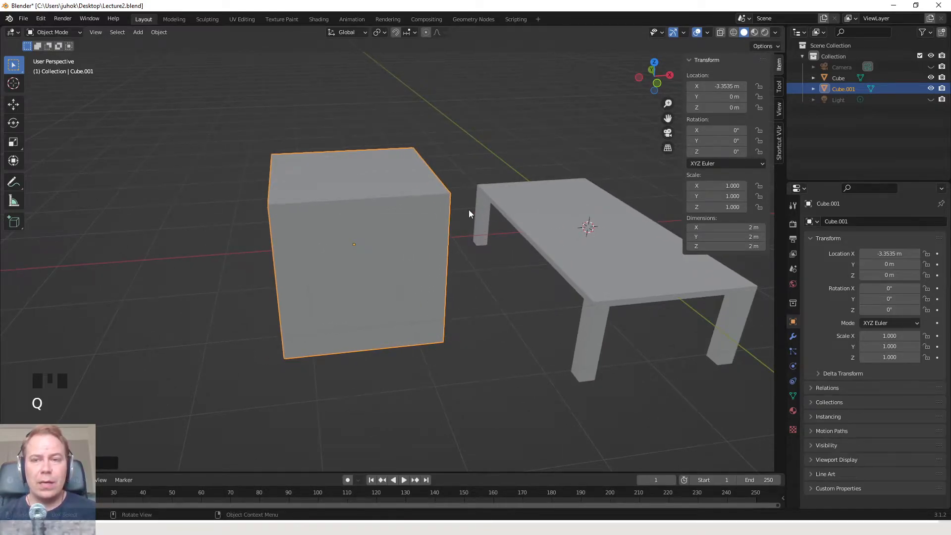
middle_drag(480, 178, 467, 181)
click(812, 134)
click(812, 134)
click(842, 76)
shift+middle_drag(606, 161, 506, 159)
click(842, 77)
click(840, 80)
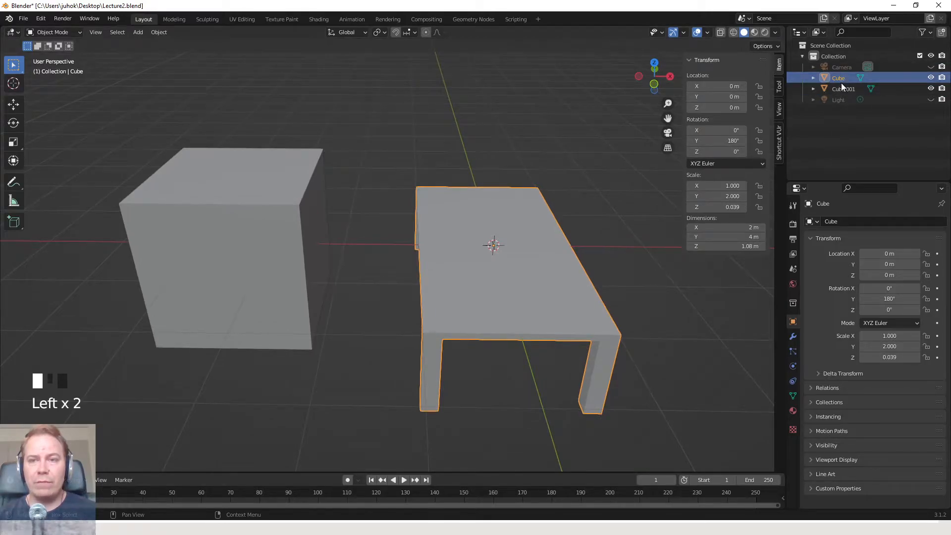
click(841, 88)
click(842, 78)
scroll(483, 240, down, 2)
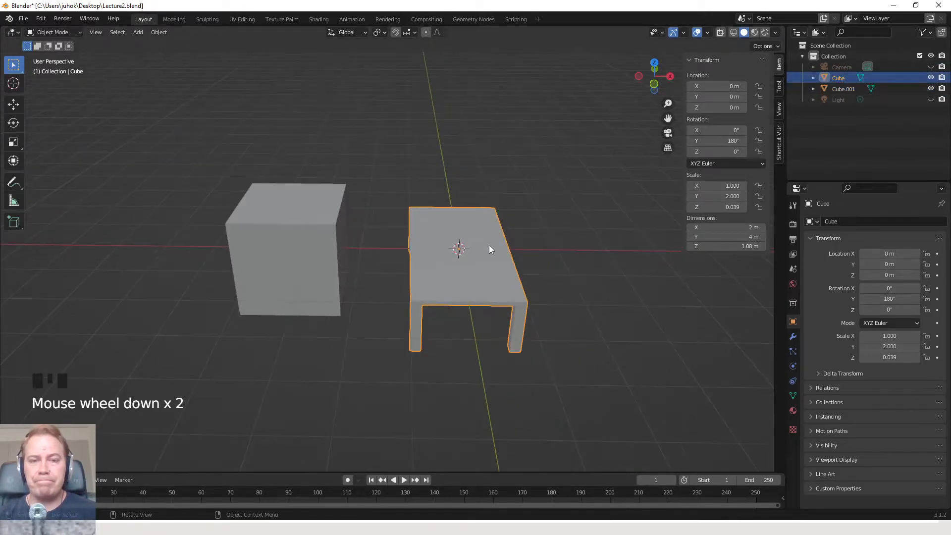
click(842, 88)
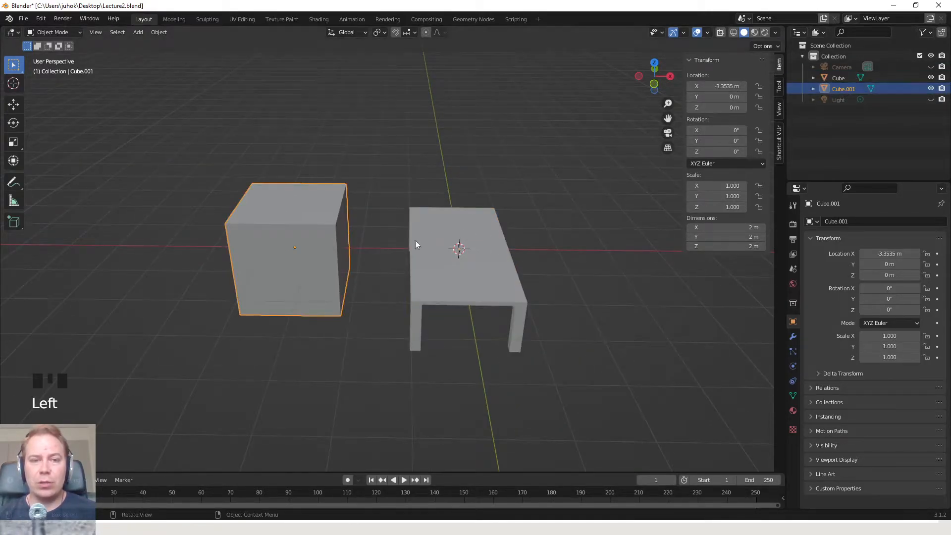
click(838, 81)
click(838, 87)
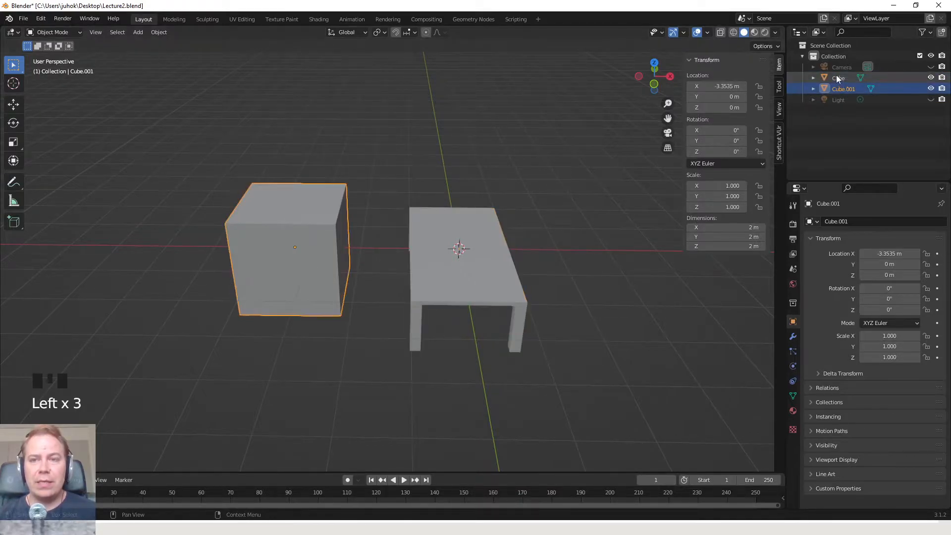
Step: Rename the table object as Table and the new cube as Chair
double_click(837, 78)
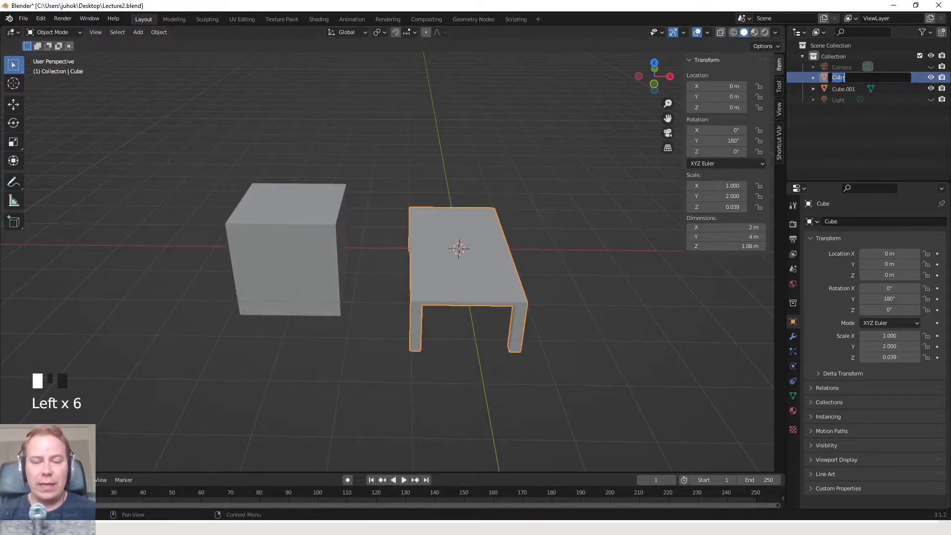
text(Table)
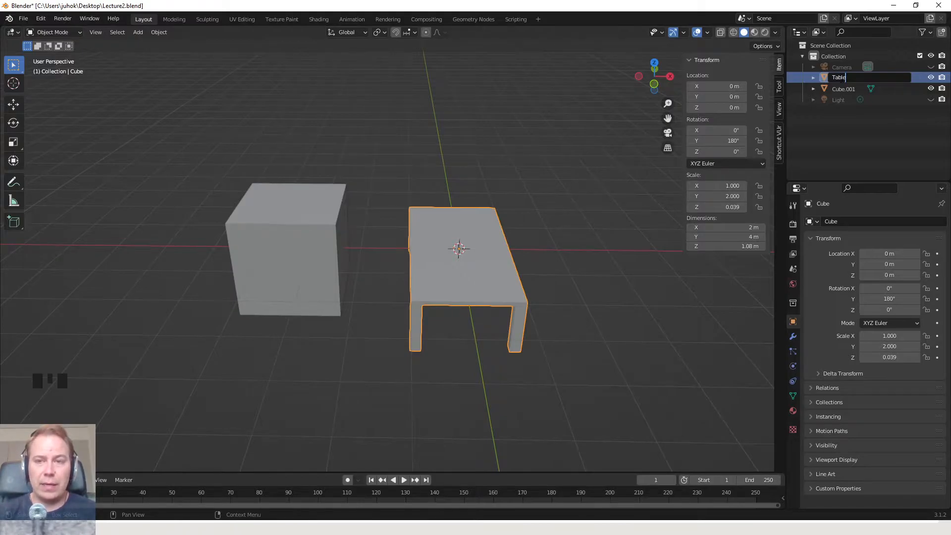
click(844, 88)
double_click(844, 78)
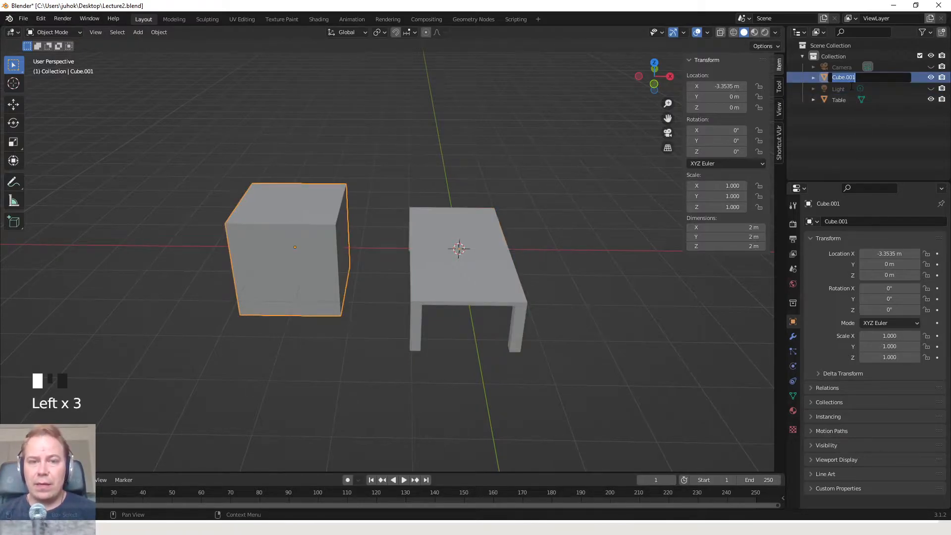
key(Return)
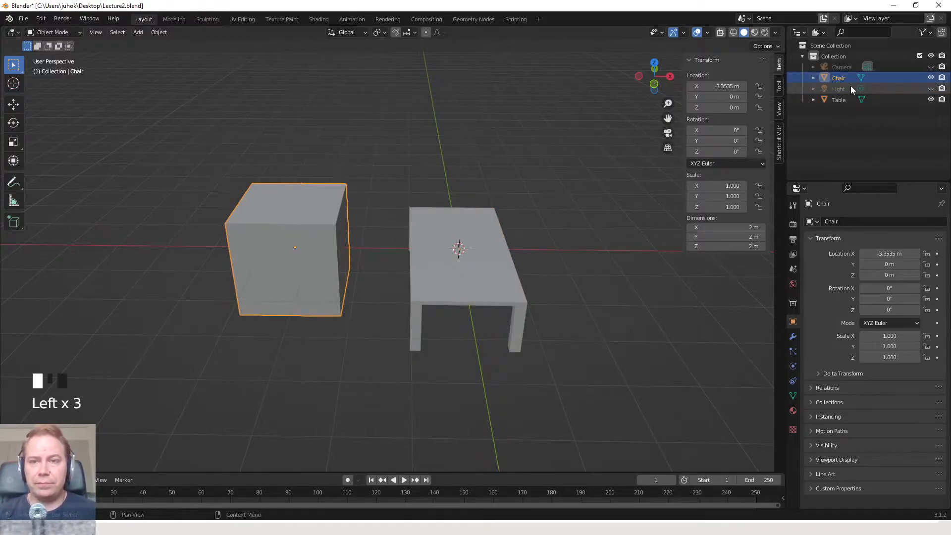
Step: Examine the table and the cube beside it from several viewpoints, selecting each in turn
middle_drag(450, 192, 406, 179)
click(405, 180)
mouse_move(391, 218)
shift+middle_down()
mouse_move(429, 214)
mouse_move(400, 192)
mouse_move(386, 206)
shift+middle_up()
click(368, 222)
click(463, 233)
mouse_move(463, 233)
shift+middle_down()
mouse_move(464, 220)
mouse_move(455, 245)
shift+middle_up()
click(446, 225)
shift+middle_drag(349, 232, 459, 207)
scroll(467, 242, up, 3)
scroll(469, 257, down, 2)
shift+middle_drag(514, 259, 460, 262)
click(461, 263)
click(355, 244)
click(448, 254)
click(448, 254)
click(464, 266)
click(370, 228)
shift+middle_drag(370, 228, 405, 210)
Step: Centre the view on the selected Chair cube with Frame Selected, keeping the table in sight
key(q)
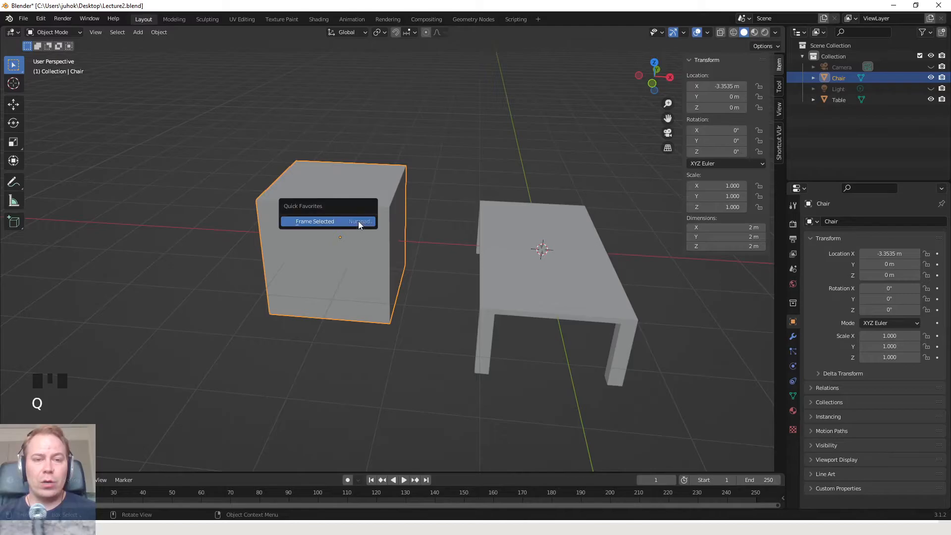
click(325, 221)
scroll(317, 222, down, 5)
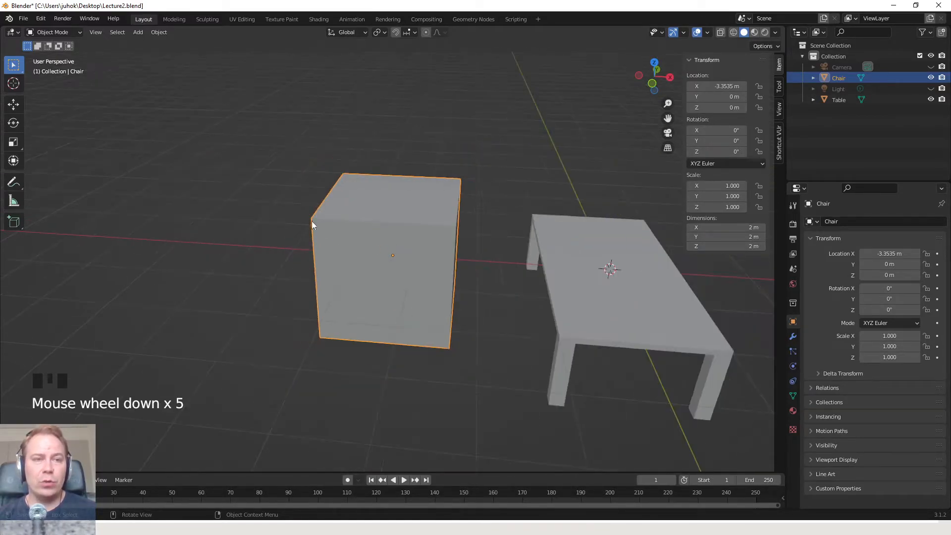
Step: Show the Quick Favorites and shortcut options available for the Frame Selected view command
click(96, 33)
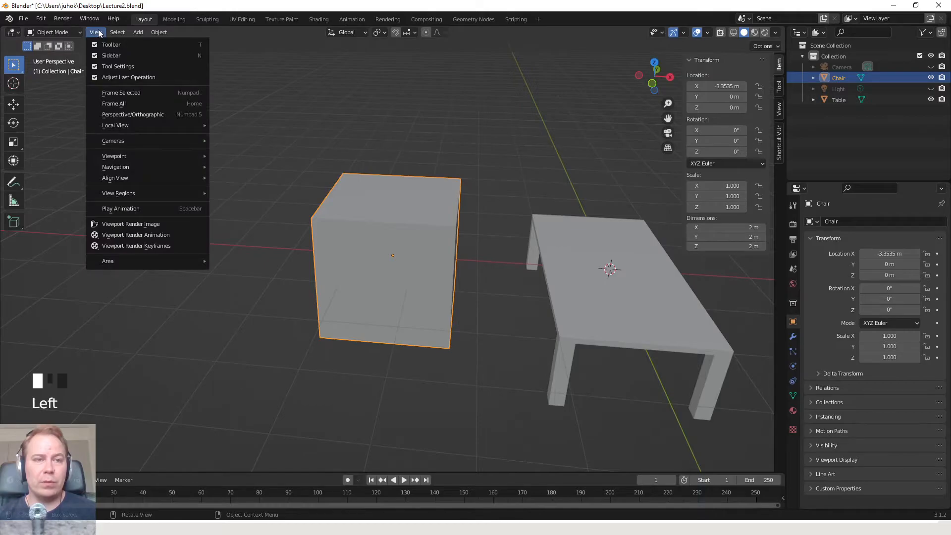
right_click(147, 92)
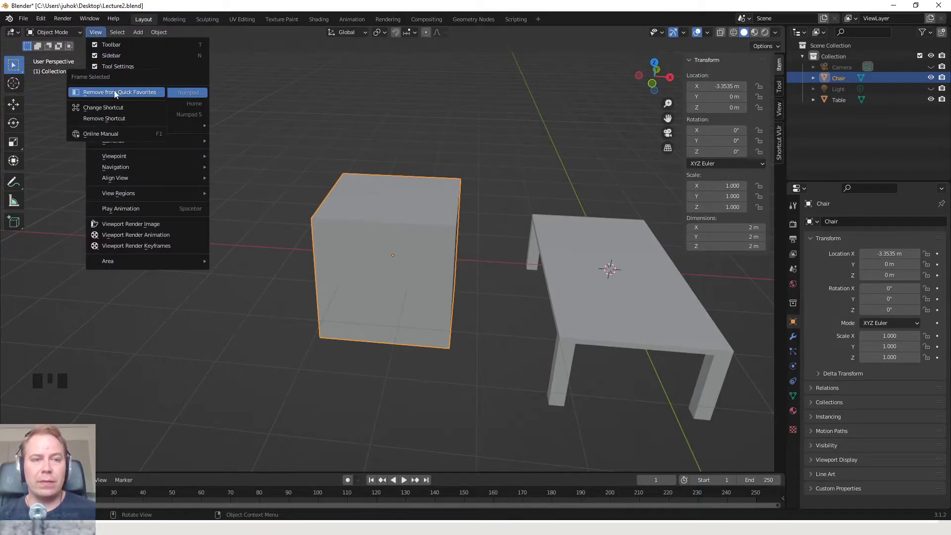
click(484, 183)
scroll(436, 209, down, 1)
Step: Toggle the Chair cube in and out of Local View, looking around it both isolated and beside the table
click(395, 229)
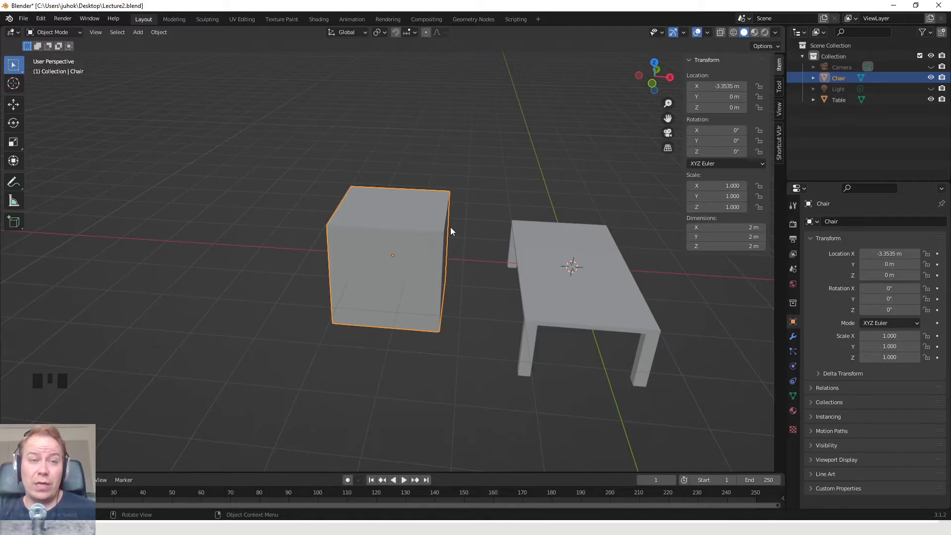
key(KP_Divide)
middle_drag(429, 230, 546, 230)
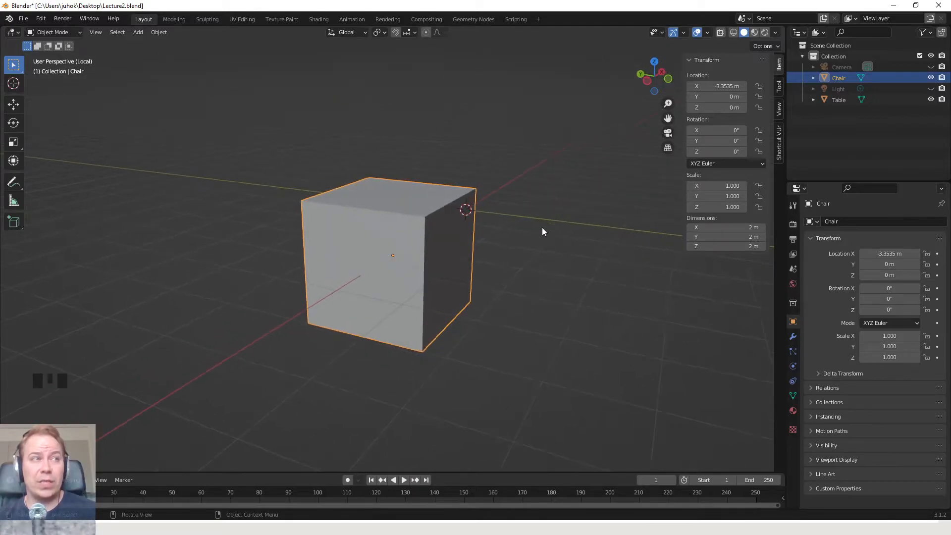
middle_drag(383, 227, 411, 248)
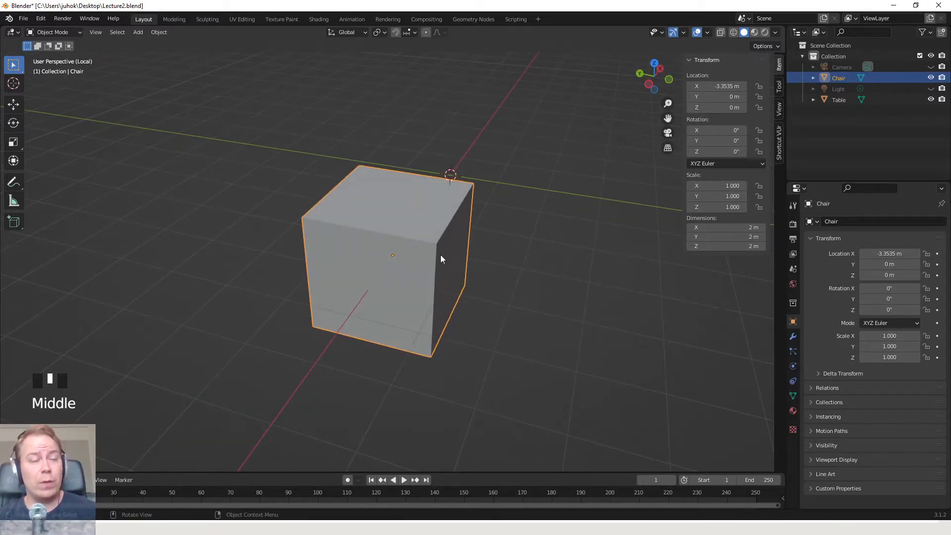
key(KP_Divide)
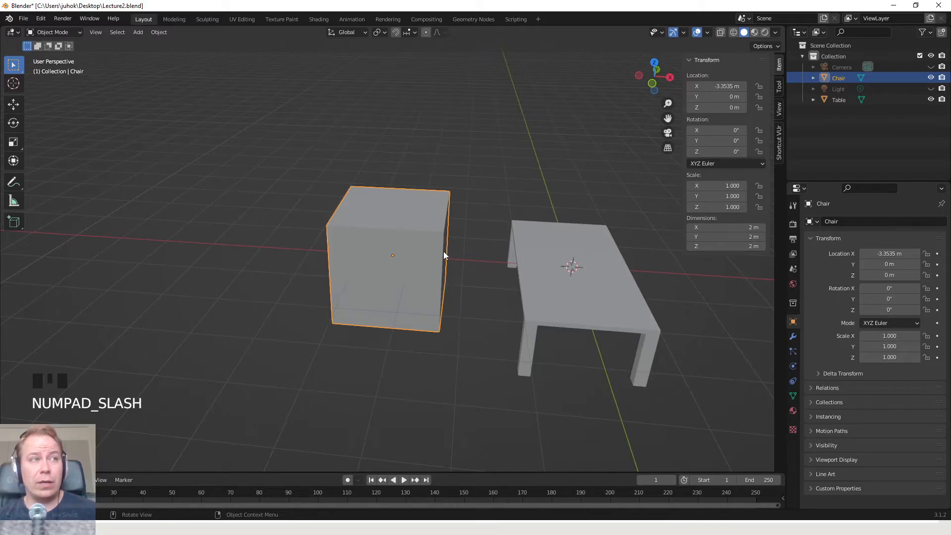
middle_drag(409, 247, 475, 241)
scroll(418, 248, down, 3)
key(KP_Divide)
key(KP_Divide)
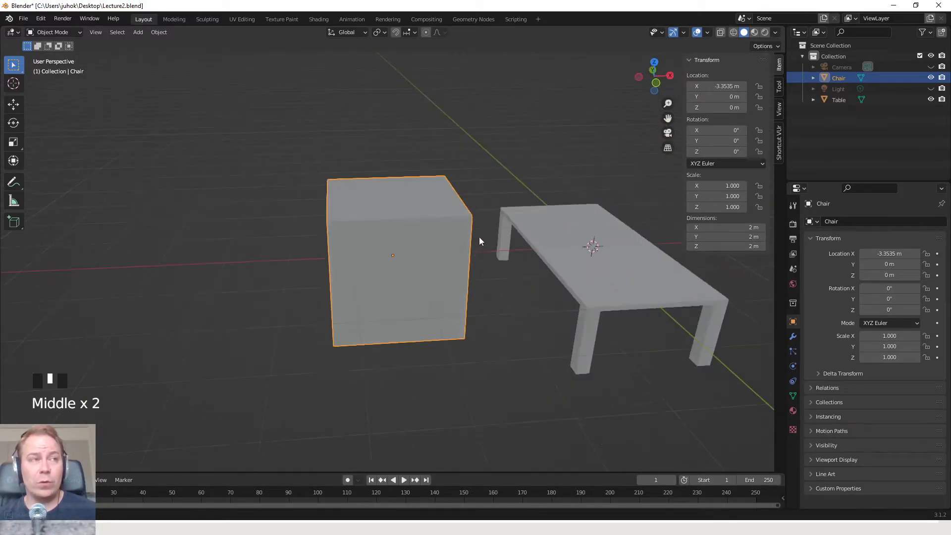
Step: Isolate the Chair cube in Local View so the table is hidden while it is modelled
key(KP_Divide)
key(KP_Divide)
key(KP_Divide)
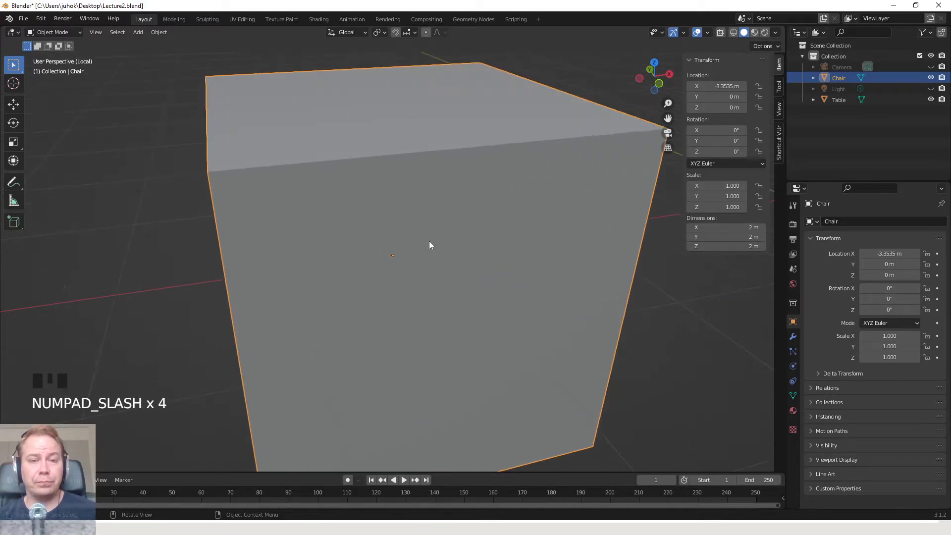
scroll(425, 233, down, 5)
middle_drag(424, 218, 281, 217)
scroll(446, 229, down, 2)
scroll(447, 231, up, 1)
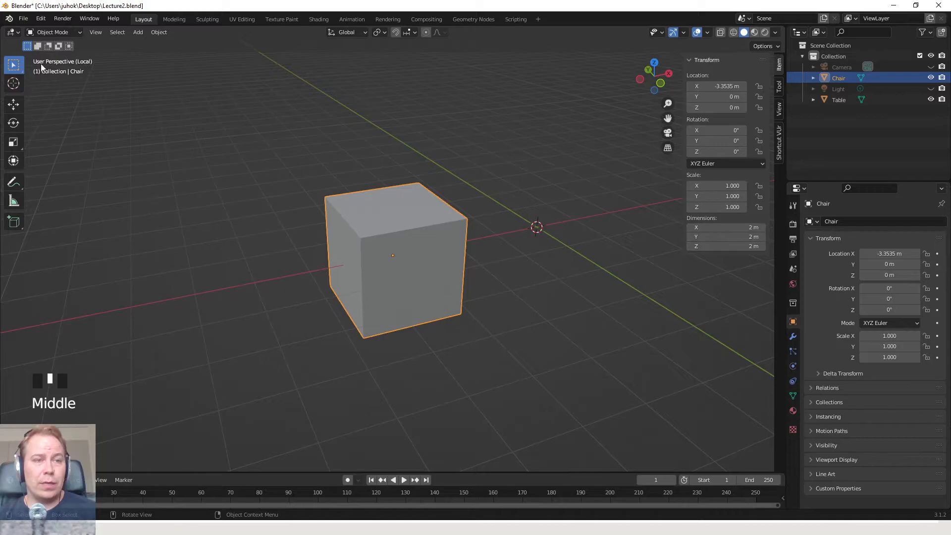
scroll(398, 235, up, 1)
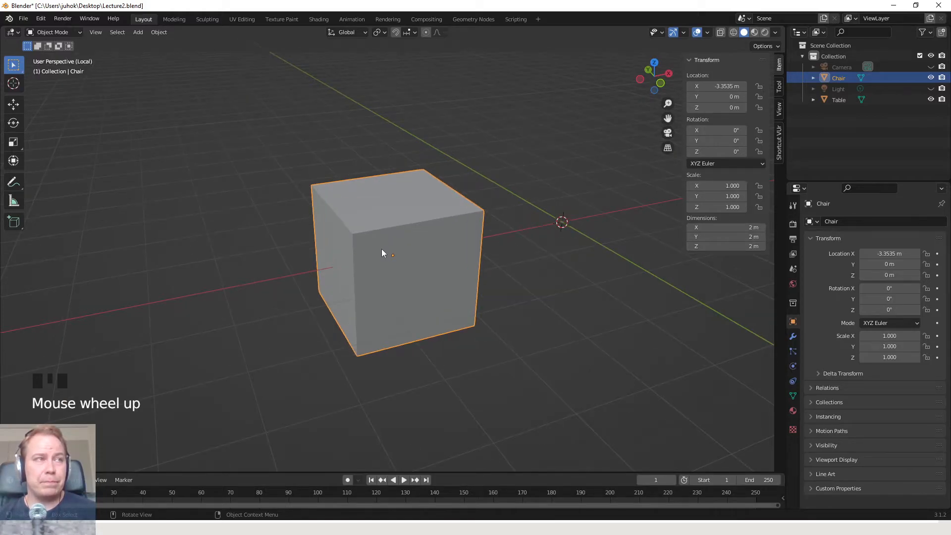
middle_drag(395, 261, 226, 207)
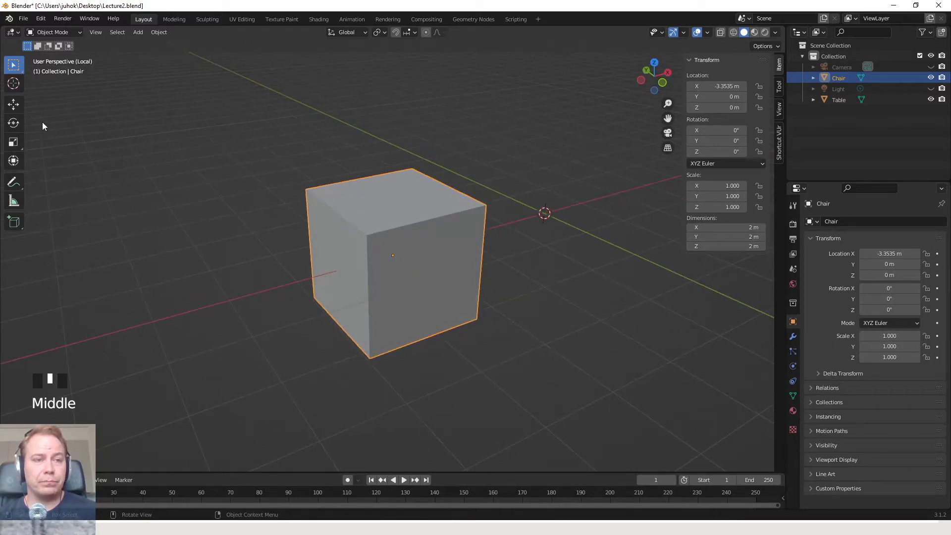
Step: Flatten the Chair cube along Z to a scale of about 0.111, forming a thin seat slab
click(14, 142)
drag(392, 221, 395, 254)
click(495, 240)
middle_drag(489, 242, 471, 244)
click(419, 262)
middle_drag(419, 260, 486, 236)
Step: Enter Edit Mode on the seat slab with the whole mesh selected and view it straight from the top
key(Tab)
scroll(441, 260, up, 2)
scroll(443, 261, down, 2)
key(Tab)
key(Tab)
middle_drag(442, 270, 377, 277)
scroll(422, 290, up, 4)
scroll(374, 277, down, 1)
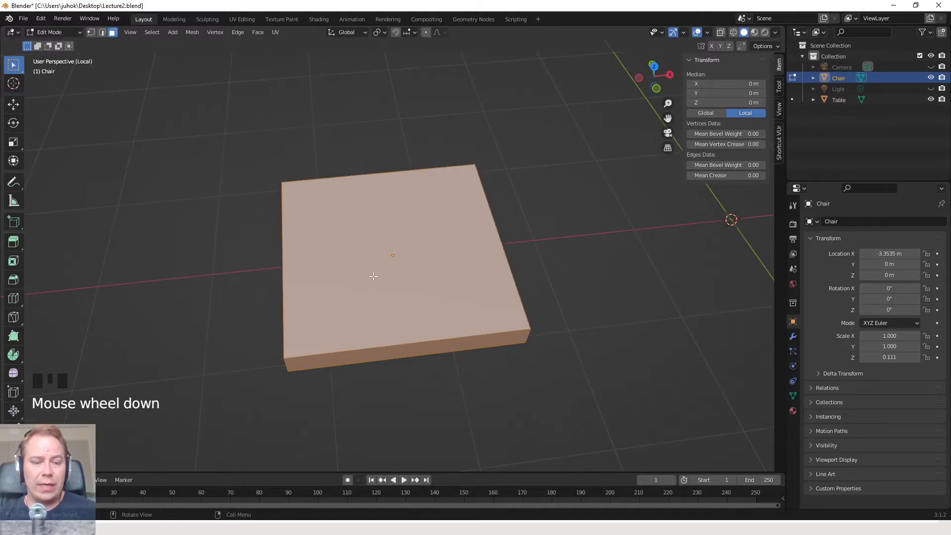
key(KP_7)
scroll(390, 254, up, 1)
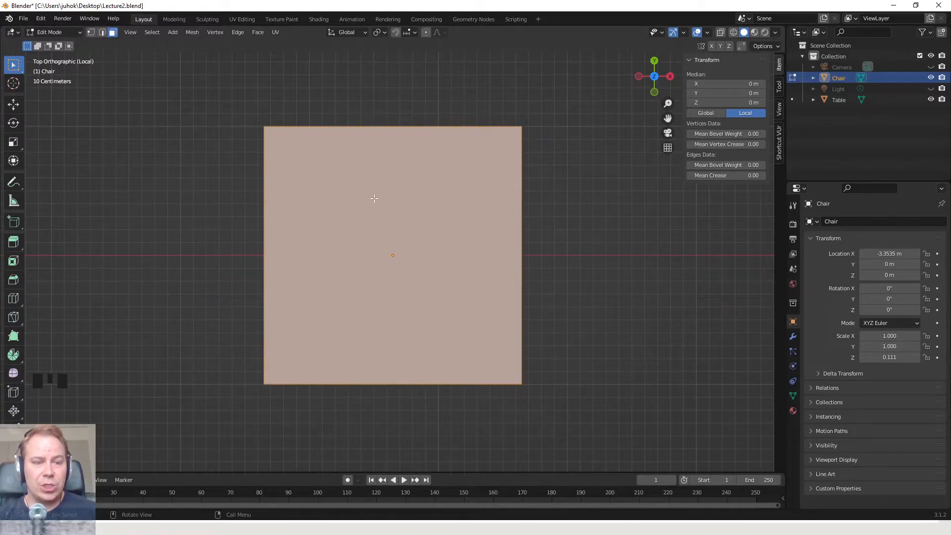
key(Tab)
key(Tab)
key(Tab)
key(Tab)
key(Tab)
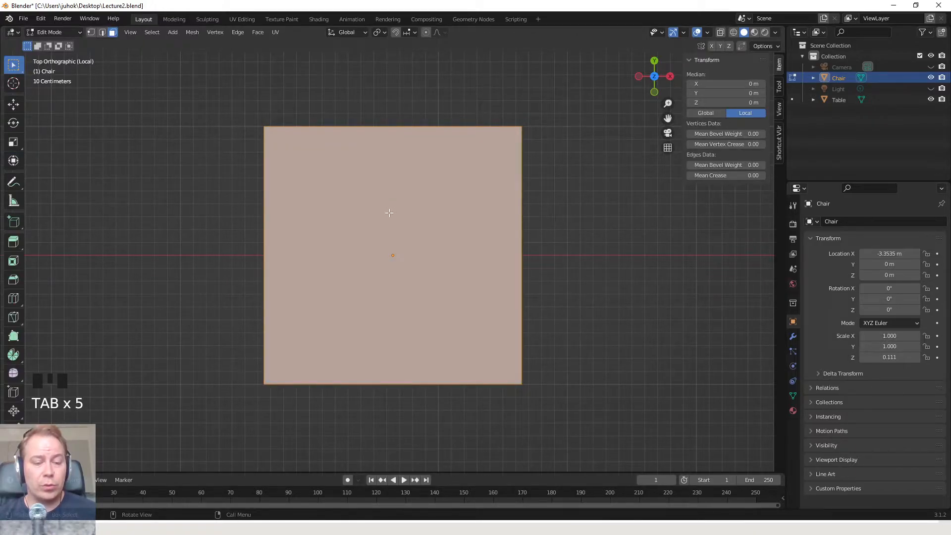
key(shift+e)
right_click(389, 212)
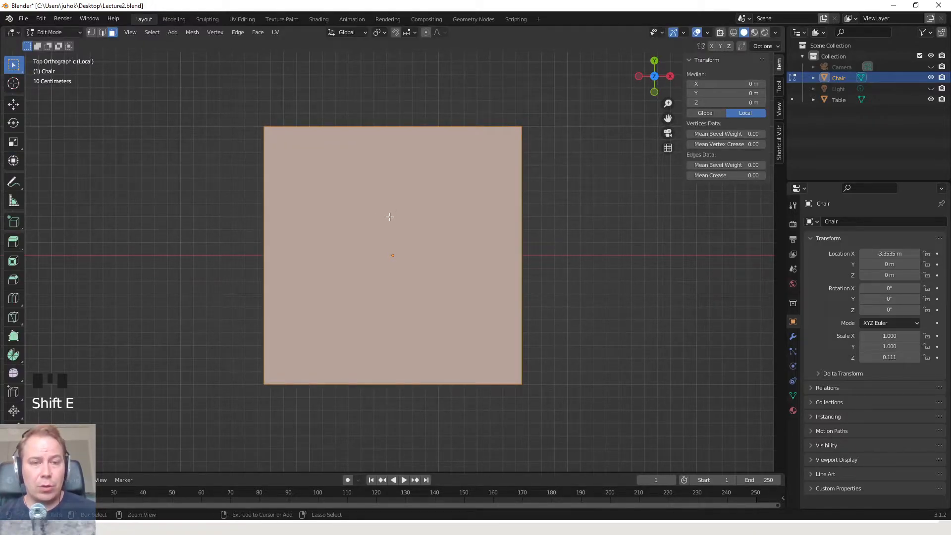
Step: Subdivide the whole seat slab with 4 cuts
key(ctrl+e)
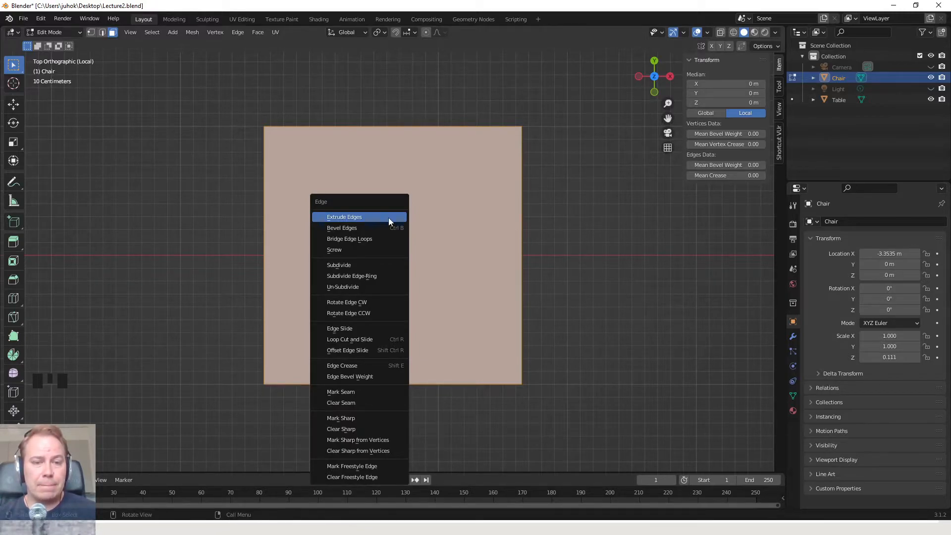
click(376, 266)
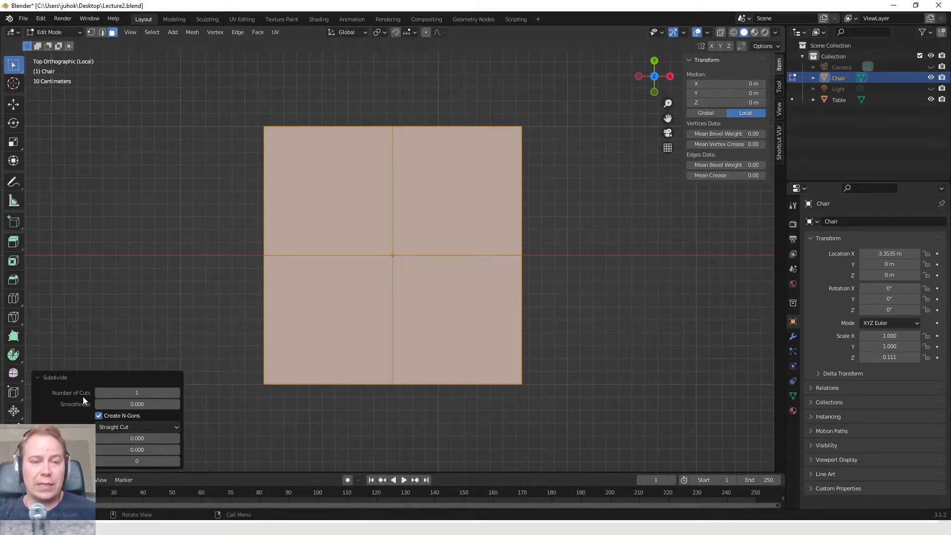
click(175, 393)
click(175, 393)
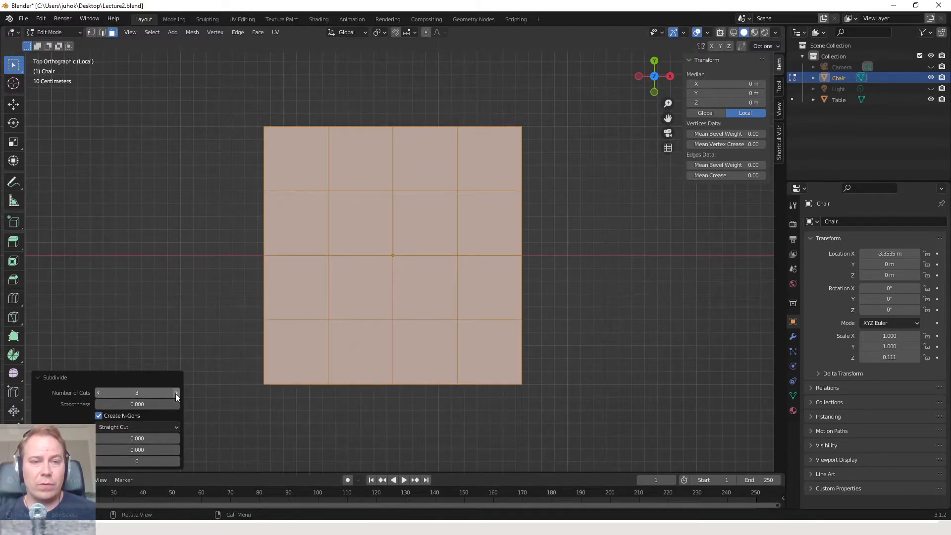
click(176, 394)
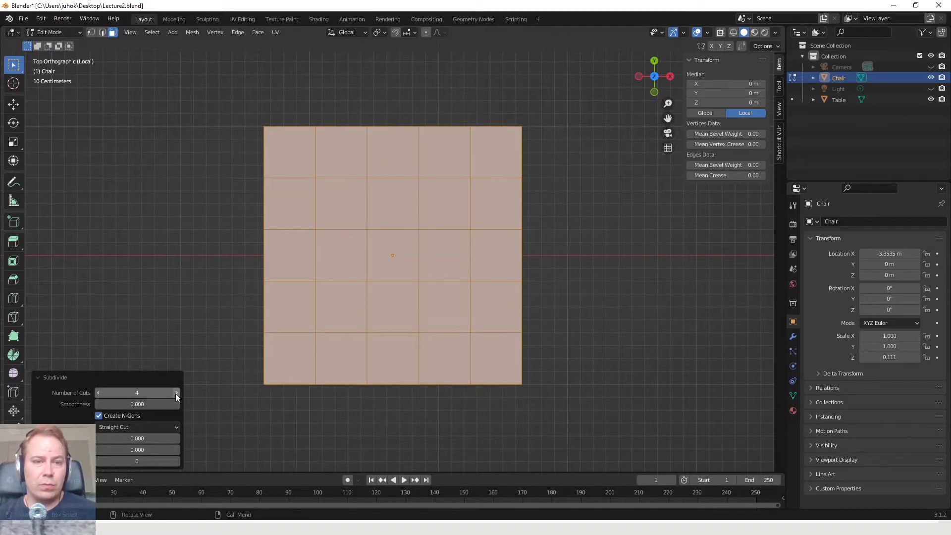
Step: Deselect the mesh and examine the subdivided slab's faces from several viewpoints in face selection mode
middle_drag(390, 411, 384, 284)
middle_drag(358, 161, 407, 266)
click(374, 168)
scroll(401, 267, down, 1)
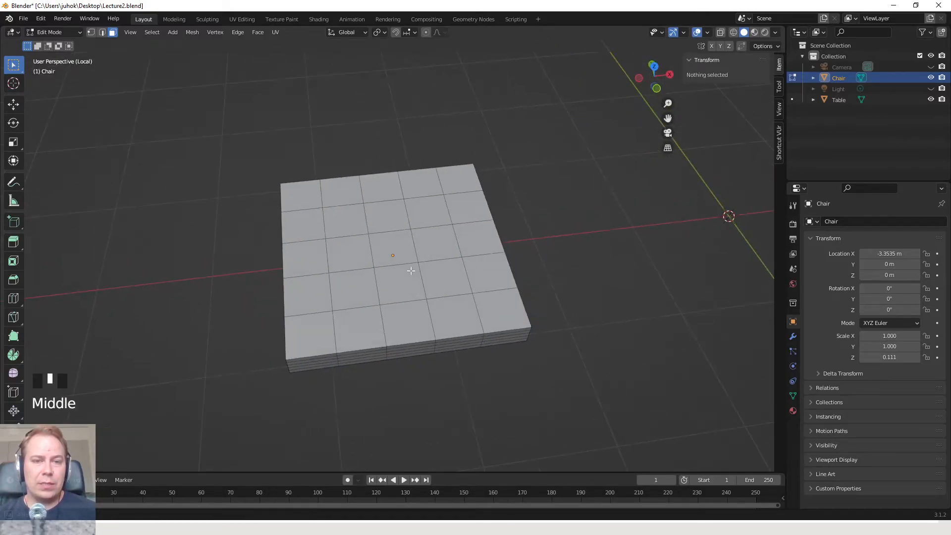
middle_drag(485, 267, 643, 257)
scroll(476, 263, up, 3)
middle_drag(476, 263, 470, 208)
scroll(446, 270, down, 3)
scroll(470, 208, up, 3)
scroll(472, 209, down, 2)
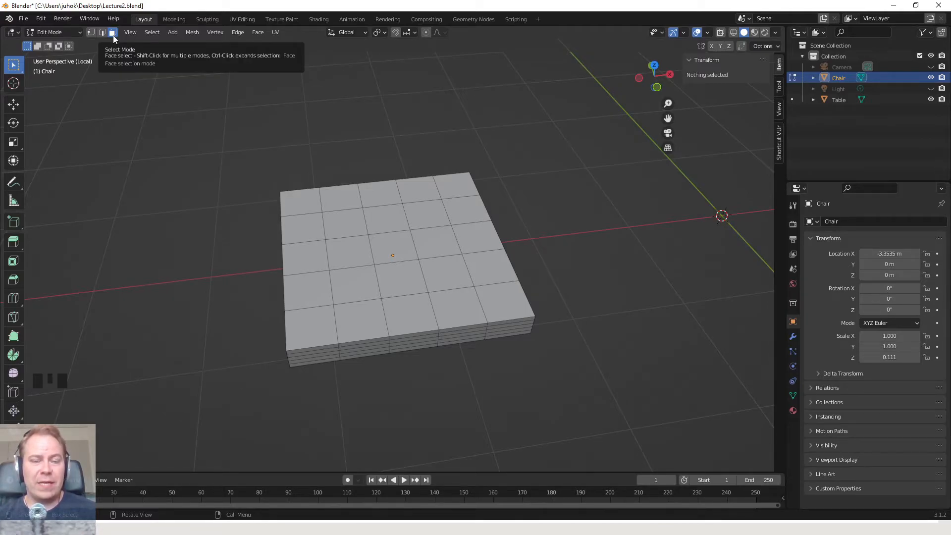
Step: Select the row of five faces on top of the slab along its negative X edge for the backrest
click(465, 186)
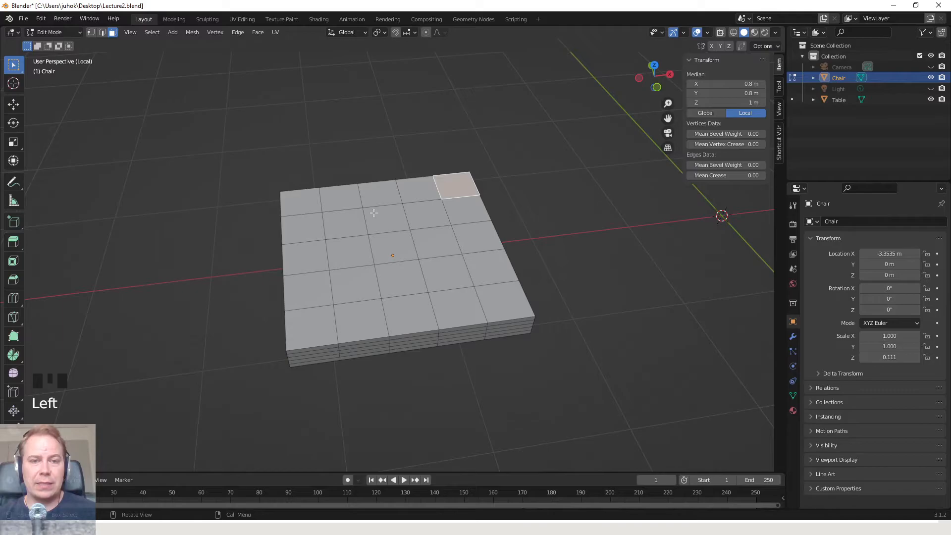
click(294, 198)
middle_drag(294, 198, 304, 240)
shift+click(305, 241)
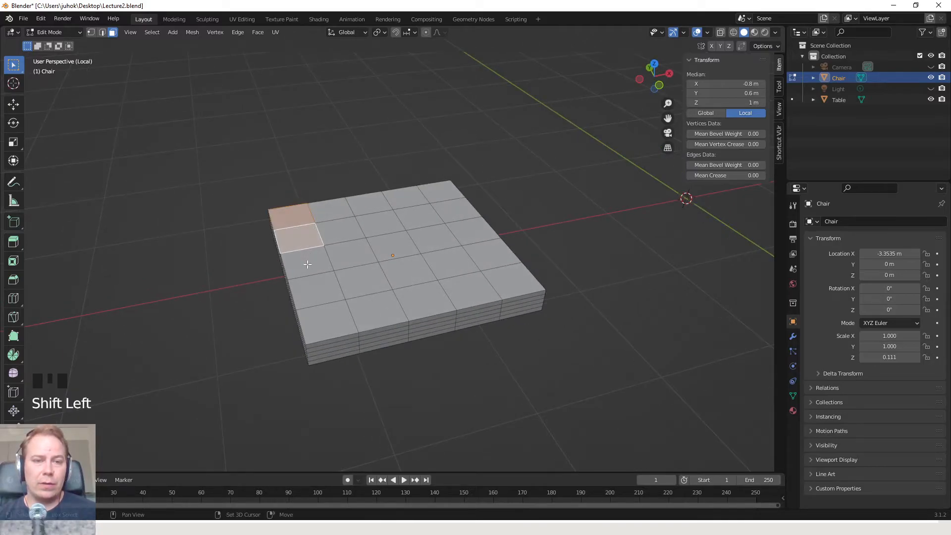
shift+click(307, 265)
shift+click(315, 292)
shift+click(321, 321)
middle_drag(321, 321, 378, 223)
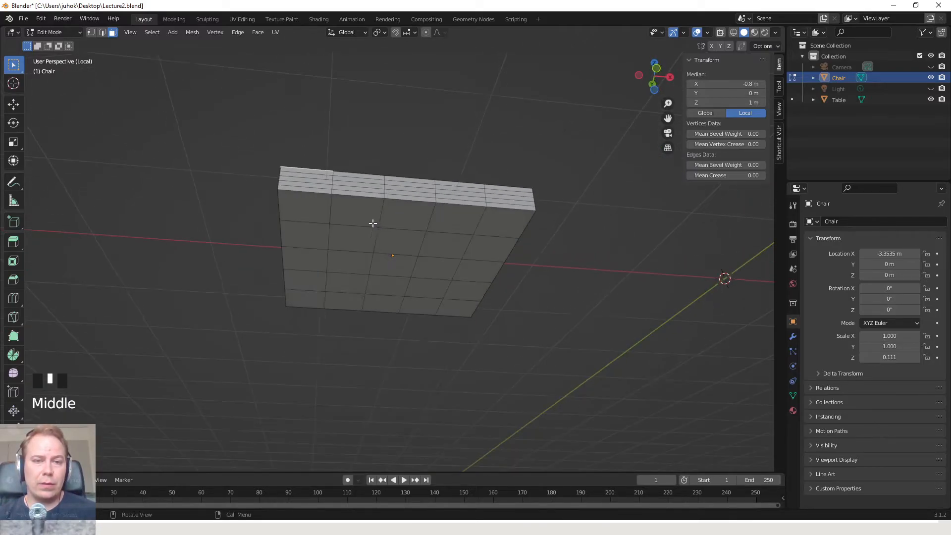
Step: Add the four corner faces on the slab's underside to the selection for the chair legs
shift+click(308, 208)
shift+click(494, 225)
shift+click(459, 309)
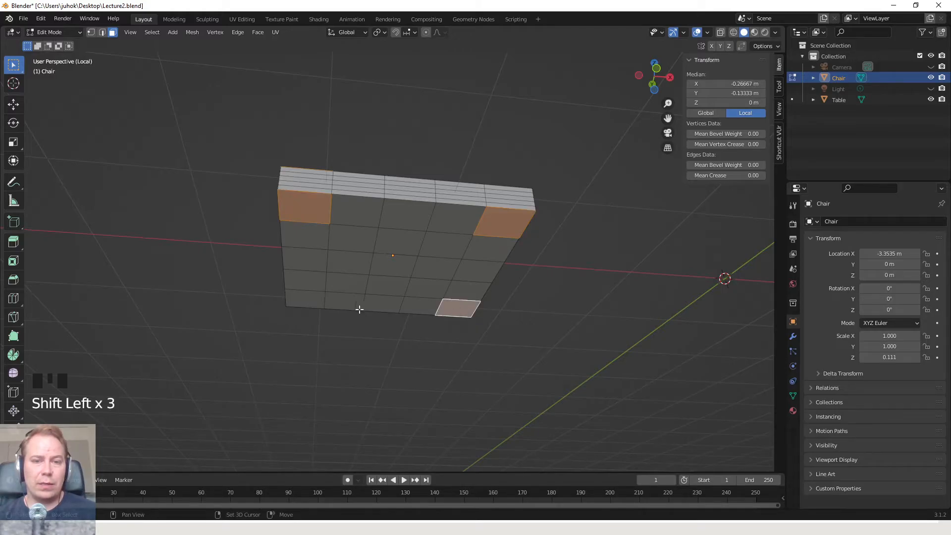
shift+click(305, 302)
middle_drag(305, 302, 443, 278)
scroll(466, 305, down, 2)
scroll(390, 286, down, 2)
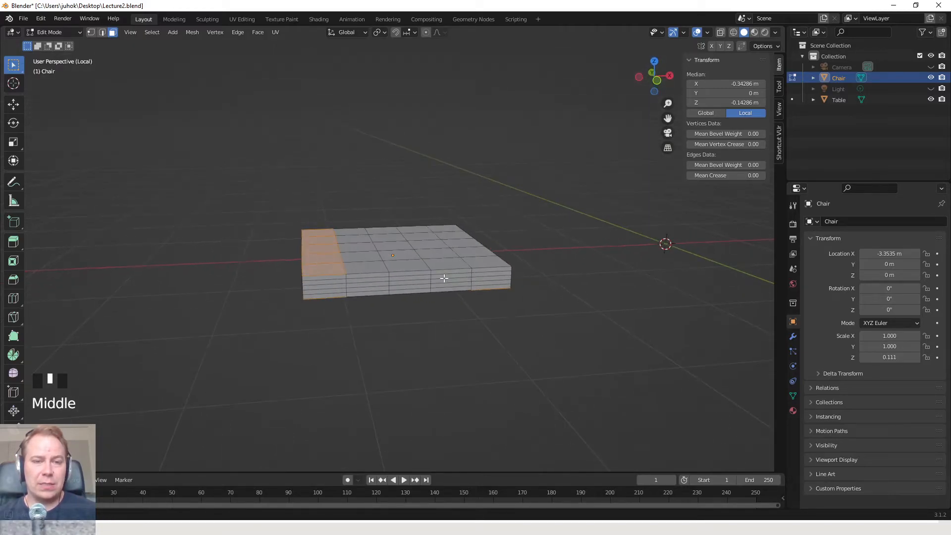
Step: Extrude the selected backrest and leg faces in place and scale them by 11 along Z
key(e)
right_click(476, 252)
key(s)
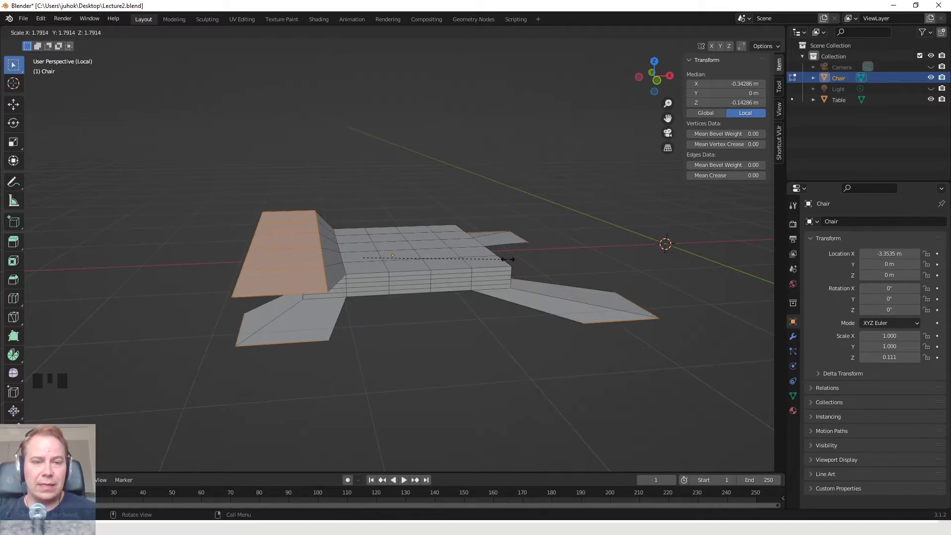
key(z)
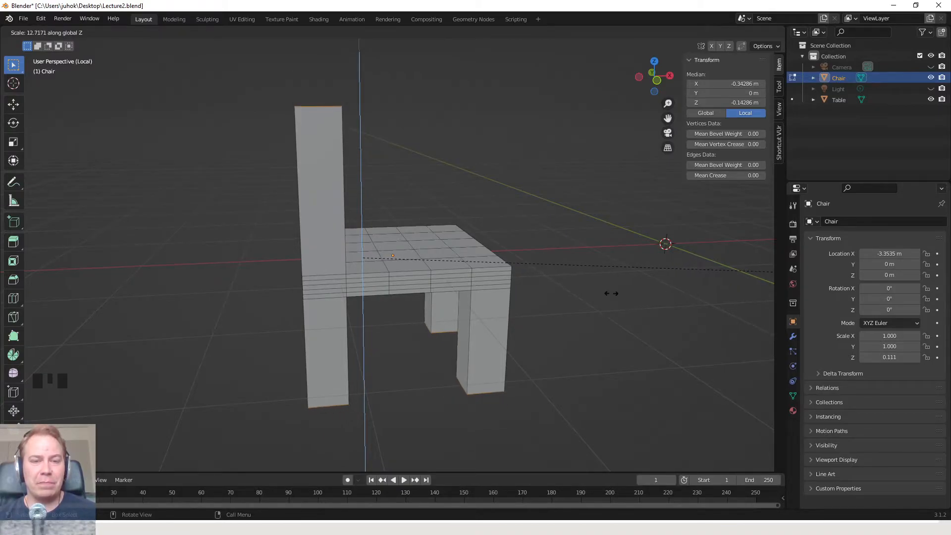
text(11)
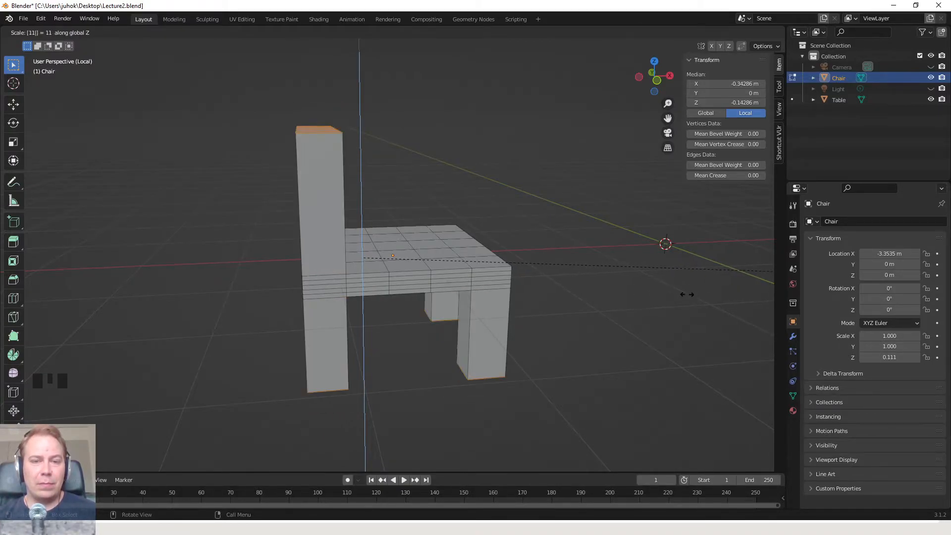
key(Return)
Step: Clear the selection and select only the five faces on top of the chair's backrest
middle_drag(629, 291, 404, 178)
scroll(500, 285, down, 4)
scroll(530, 279, down, 5)
scroll(468, 290, up, 7)
click(334, 158)
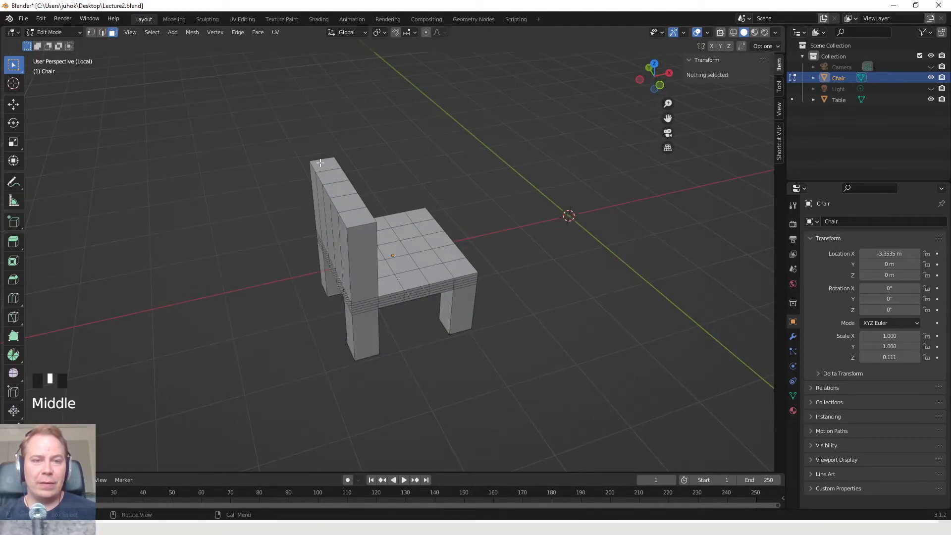
click(322, 164)
shift+click(331, 176)
shift+click(340, 189)
shift+click(351, 203)
shift+click(360, 221)
click(361, 225)
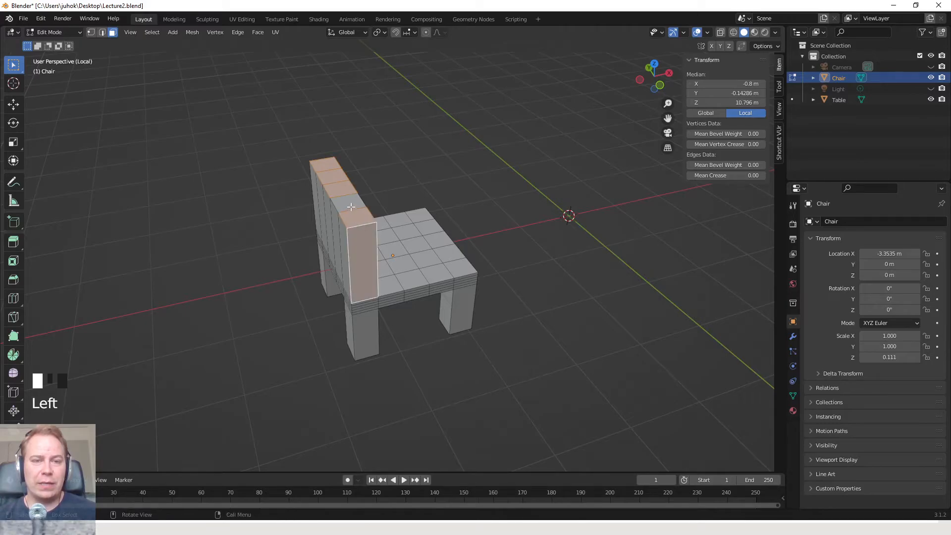
click(330, 168)
shift+click(345, 192)
shift+click(355, 203)
shift+click(364, 214)
Step: Move the backrest's top faces slightly backwards along the X axis so that the backrest leans
middle_drag(377, 206, 384, 193)
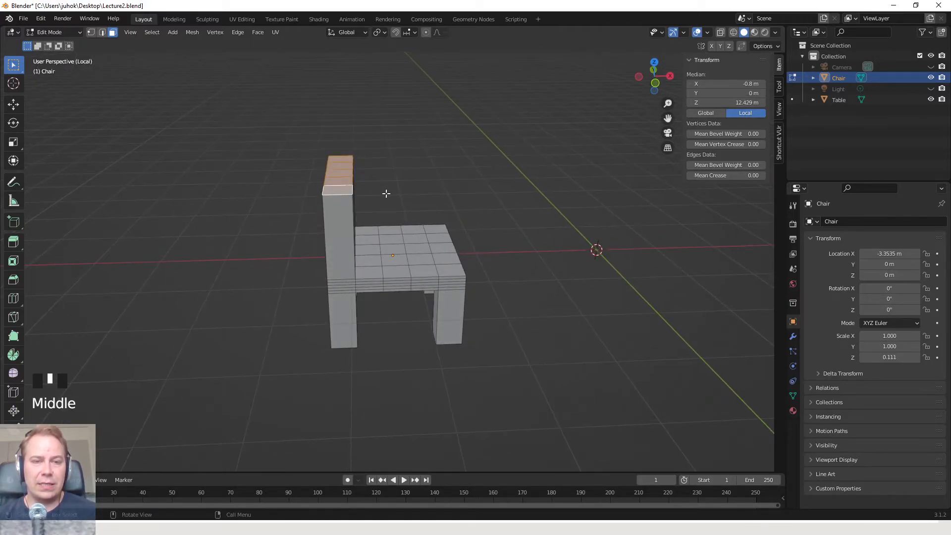
key(g)
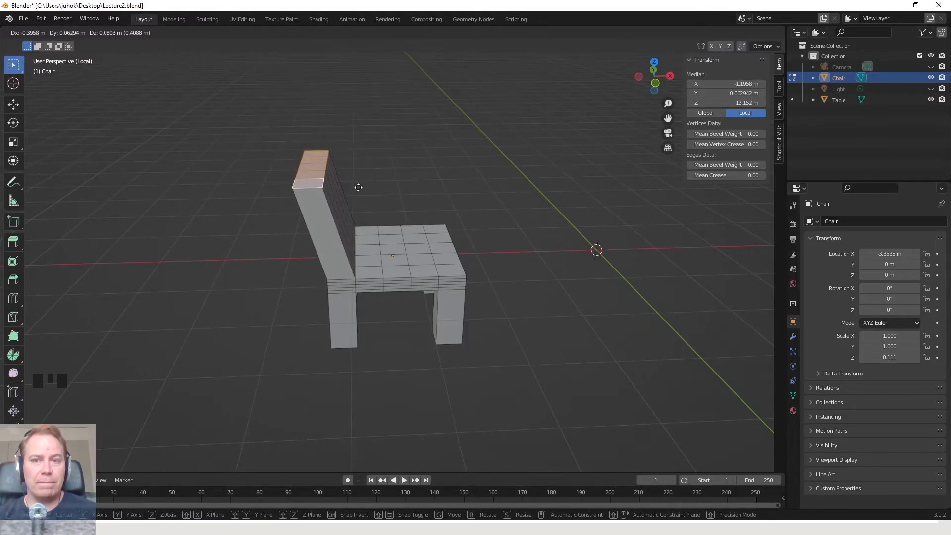
key(x)
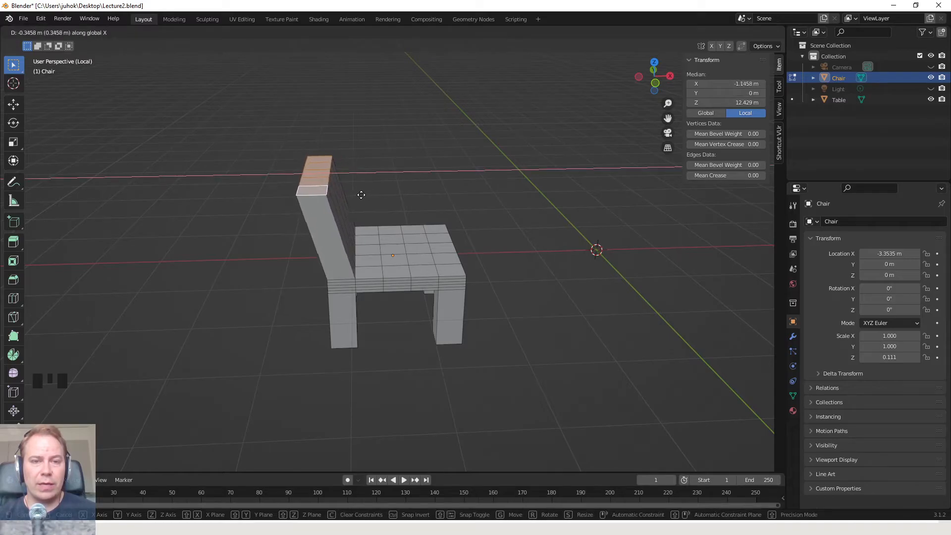
click(375, 195)
Step: Deselect the backrest faces and leave Local View to show the chair together with the table
middle_drag(375, 195, 415, 232)
click(452, 215)
key(KP_Divide)
scroll(436, 214, down, 1)
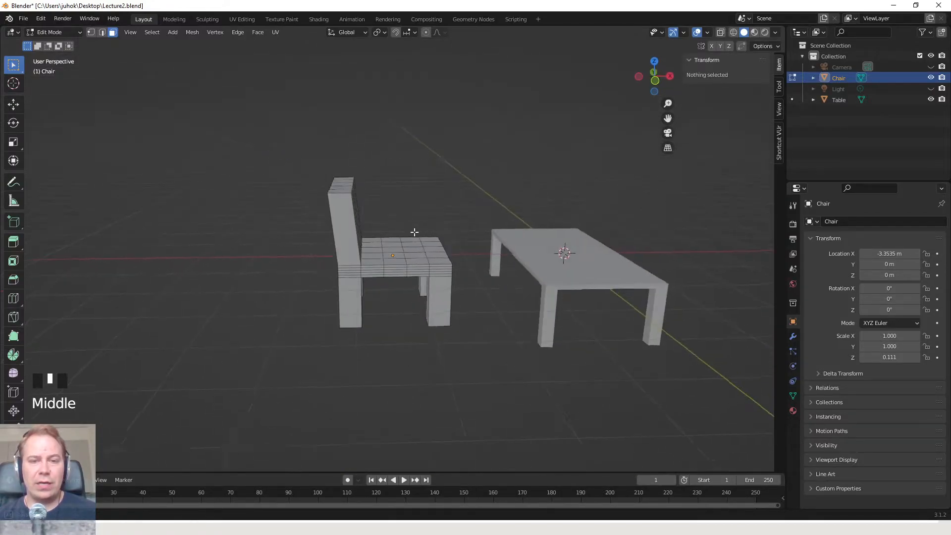
Step: Return the chair to Object Mode and deselect it
scroll(399, 240, up, 3)
scroll(471, 225, down, 2)
middle_drag(471, 225, 423, 278)
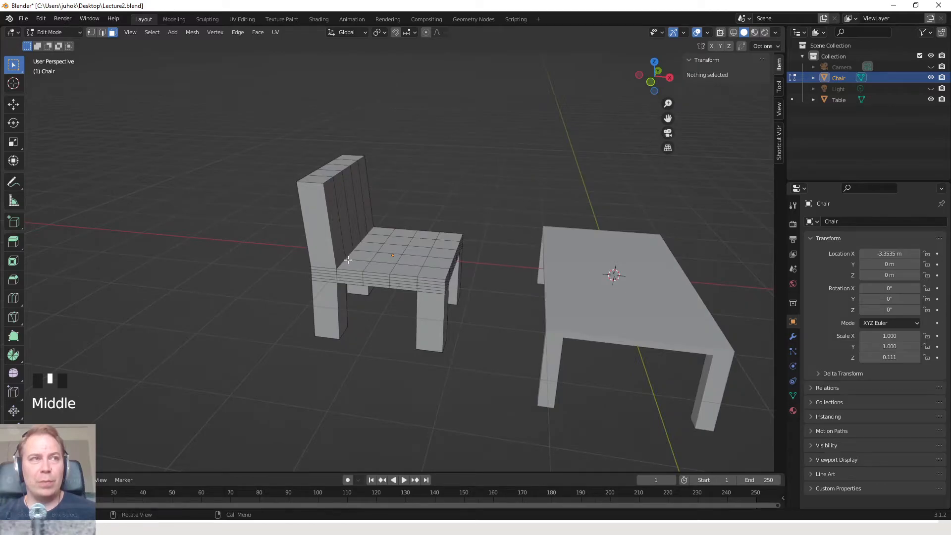
key(Tab)
key(Tab)
key(Tab)
key(Tab)
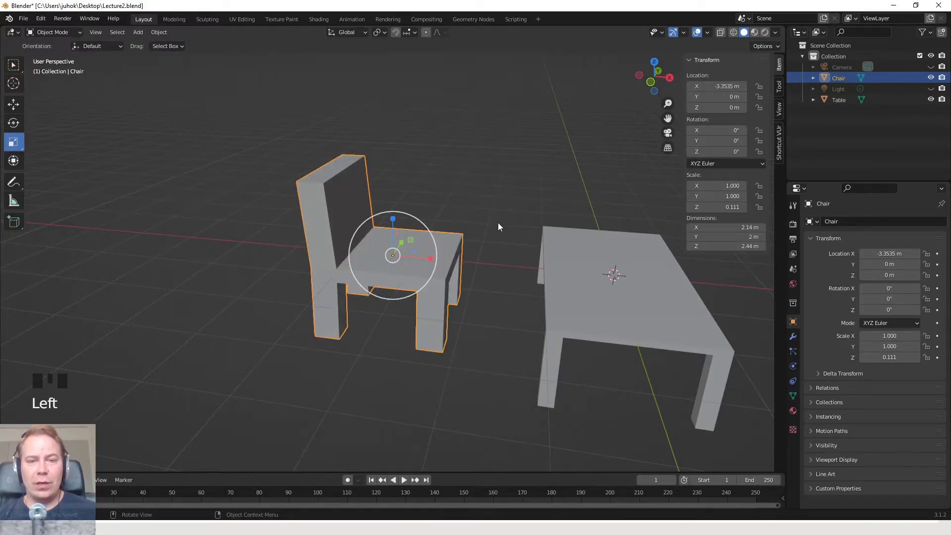
click(487, 208)
mouse_move(546, 280)
middle_down()
mouse_move(479, 268)
mouse_move(471, 297)
mouse_move(328, 271)
mouse_move(484, 291)
mouse_move(443, 293)
middle_up()
scroll(442, 297, down, 2)
scroll(444, 303, up, 3)
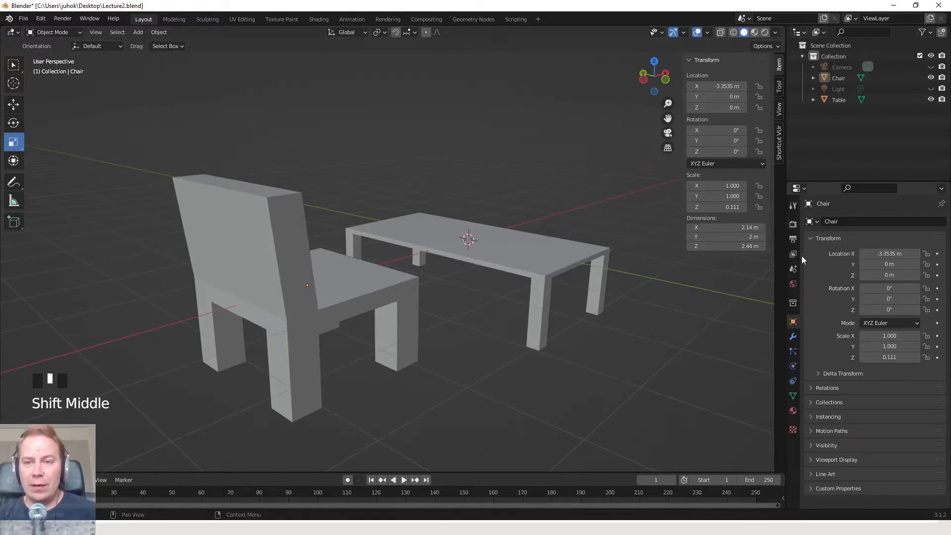
Step: Show the scene's Units settings and select the chair to check its dimensions
click(793, 271)
click(814, 278)
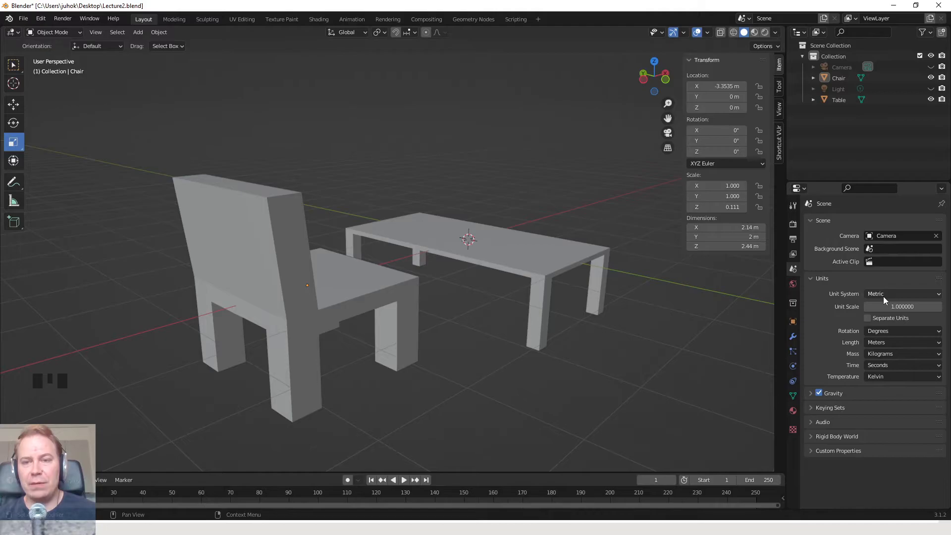
middle_drag(644, 250, 493, 243)
click(283, 263)
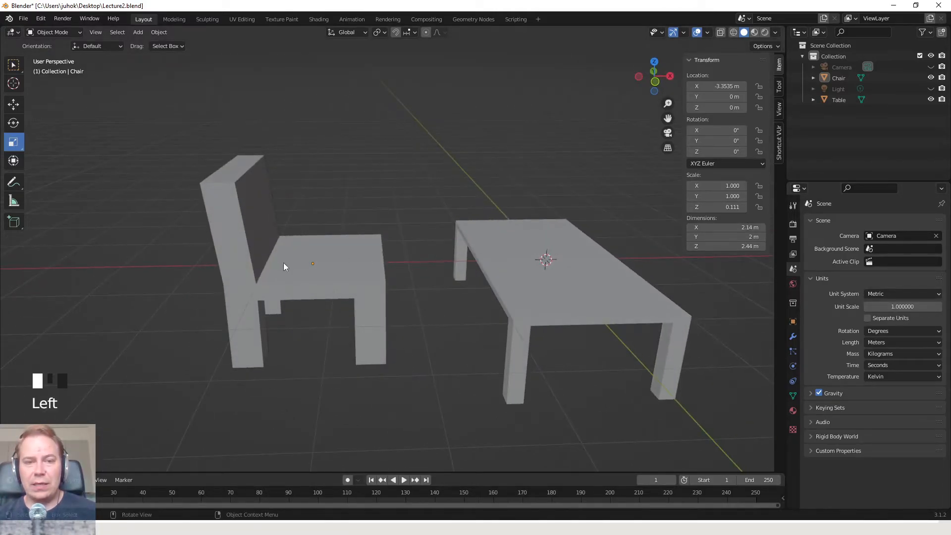
click(507, 289)
click(336, 277)
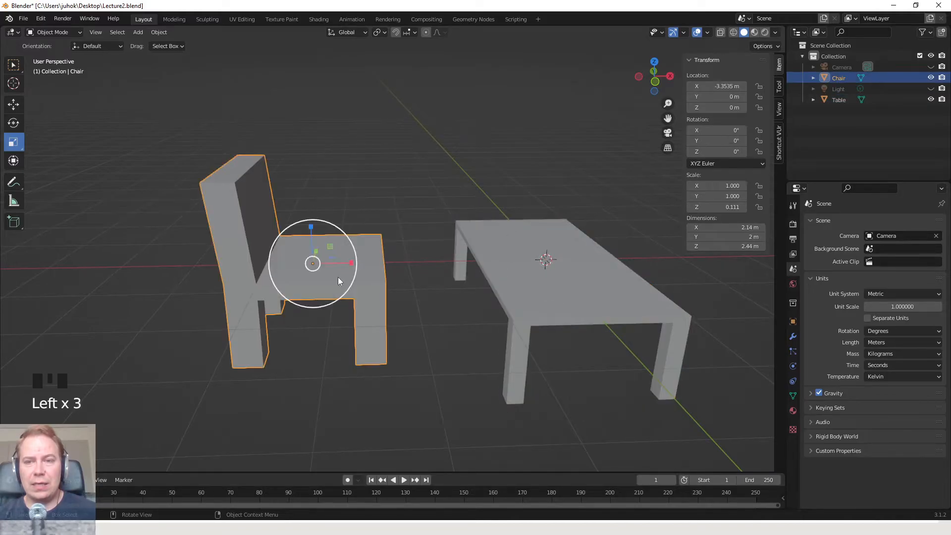
key(n)
key(n)
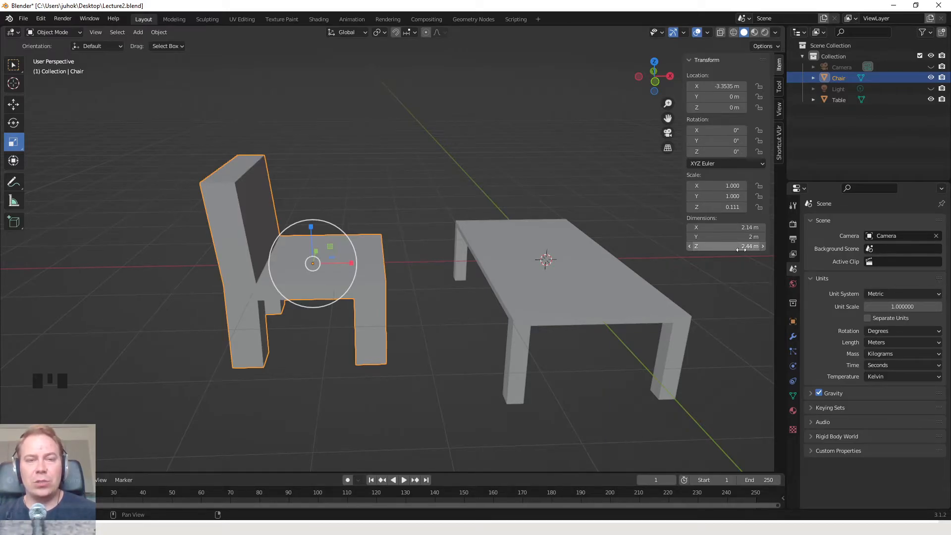
Step: Select the table and check its scale and dimensions
click(405, 259)
click(354, 262)
middle_click(429, 247)
click(534, 274)
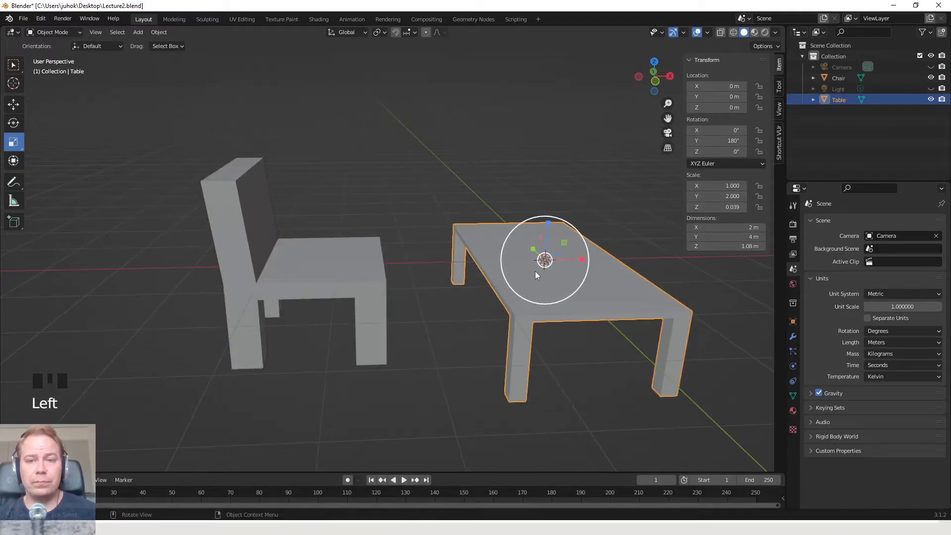
middle_drag(534, 271, 557, 284)
key(shift+a)
click(495, 183)
click(497, 188)
click(541, 306)
key(ctrl+a)
click(525, 179)
click(530, 225)
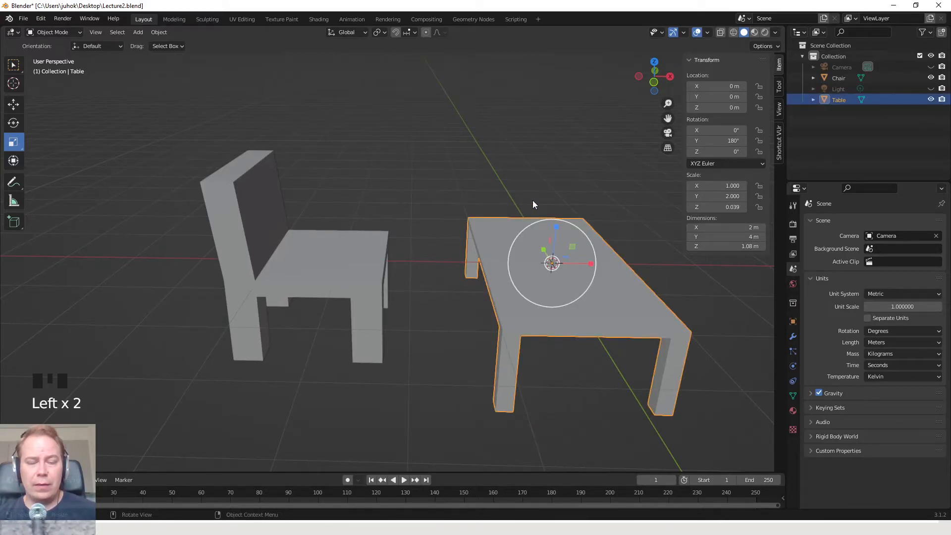
key(Tab)
middle_drag(547, 203, 560, 198)
key(Tab)
click(558, 175)
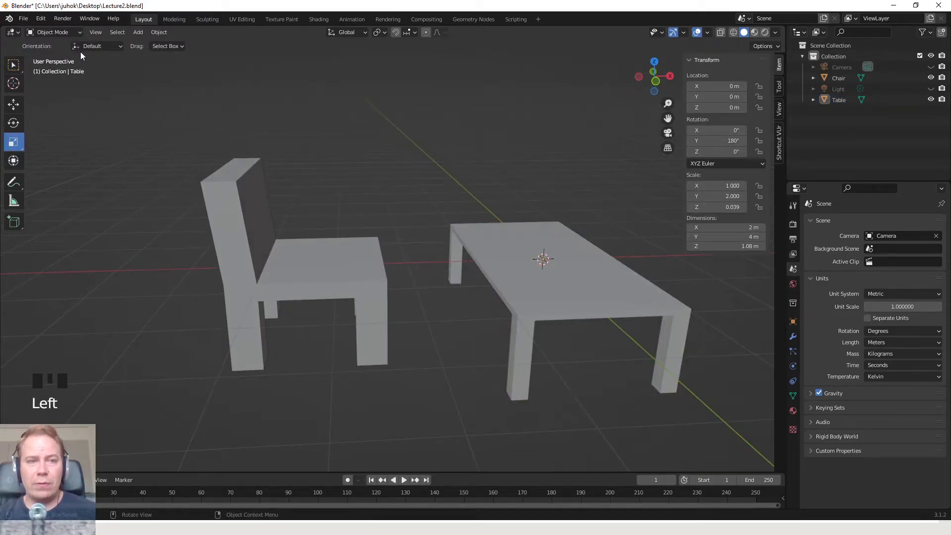
Step: Switch to the Select Box tool and select the table
click(13, 65)
click(512, 155)
double_click(577, 262)
middle_drag(586, 217, 574, 222)
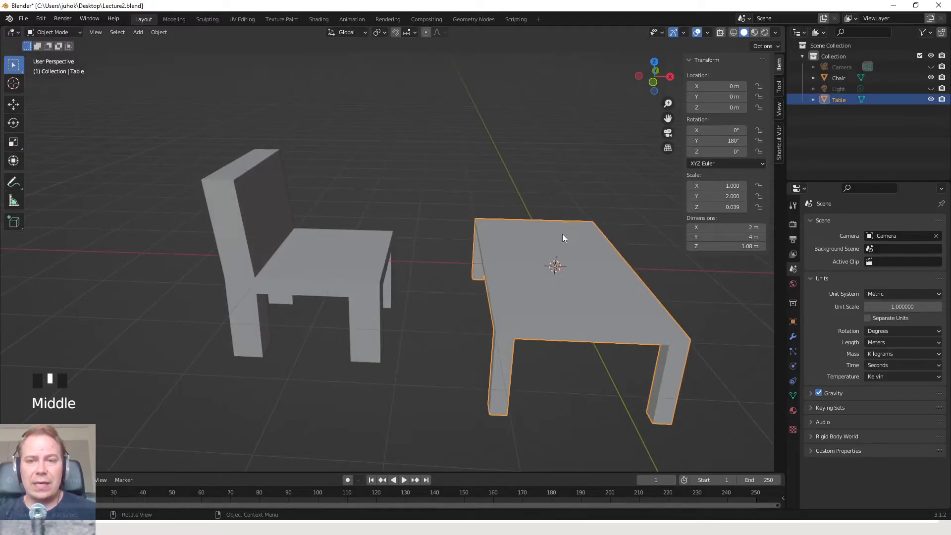
Step: Apply only the Scale transform to the selected table
scroll(539, 261, down, 1)
mouse_move(539, 261)
shift+middle_down()
mouse_move(574, 252)
mouse_move(516, 270)
mouse_move(533, 267)
shift+middle_up()
scroll(542, 265, up, 2)
scroll(542, 265, up, 1)
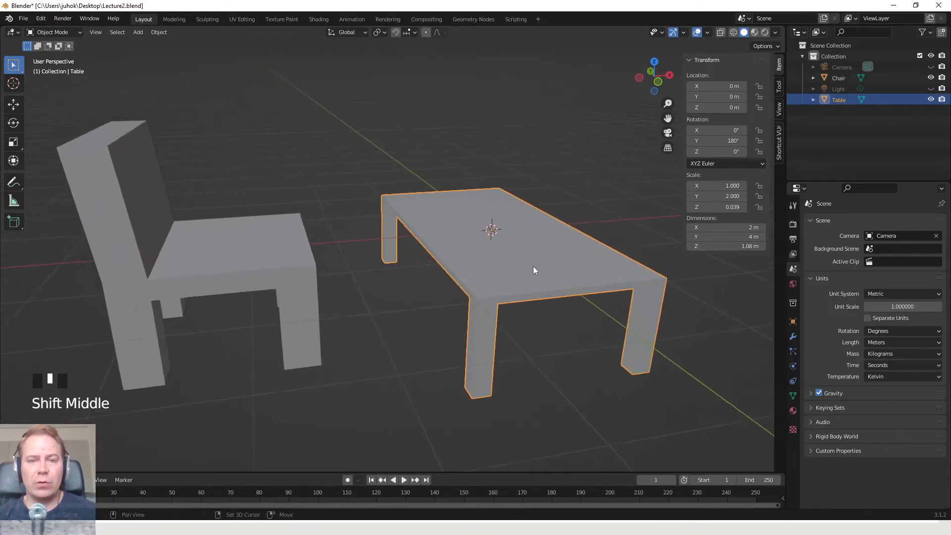
scroll(521, 267, down, 1)
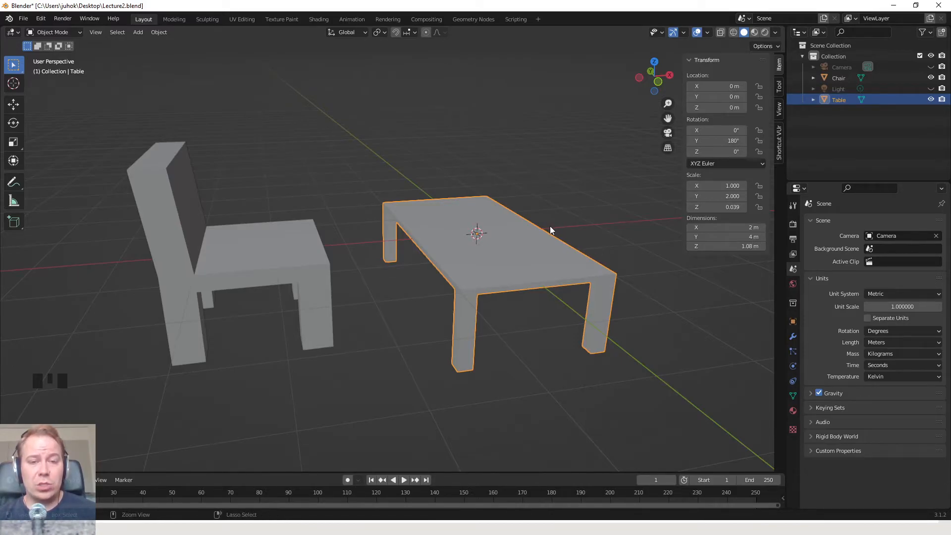
key(ctrl+a)
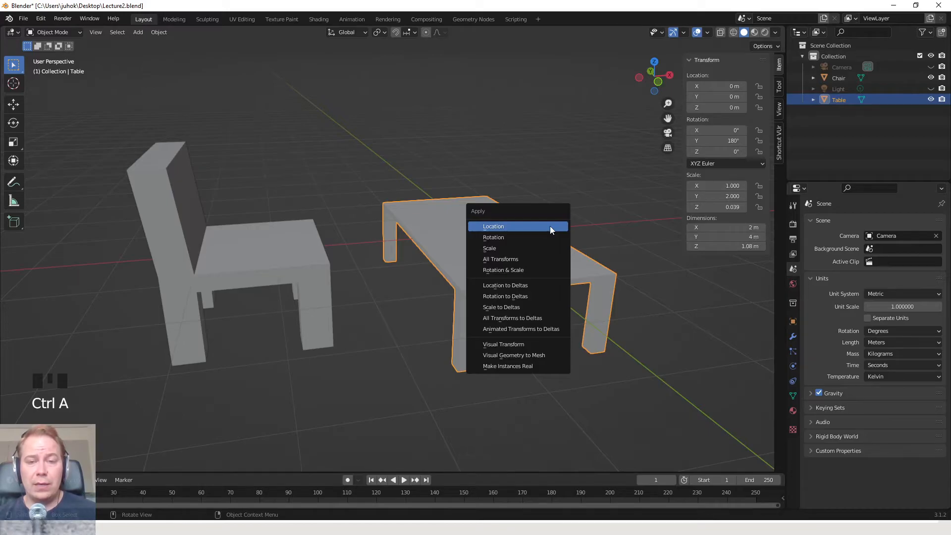
click(533, 251)
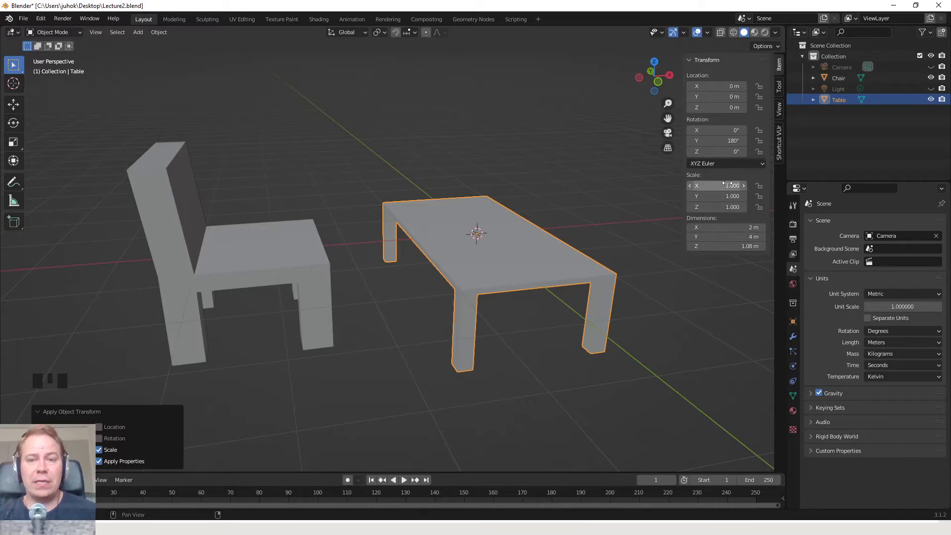
Step: Select the chair and apply its Scale transform
click(277, 261)
key(ctrl+a)
click(295, 204)
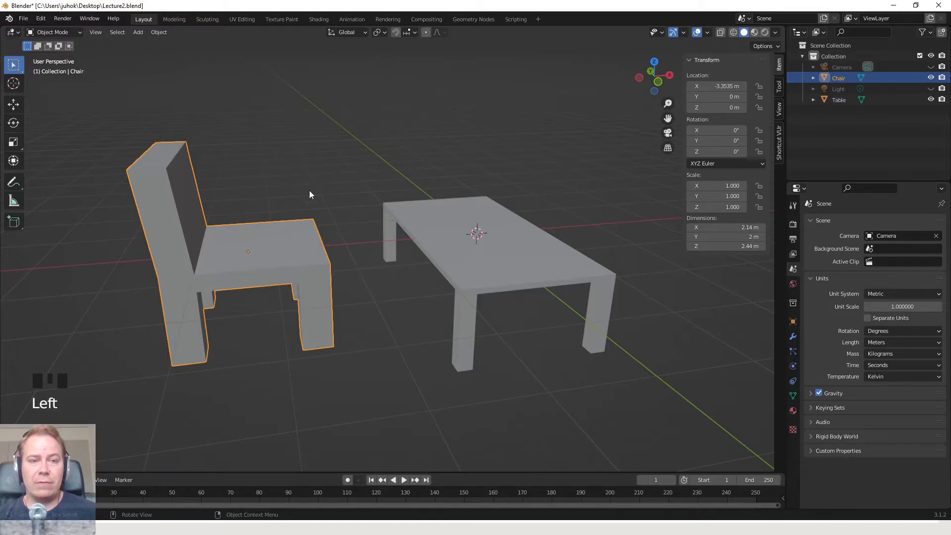
Step: Clear the selection and box-select only the chair beside the table
click(347, 212)
click(420, 240)
drag(364, 243, 324, 223)
shift+middle_drag(349, 221, 413, 210)
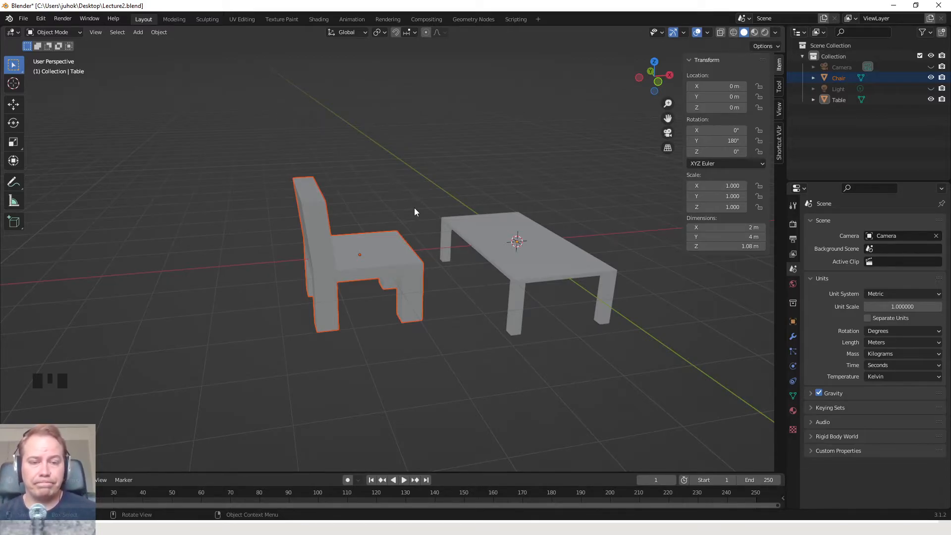
Step: Switch to the PowerPoint slide show and advance past the chair slide to the coffee cup slide
key(alt+Tab)
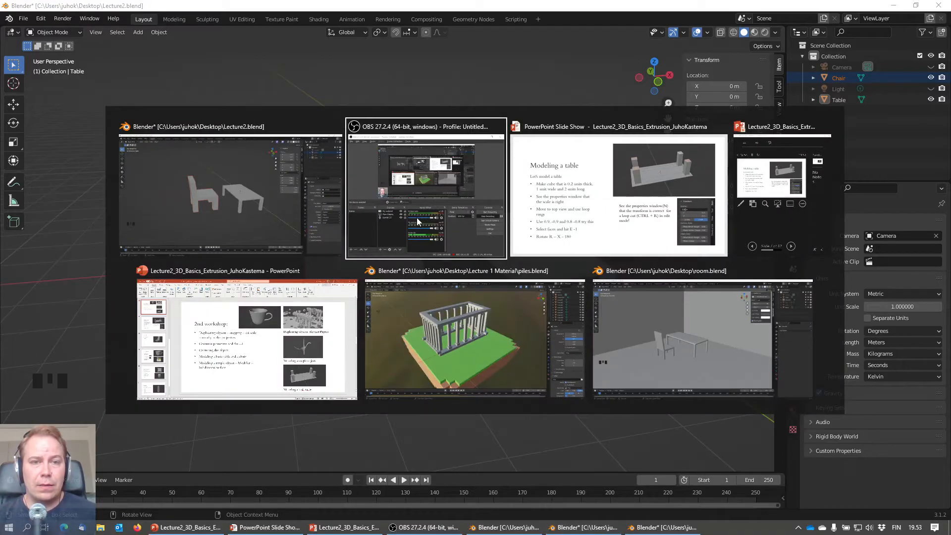
key(alt+Tab)
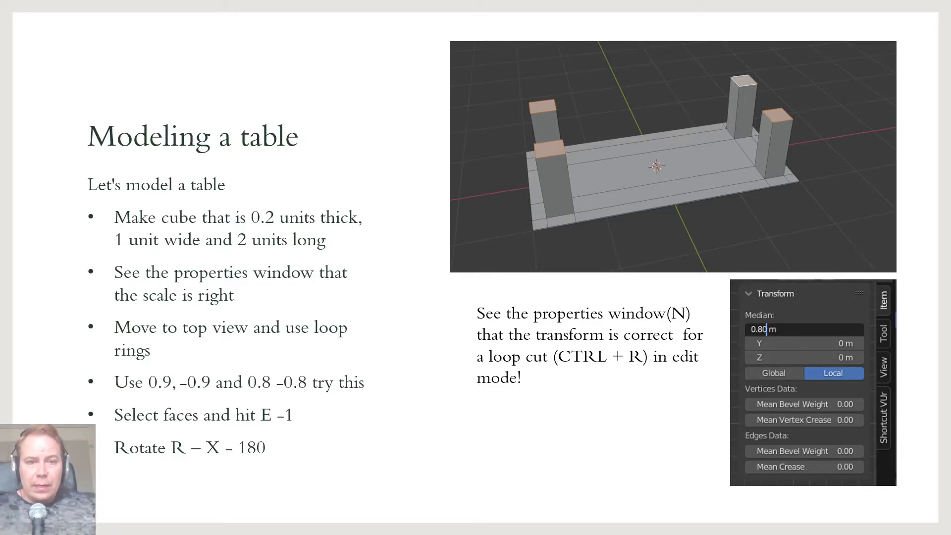
key(Right)
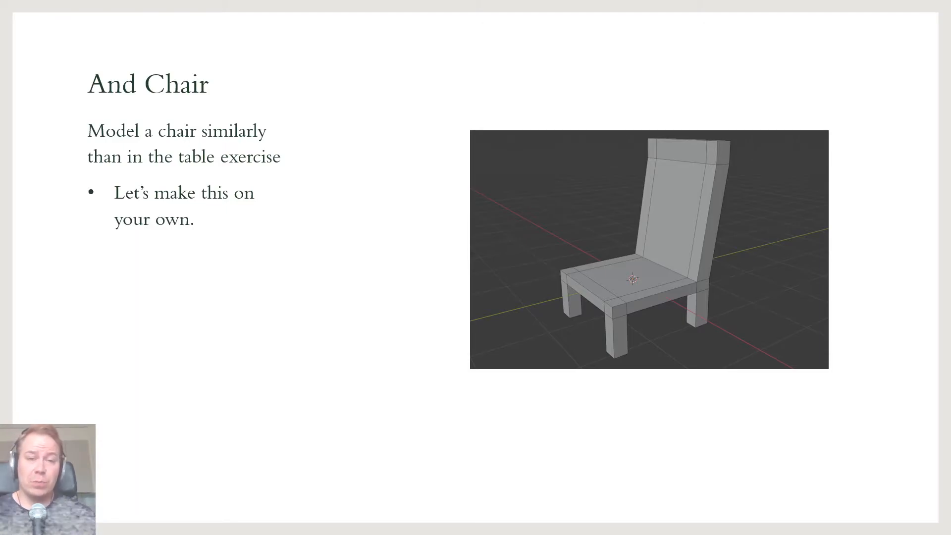
key(Right)
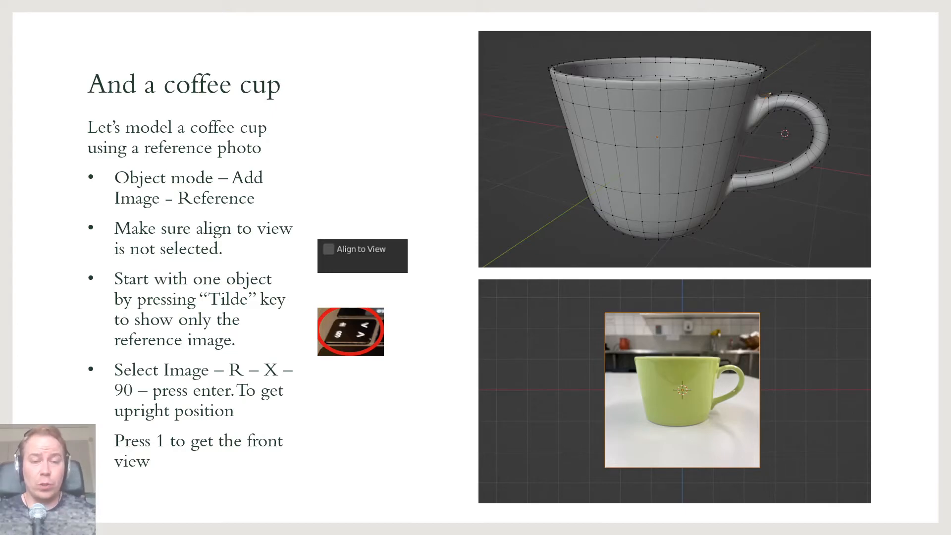
Step: Switch to the Blender window that has room.blend open
key(alt+Tab)
key(alt+Tab)
key(alt+Tab)
key(alt+Tab)
key(alt+Tab)
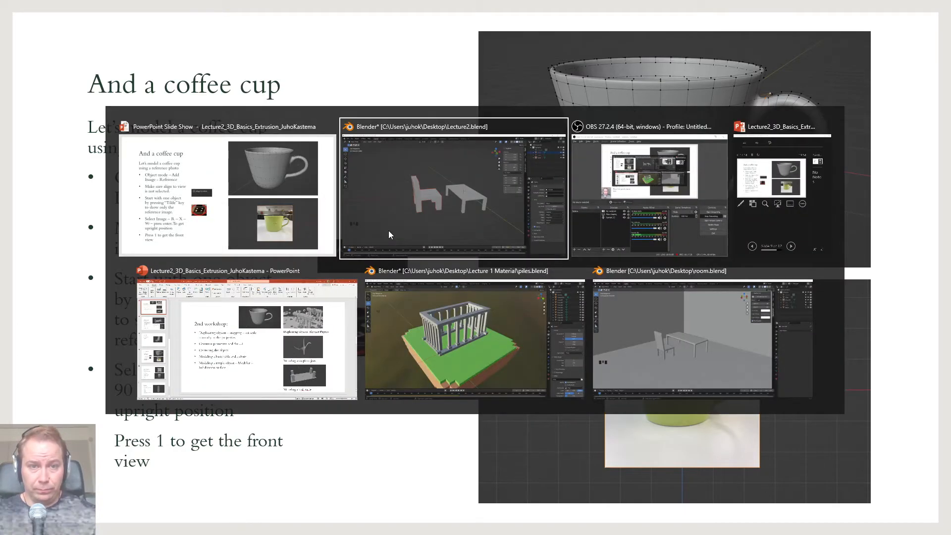
key(alt+Tab)
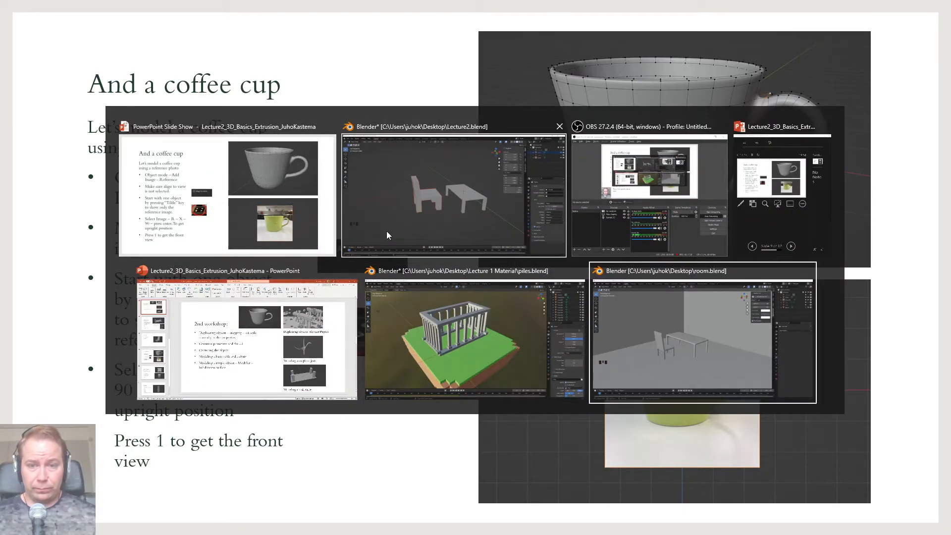
Step: Select the finished high-backed chair in the room scene and examine it beside the table
middle_drag(397, 255, 369, 257)
scroll(366, 275, up, 3)
scroll(367, 257, down, 3)
click(376, 258)
click(338, 283)
scroll(377, 252, down, 7)
scroll(408, 242, up, 8)
middle_drag(408, 242, 415, 245)
scroll(395, 228, down, 4)
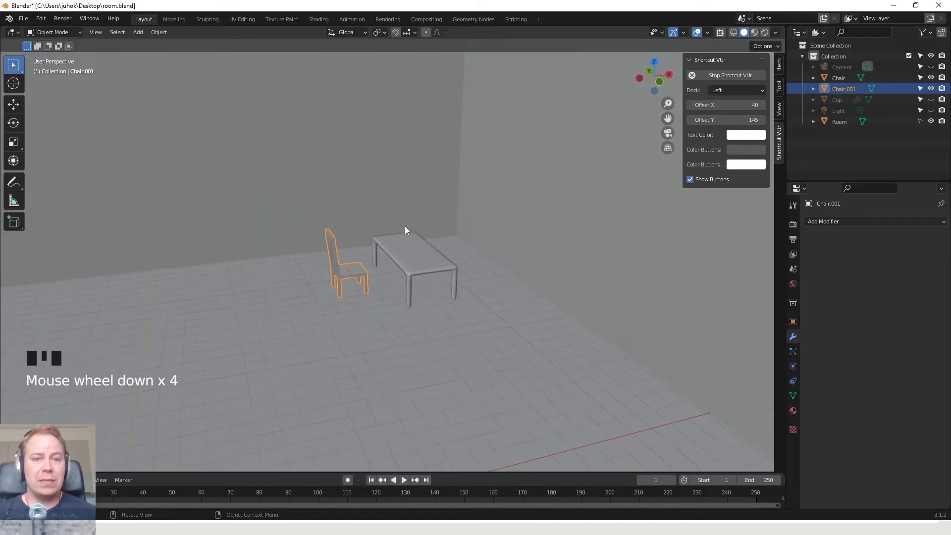
Step: Deselect the chair and examine the whole room and how the furniture sits near its corner
click(411, 209)
scroll(416, 230, down, 6)
scroll(281, 218, up, 6)
scroll(327, 230, down, 6)
scroll(264, 206, down, 3)
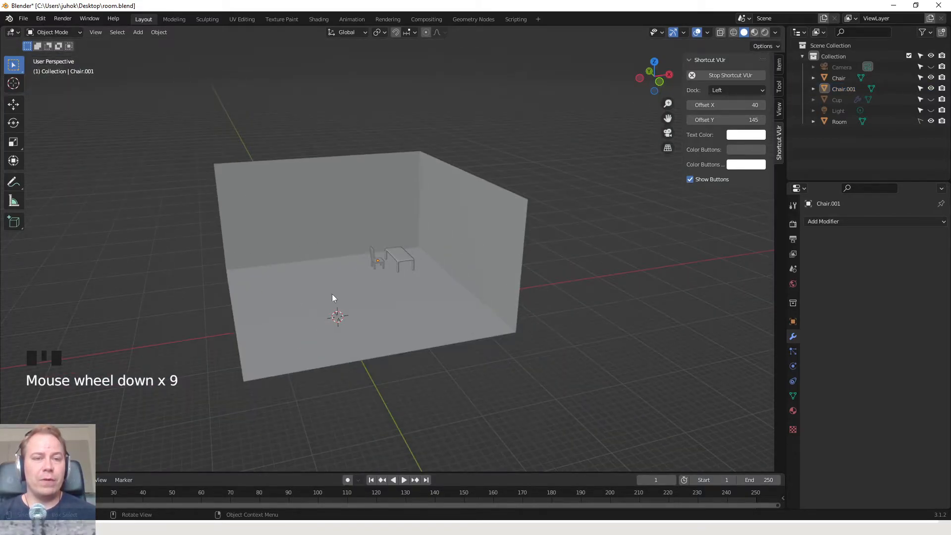
scroll(329, 254, up, 6)
middle_drag(329, 254, 378, 261)
scroll(359, 239, down, 6)
scroll(359, 252, up, 4)
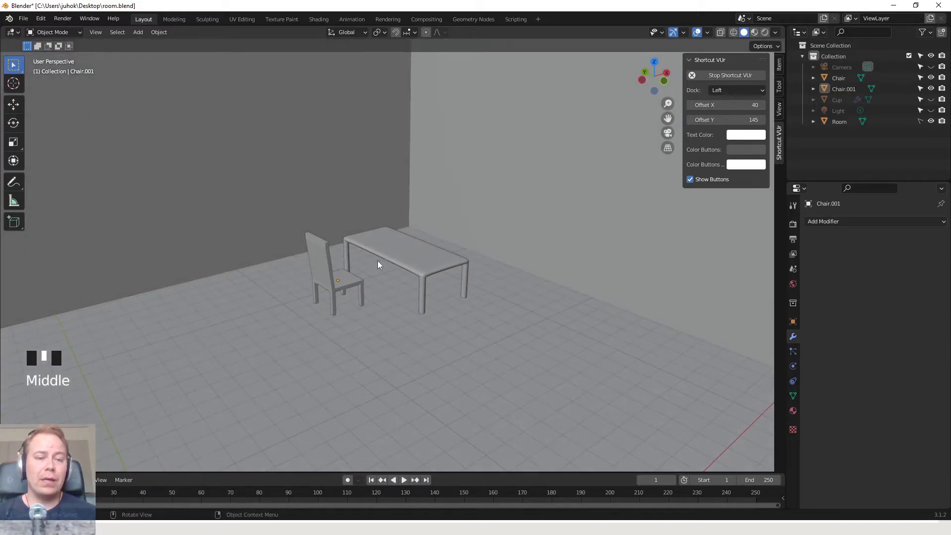
key(x)
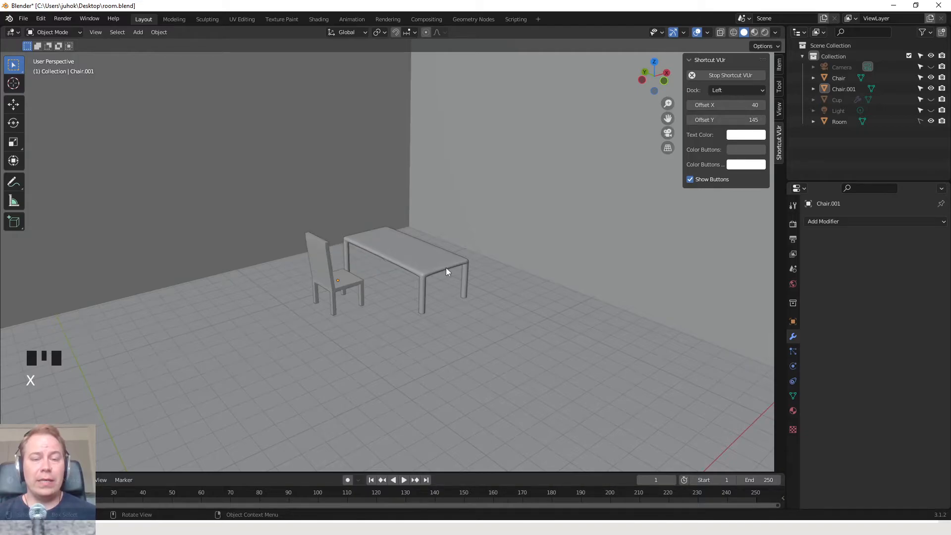
scroll(436, 265, down, 4)
scroll(424, 270, up, 7)
middle_drag(416, 272, 389, 255)
scroll(396, 260, up, 6)
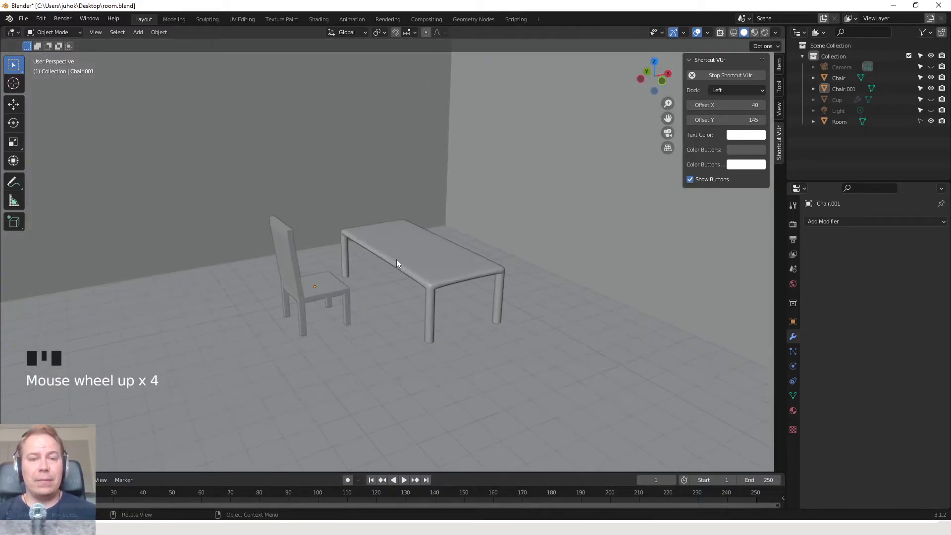
Step: Select the rounded table and the high-backed chair in turn and compare their shapes and proportions
click(435, 262)
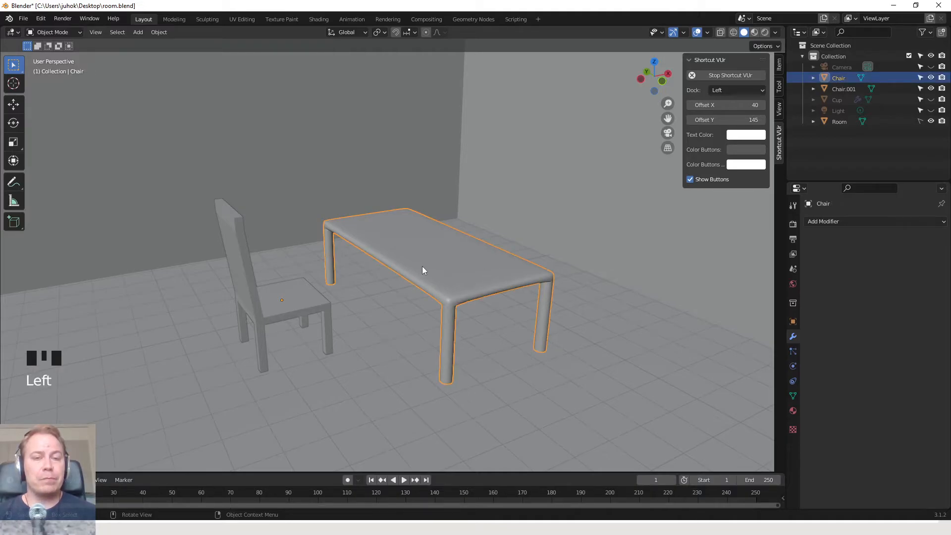
middle_drag(421, 267, 436, 256)
click(292, 317)
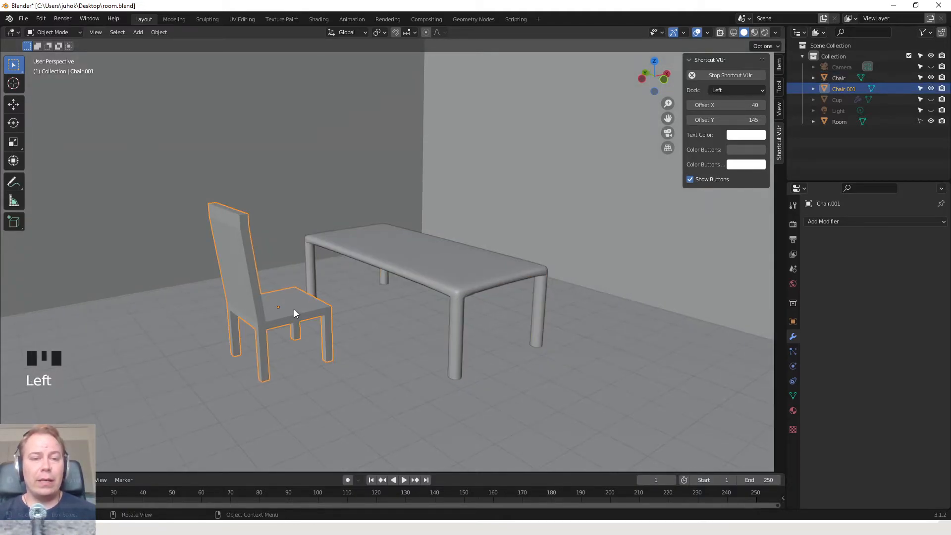
middle_drag(424, 291, 409, 290)
click(453, 280)
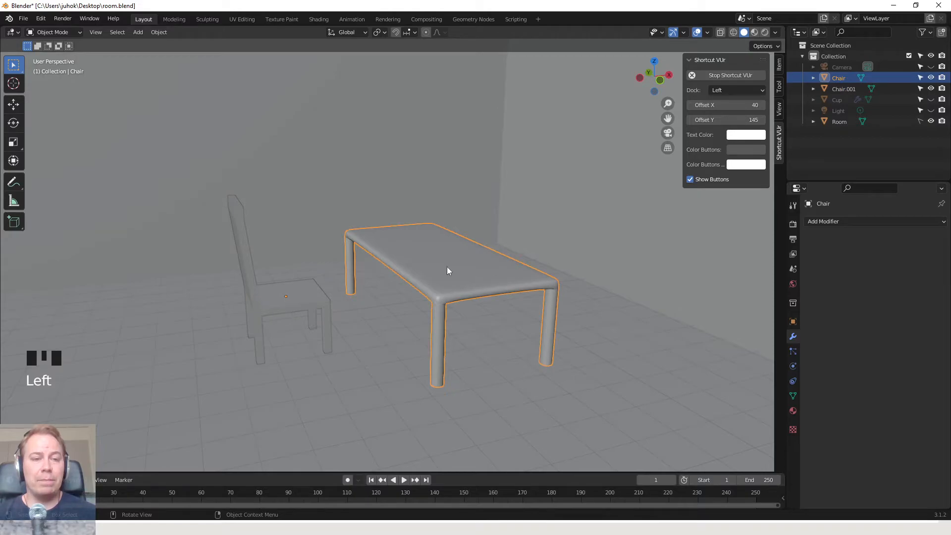
scroll(424, 261, down, 7)
scroll(411, 282, up, 8)
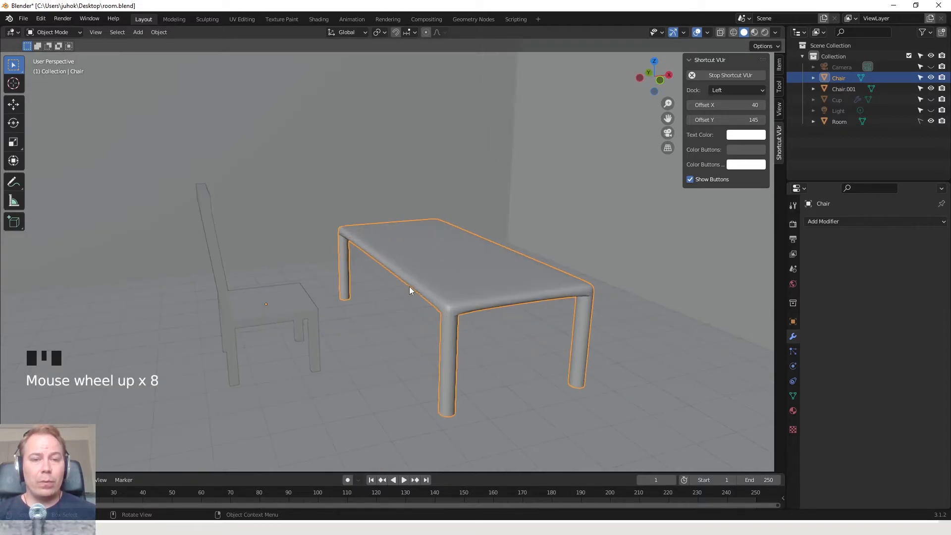
click(292, 313)
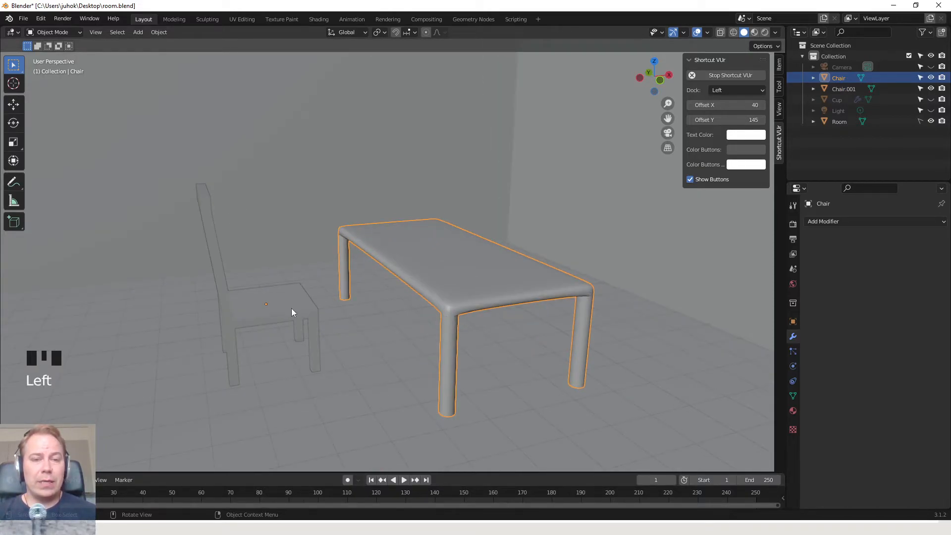
click(292, 313)
middle_drag(430, 276, 403, 285)
scroll(278, 267, down, 7)
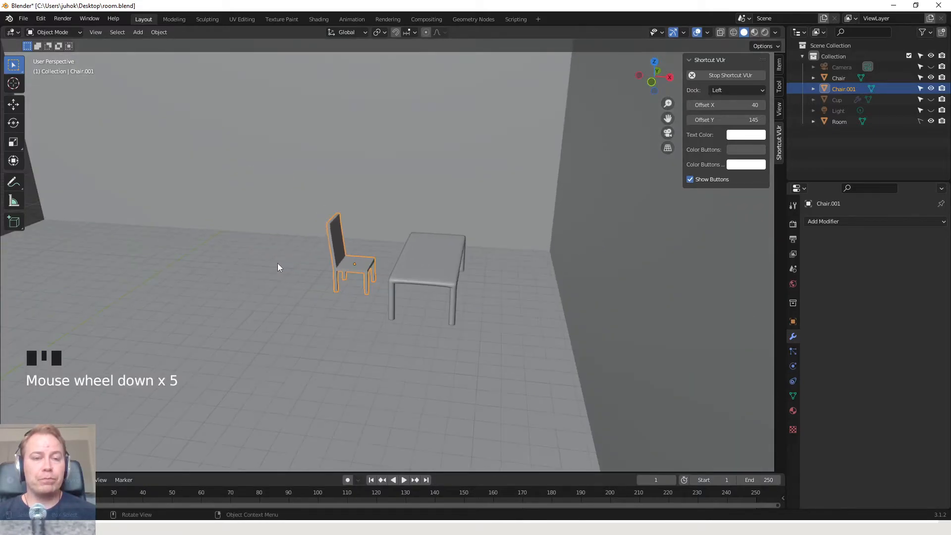
middle_drag(276, 269, 337, 275)
scroll(340, 277, up, 7)
click(406, 269)
click(339, 284)
click(307, 303)
middle_drag(427, 278, 411, 269)
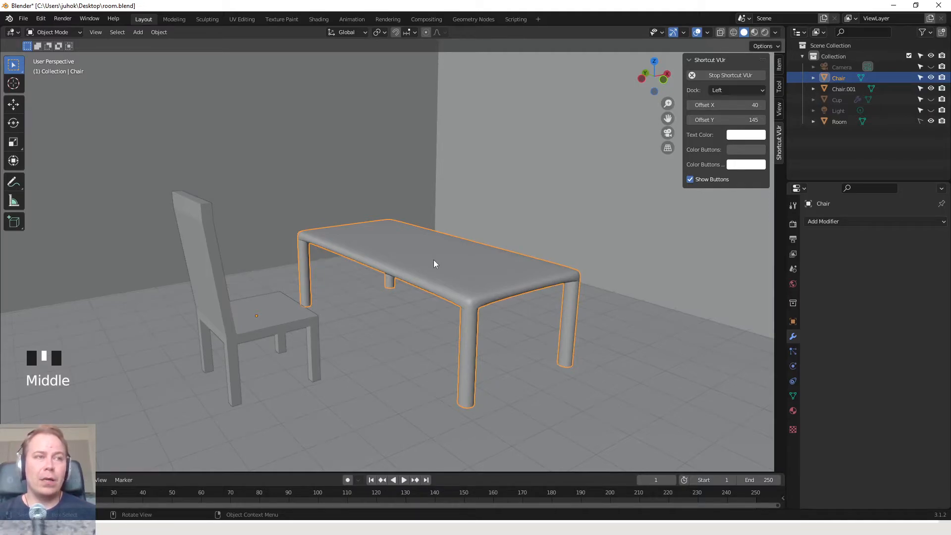
Step: Select the chair and the table alternately to check that they are separate objects
mouse_move(419, 245)
middle_down()
mouse_move(395, 249)
mouse_move(426, 259)
middle_up()
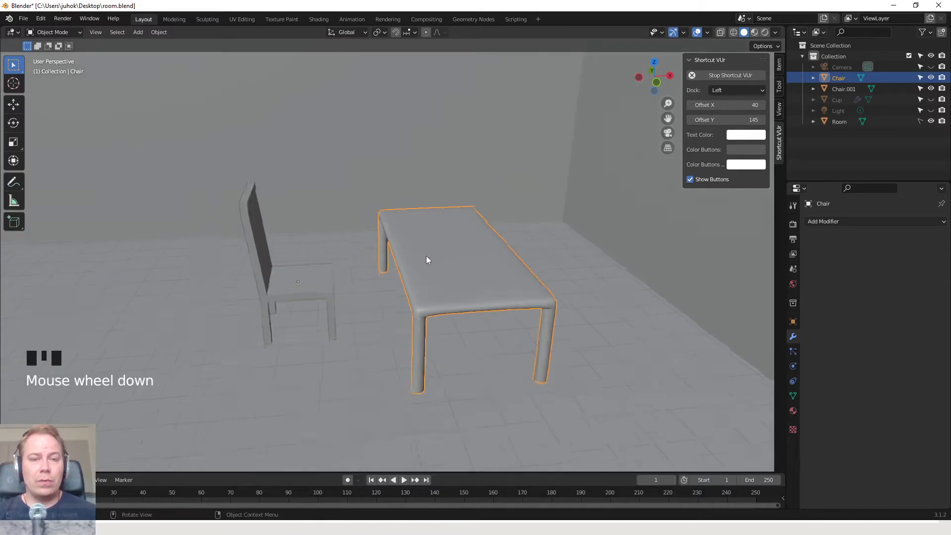
scroll(411, 260, up, 5)
click(286, 293)
click(386, 272)
click(317, 292)
click(441, 264)
click(301, 297)
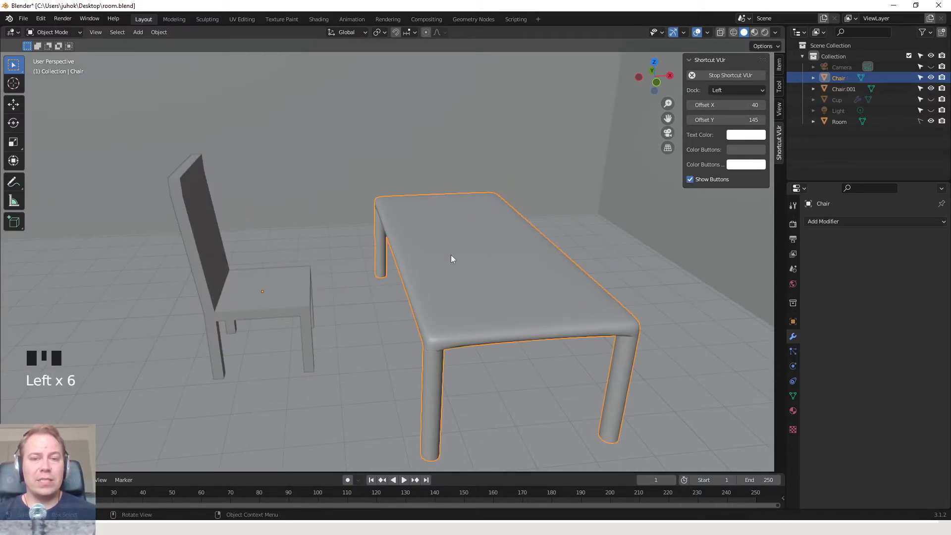
Step: Select the chair and table together, switch briefly into and out of Edit Mode, and select each one alone again
click(296, 291)
shift+click(461, 256)
click(294, 288)
click(419, 263)
click(299, 288)
shift+click(437, 260)
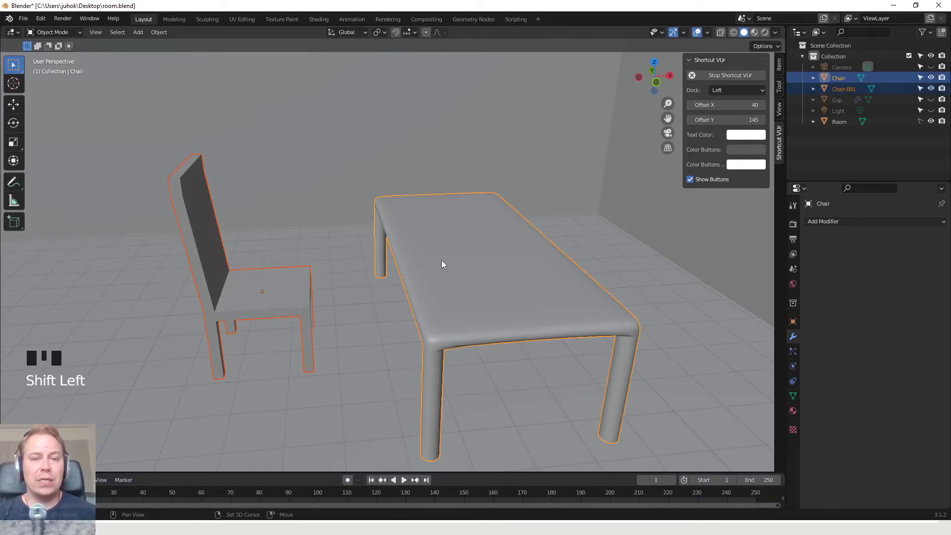
key(Tab)
key(Tab)
click(464, 262)
click(287, 277)
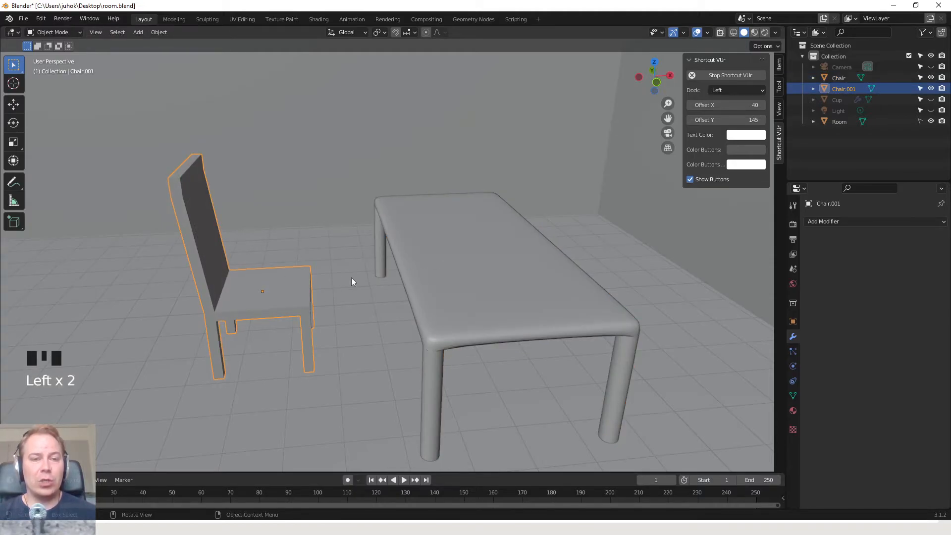
Step: Select the chair and the table together, with the table active, and join them into one object
shift+click(451, 271)
click(329, 278)
click(303, 293)
click(303, 293)
shift+click(440, 263)
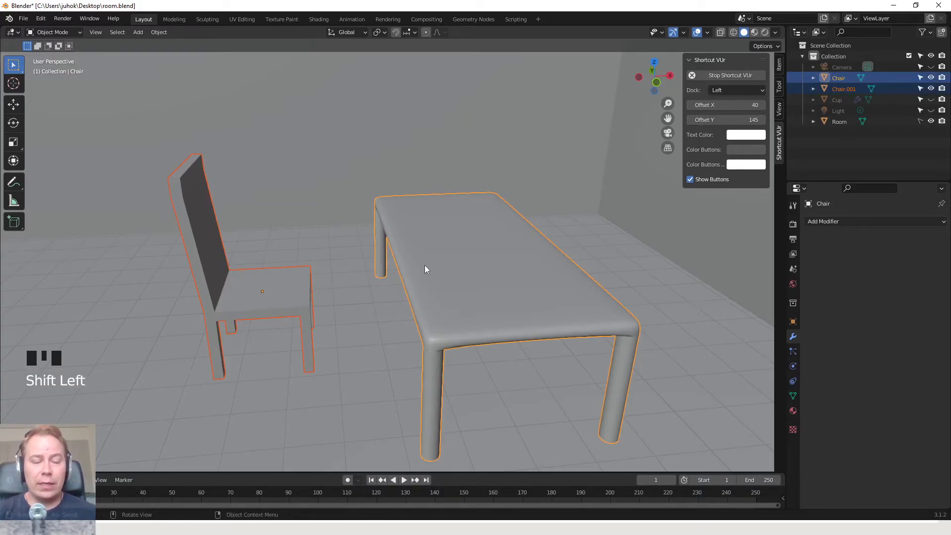
key(ctrl+j)
click(438, 251)
click(403, 190)
click(461, 265)
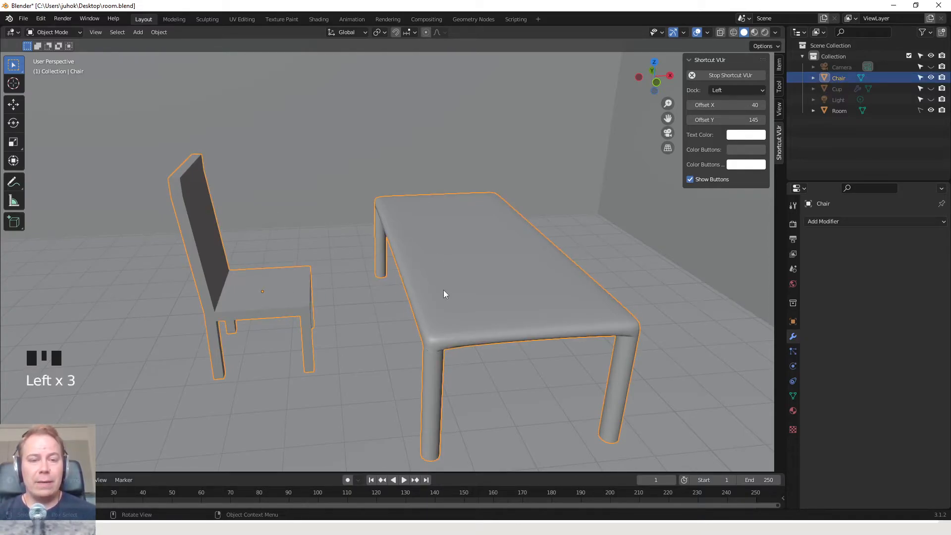
Step: Enter Edit Mode on the joined object, check that faces on both table and chair are selectable, and clear the selection
key(Tab)
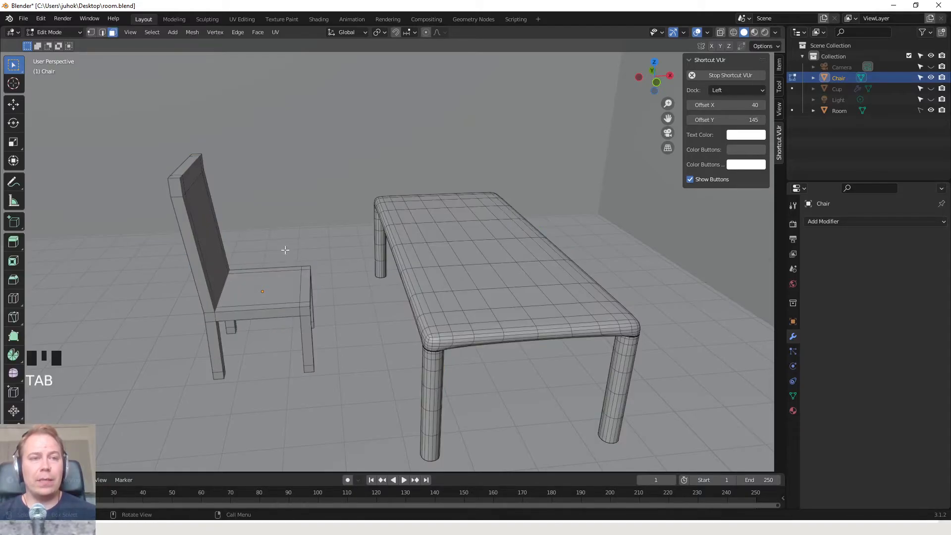
click(446, 253)
click(266, 275)
click(467, 253)
click(438, 207)
click(395, 235)
click(270, 276)
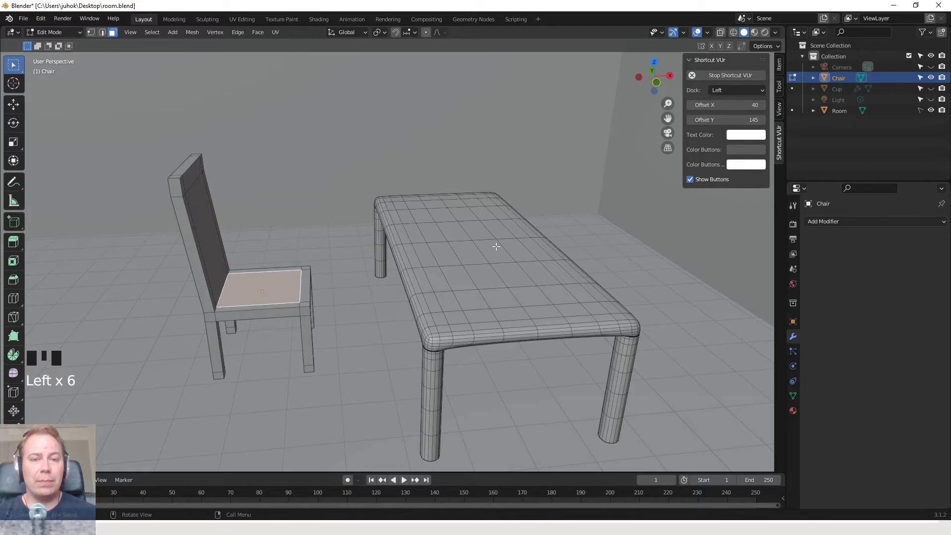
click(342, 200)
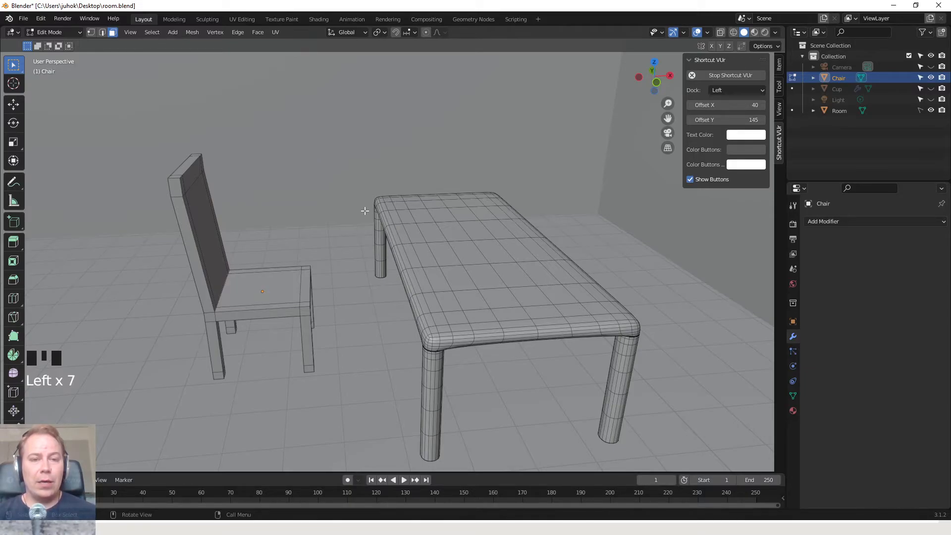
Step: Select the entire chair mesh from the front view in see-through wireframe shading and separate the selection into its own object
scroll(364, 210, down, 3)
middle_drag(350, 212, 365, 225)
scroll(353, 207, up, 4)
key(KP_7)
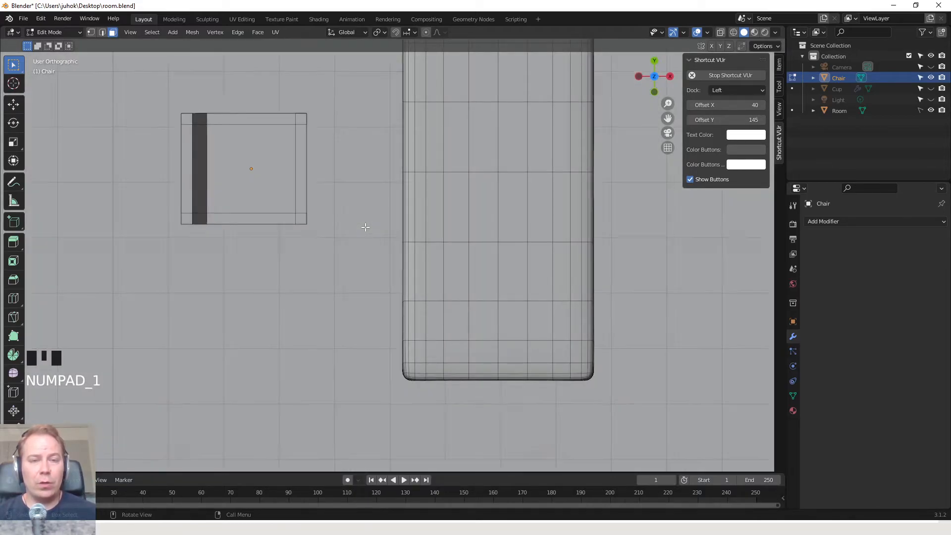
key(KP_1)
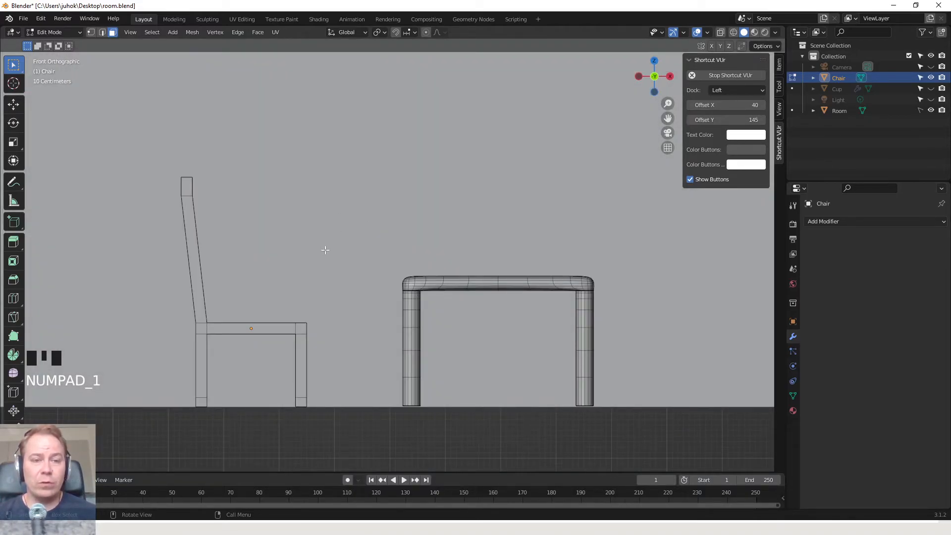
click(722, 35)
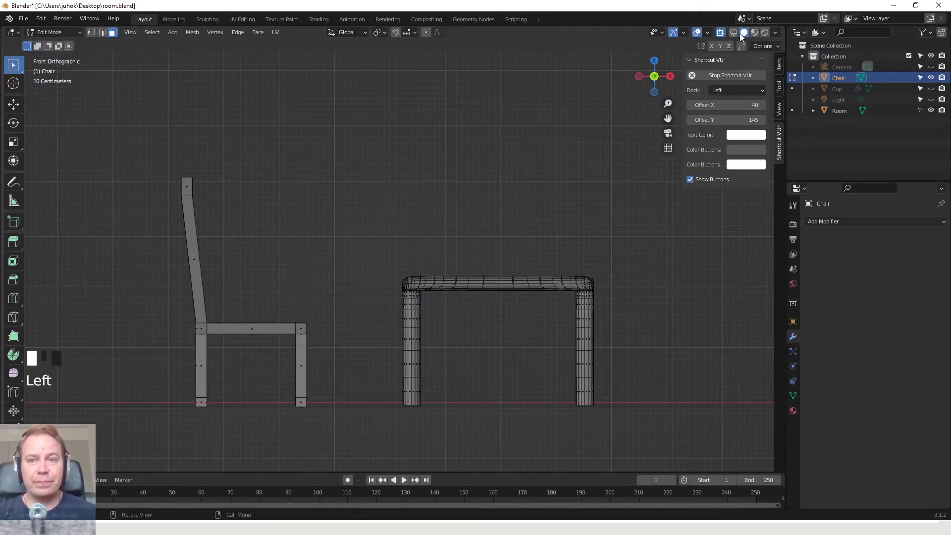
click(733, 33)
click(139, 149)
drag(140, 149, 344, 458)
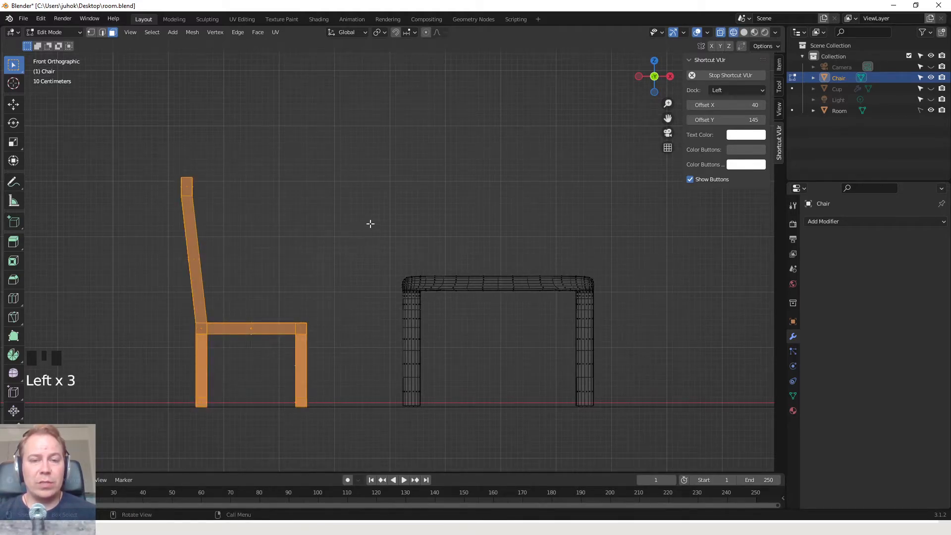
middle_drag(370, 223, 372, 249)
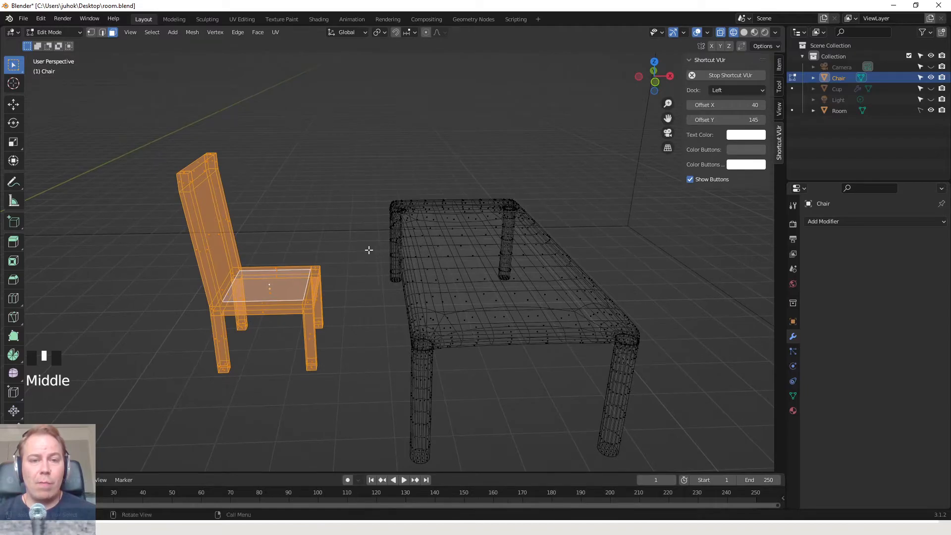
key(p)
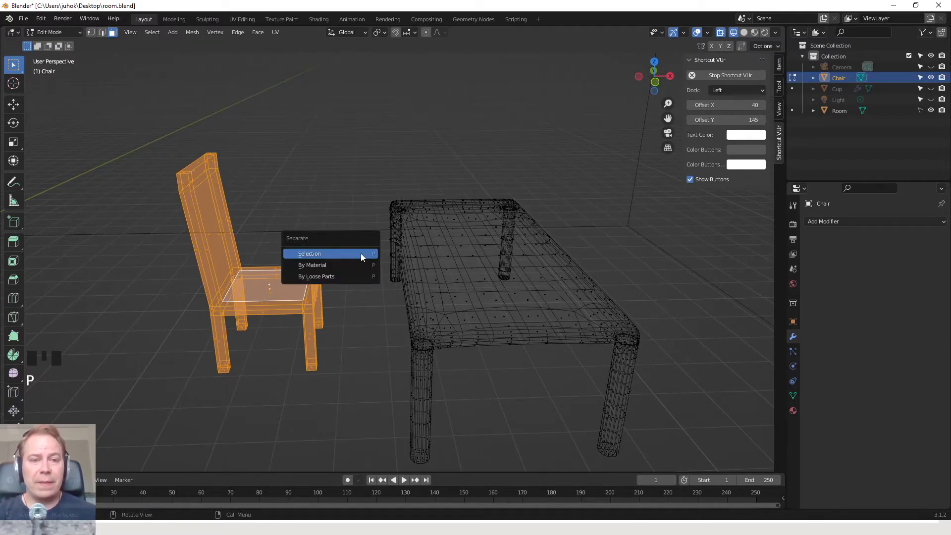
click(331, 255)
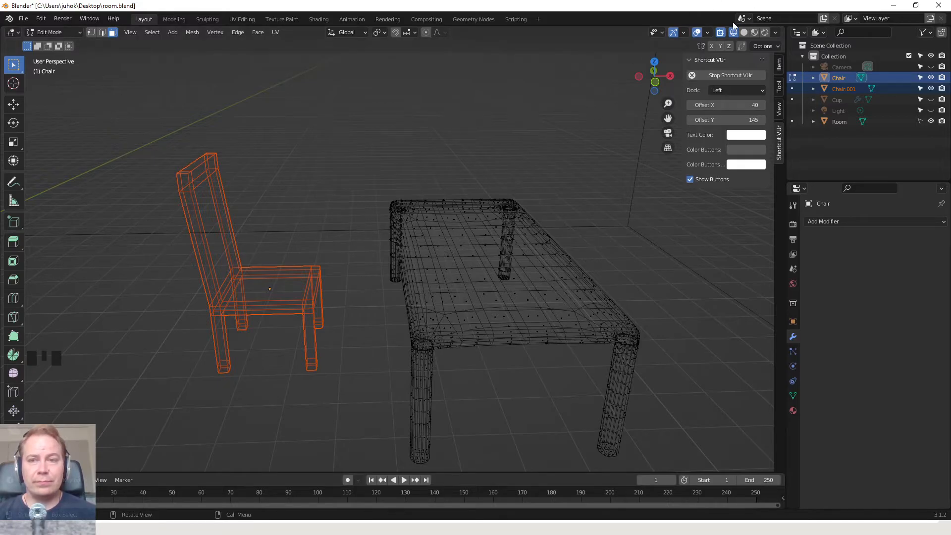
Step: Restore solid shading with X-ray off and return to Object Mode
click(721, 32)
click(743, 32)
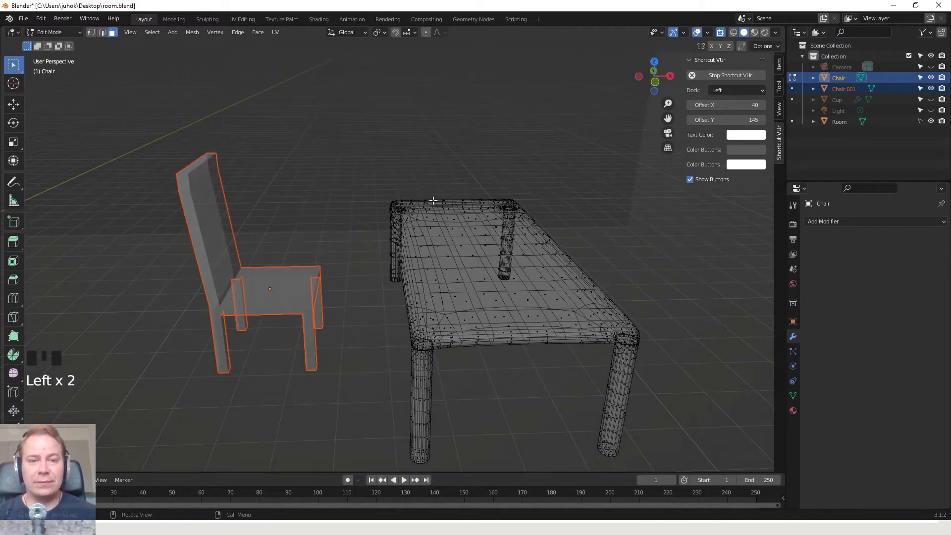
click(721, 32)
key(Tab)
Step: Select the table and the separated chair in turn to check that they are independent objects again
click(391, 194)
click(422, 222)
click(275, 298)
click(408, 281)
click(302, 296)
click(403, 268)
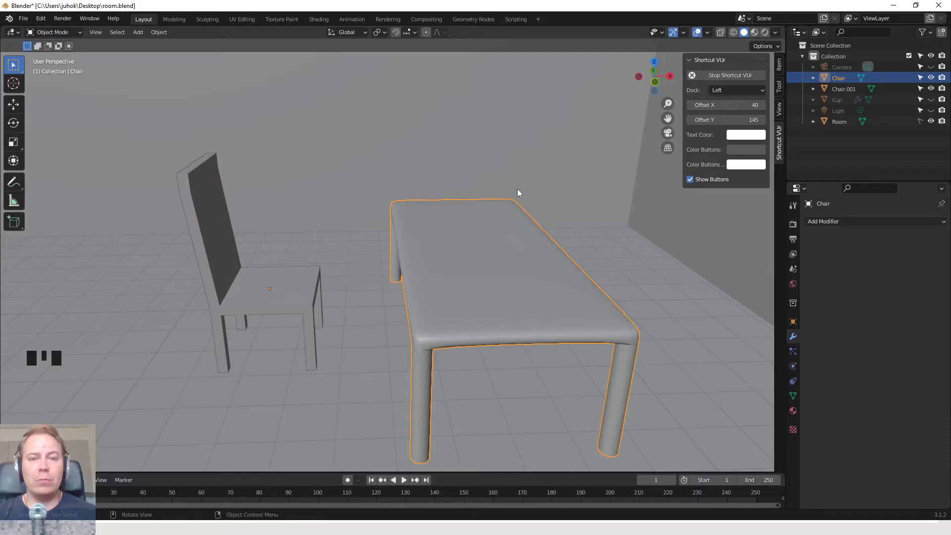
Step: Deselect the furniture and look over the table and chair within the room
scroll(345, 281, down, 5)
click(342, 278)
click(530, 261)
scroll(444, 220, up, 5)
click(440, 199)
scroll(407, 224, up, 2)
middle_drag(412, 214, 429, 225)
scroll(441, 229, down, 2)
middle_drag(471, 254, 469, 248)
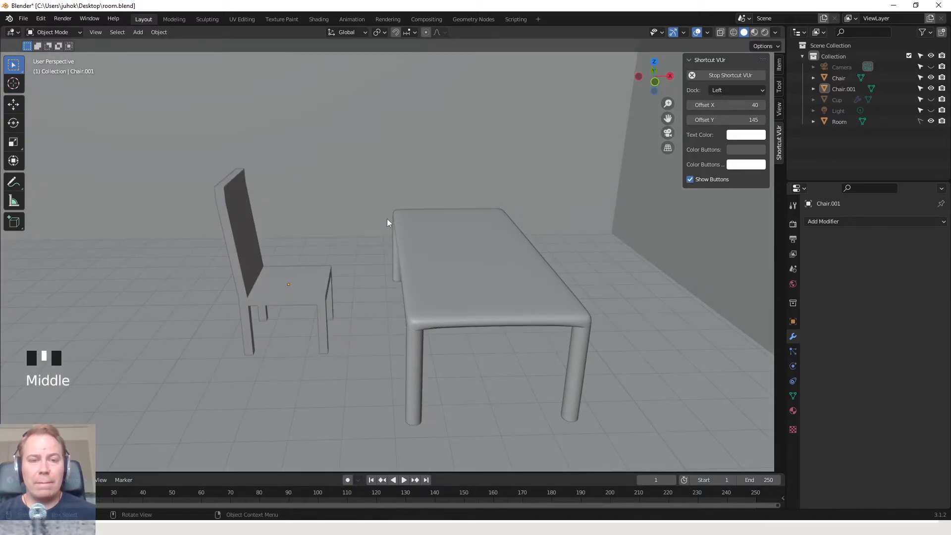
middle_drag(385, 221, 409, 228)
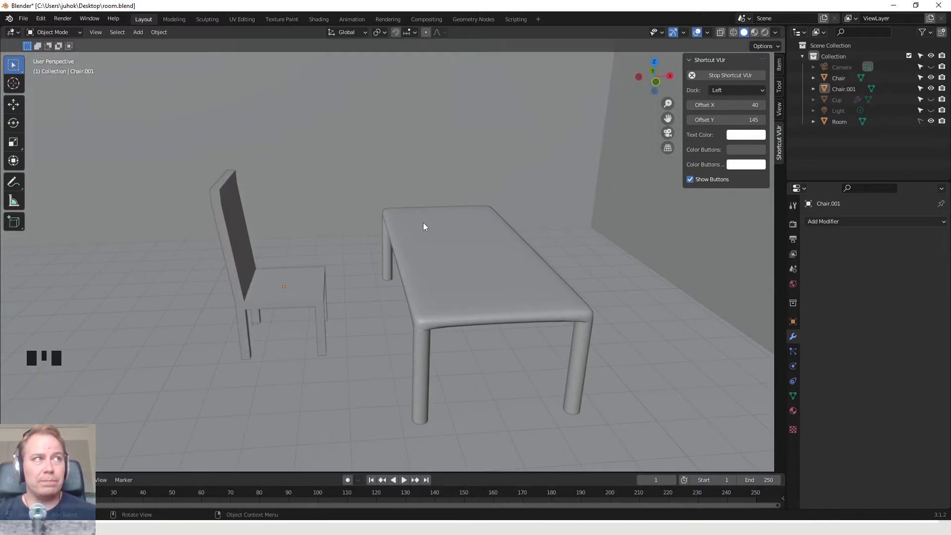
middle_drag(417, 222, 415, 227)
key(shift+a)
mouse_move(422, 229)
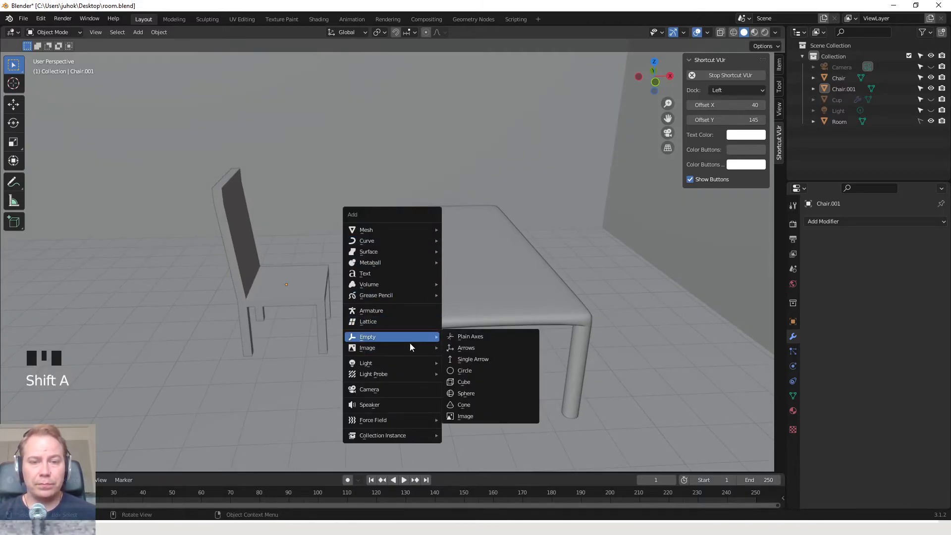
mouse_move(409, 346)
middle_drag(510, 225, 511, 233)
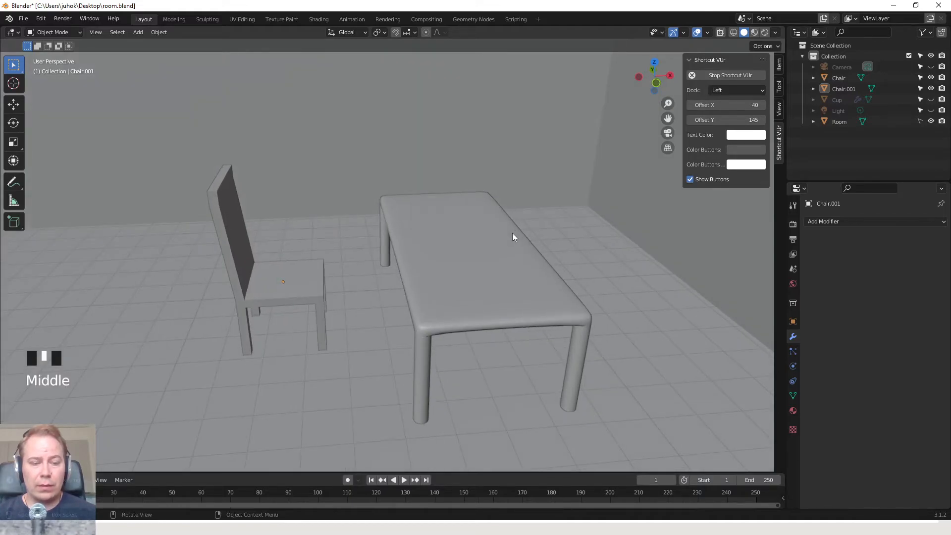
Step: Add Coffee_cup.jpg from the Desktop folder to the scene as a reference image
key(shift+a)
mouse_move(471, 348)
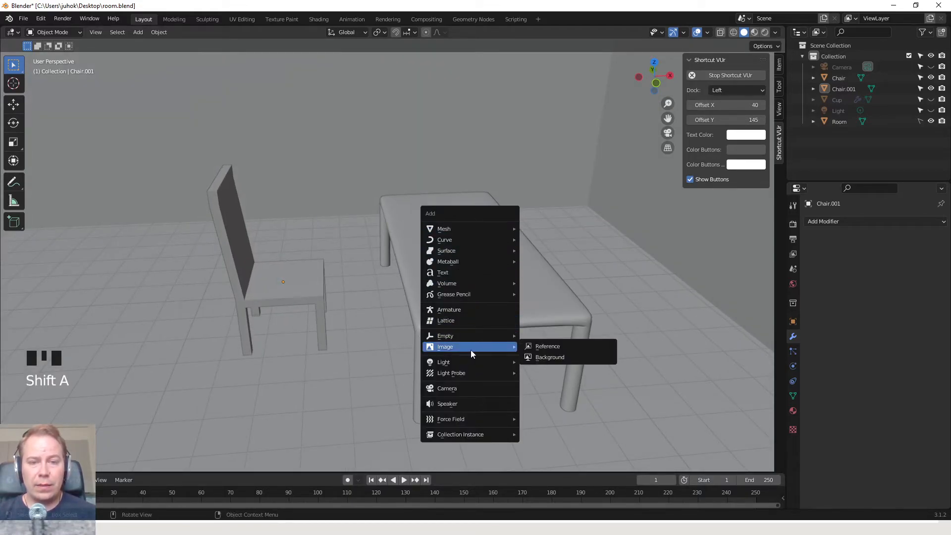
click(553, 348)
click(386, 238)
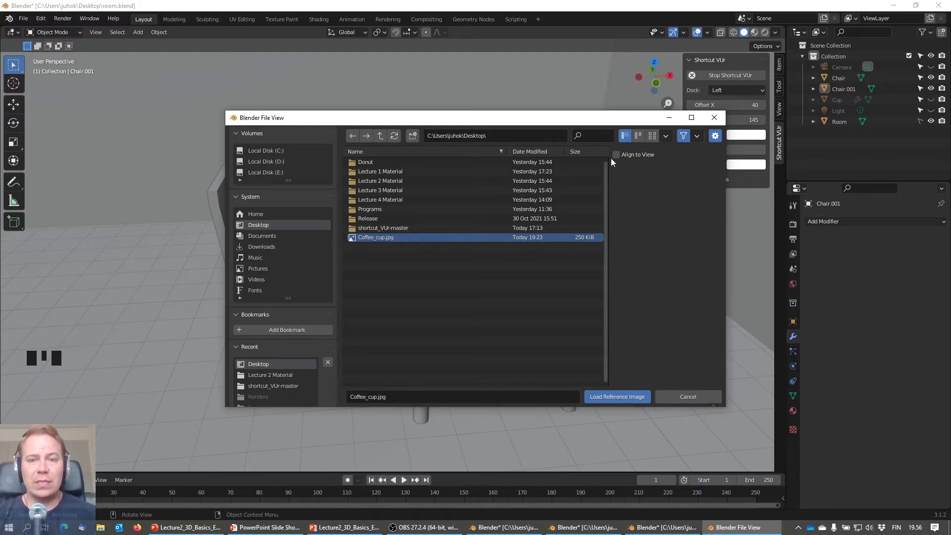
click(617, 396)
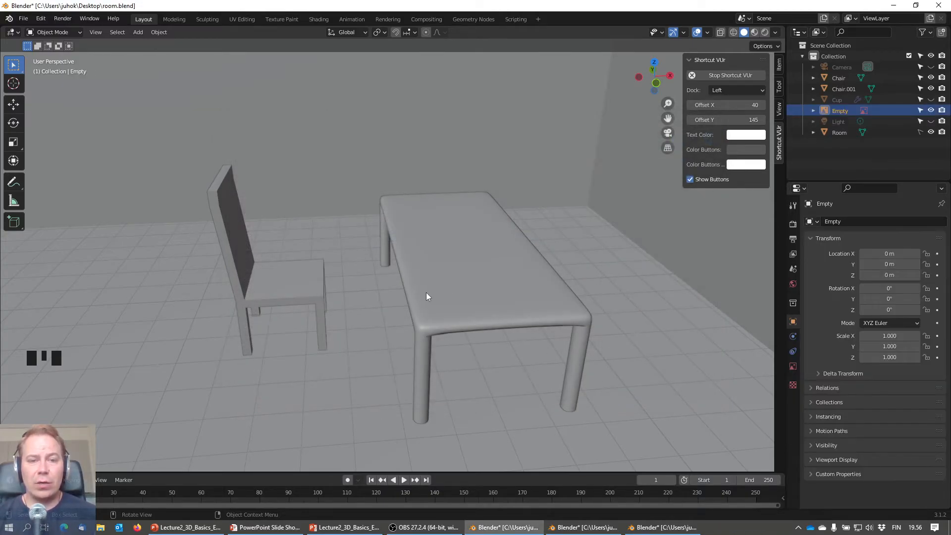
Step: Frame the coffee cup reference image in the view and isolate it in local view
scroll(426, 294, down, 2)
key(q)
click(399, 301)
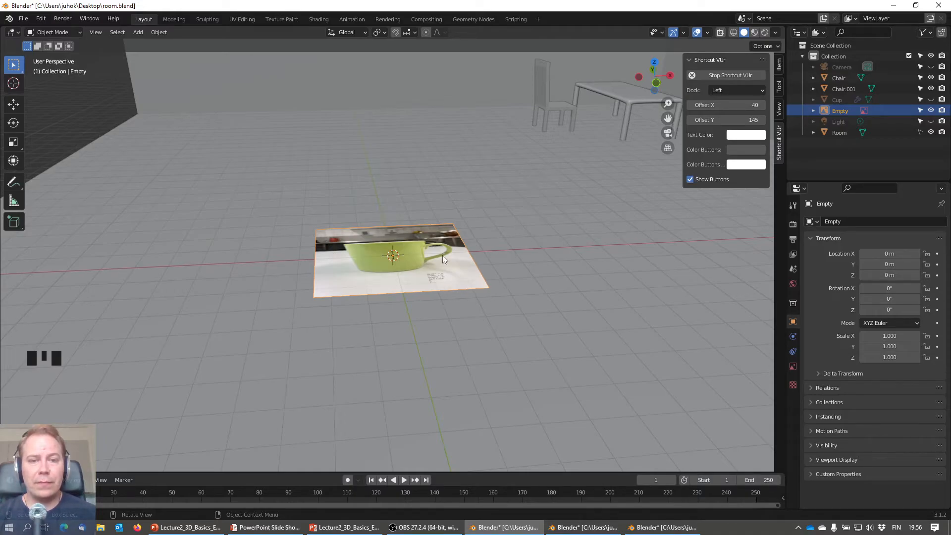
middle_drag(442, 255, 441, 267)
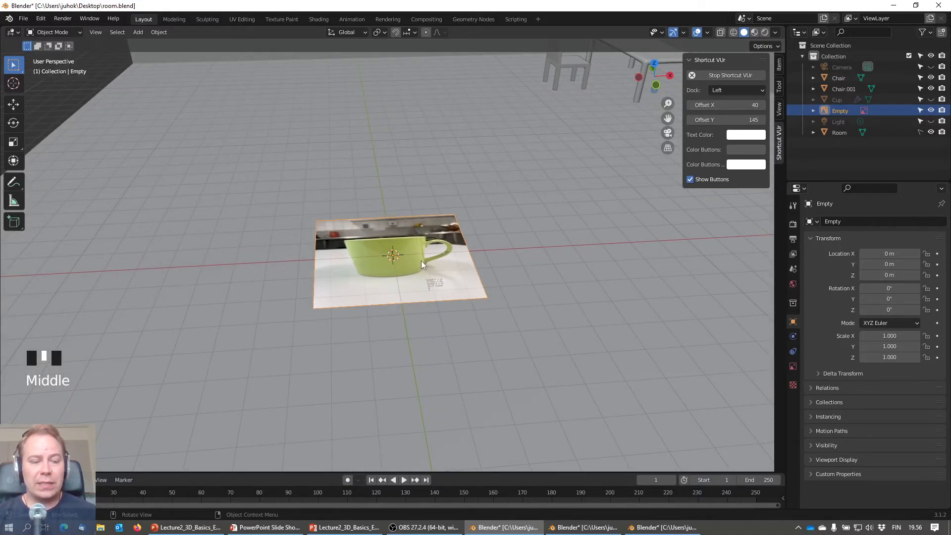
key(KP_Divide)
scroll(421, 253, up, 4)
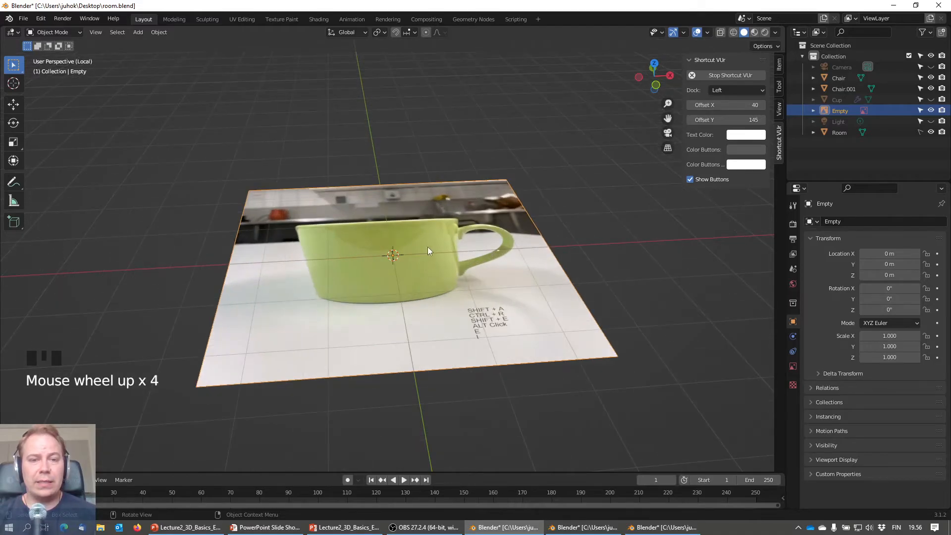
middle_drag(444, 240, 469, 265)
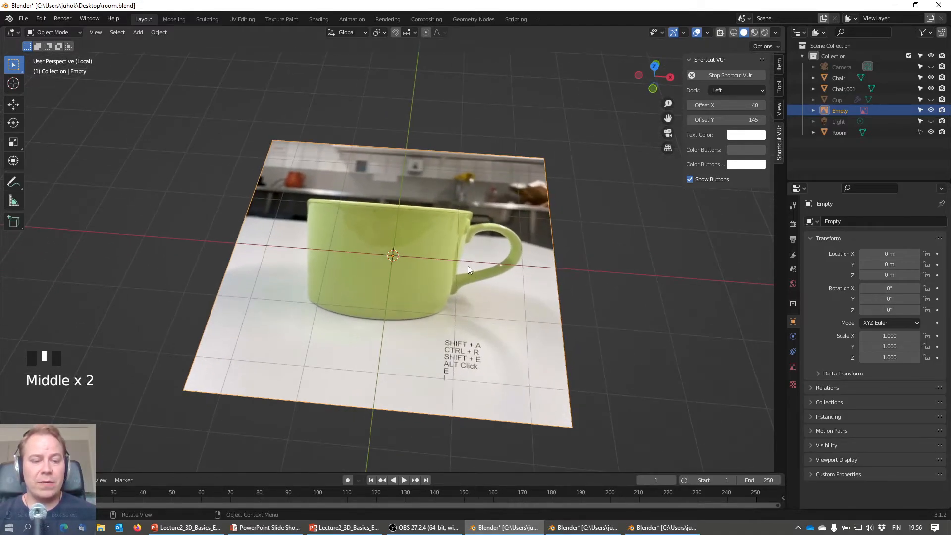
Step: Rotate the reference image 90° about the global X axis to stand it upright, and show it in the front view
key(KP_1)
middle_drag(448, 327, 442, 275)
key(KP_1)
scroll(415, 272, down, 4)
click(447, 236)
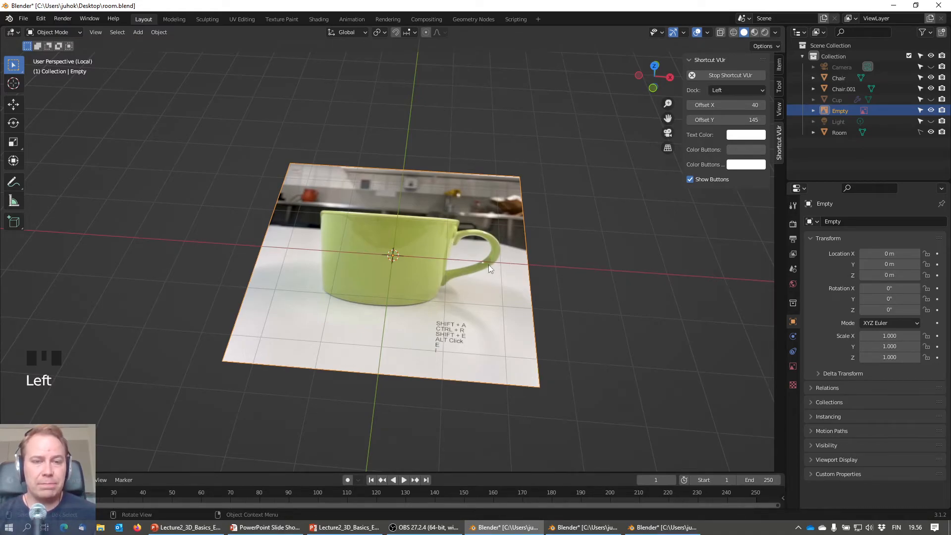
middle_drag(488, 264, 485, 260)
click(442, 240)
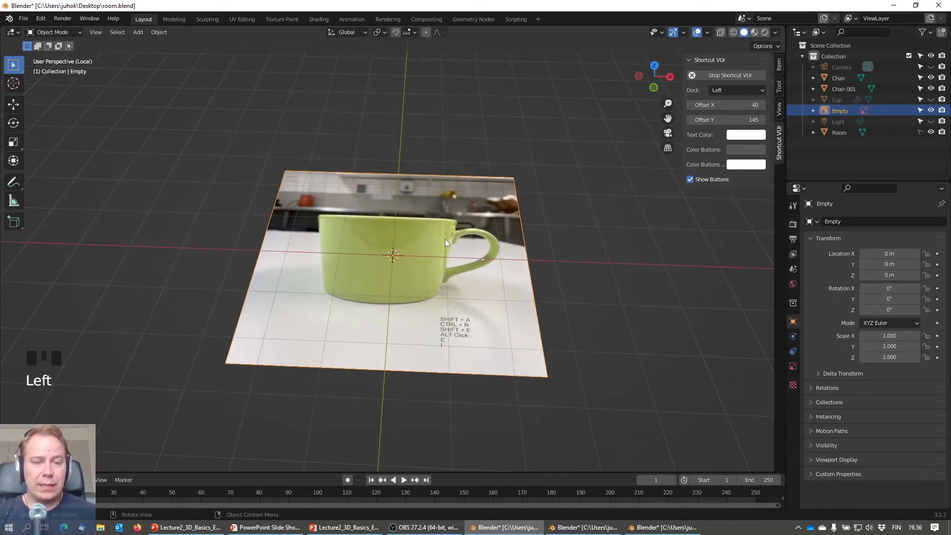
key(r)
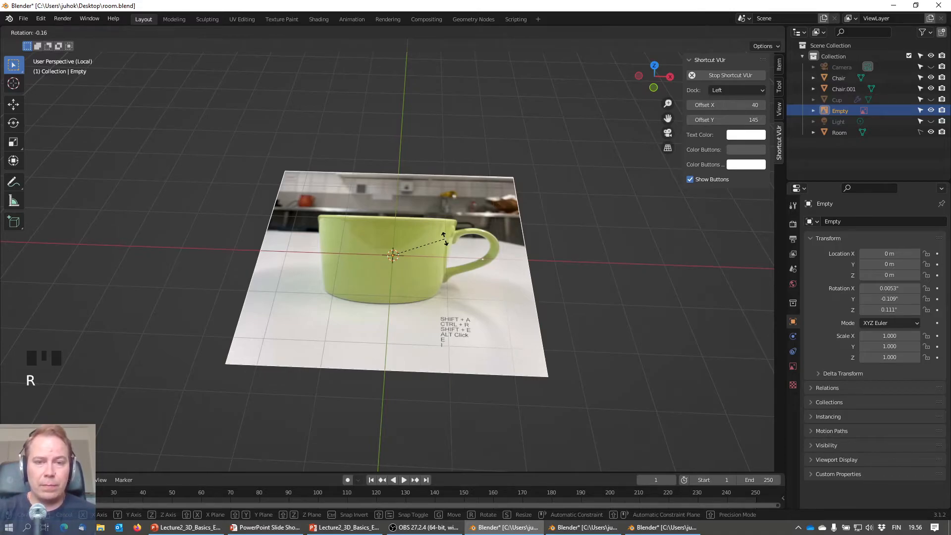
text(x90)
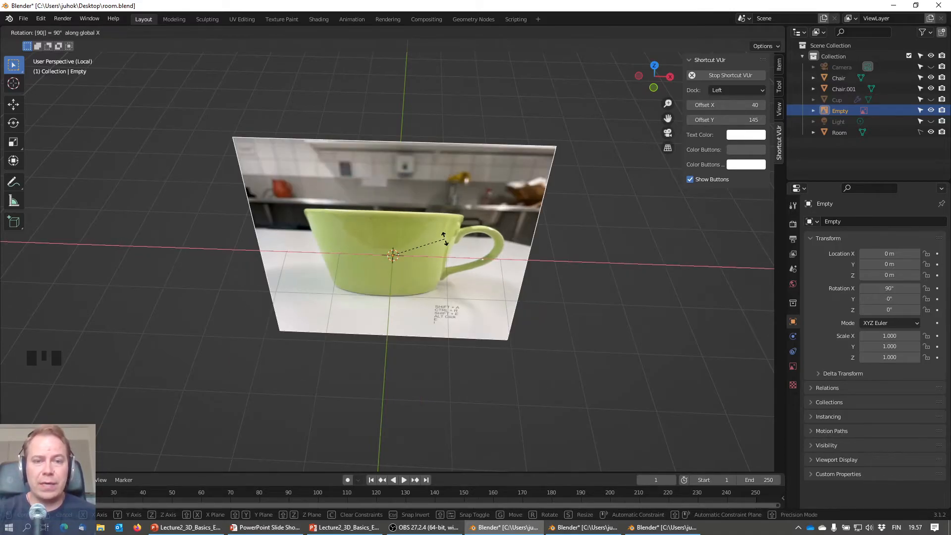
key(Return)
key(KP_1)
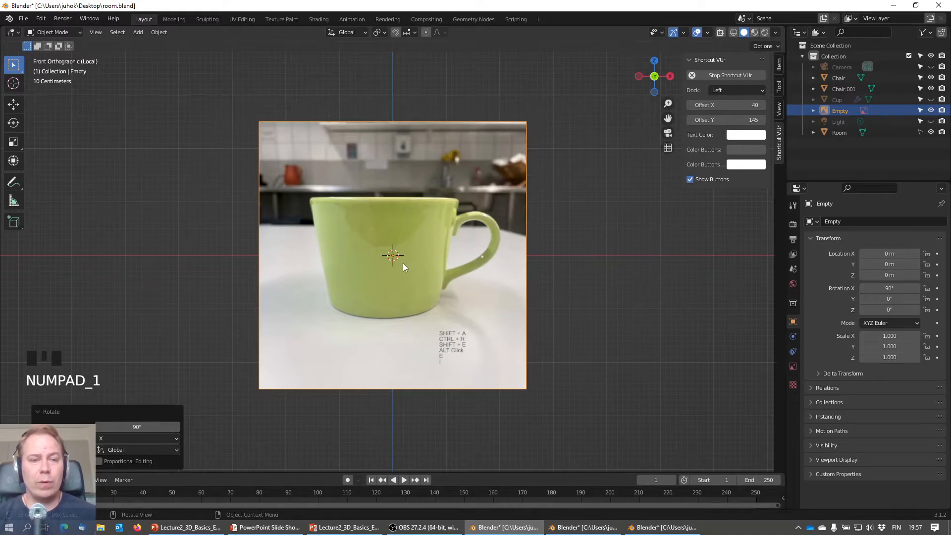
scroll(312, 279, up, 4)
scroll(307, 260, down, 3)
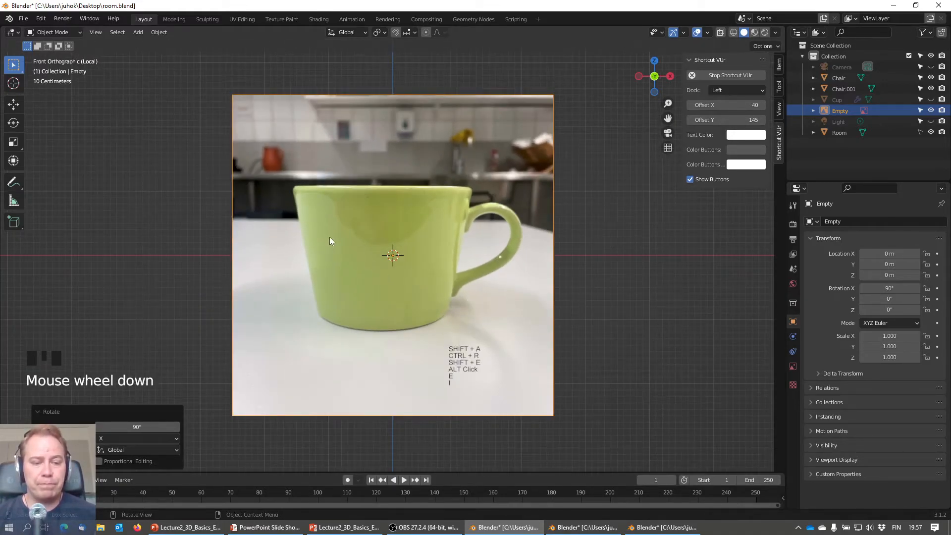
Step: Add a cylinder mesh with the default 32 vertices, 1 m radius and 2 m depth in front of the cup reference
key(shift+a)
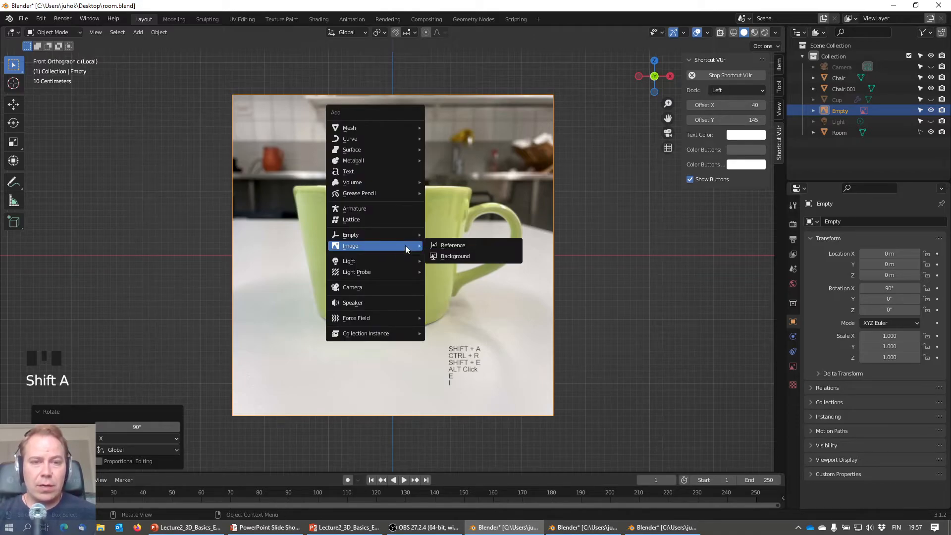
mouse_move(378, 130)
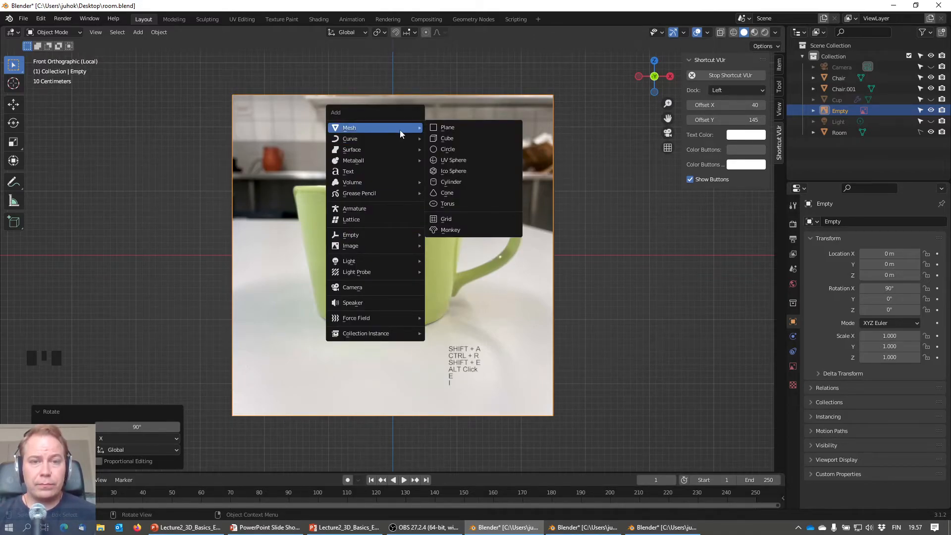
click(463, 182)
scroll(436, 253, up, 2)
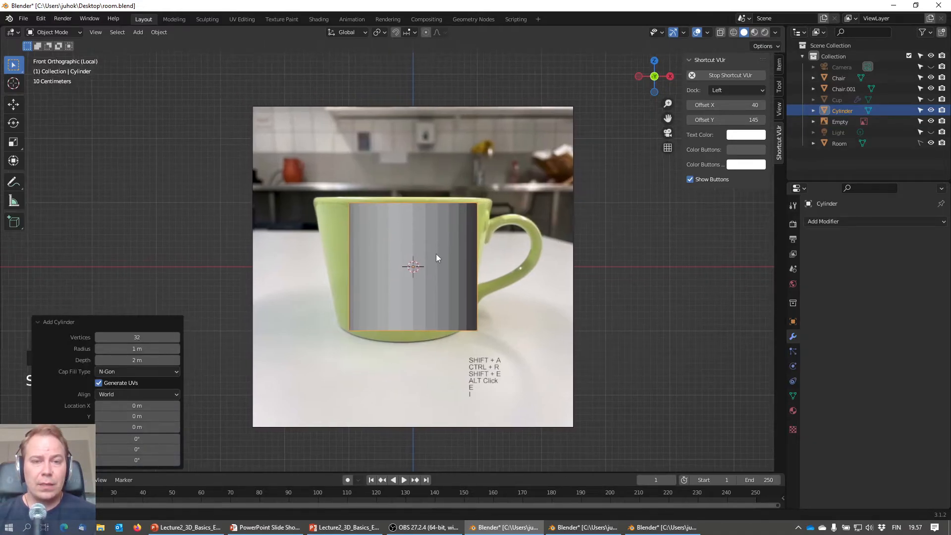
shift+middle_drag(474, 259, 468, 262)
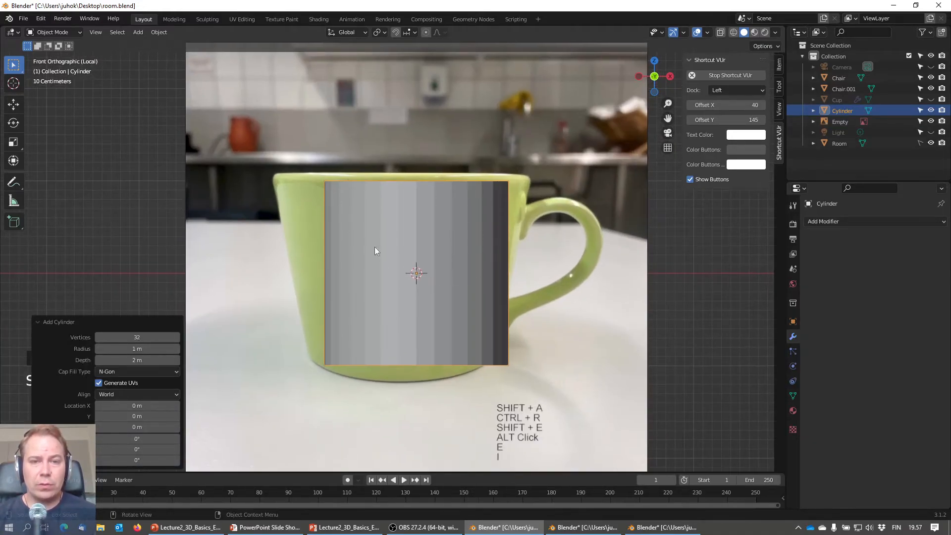
Step: Move the cylinder about -0.16 m along X and 0.08 m along Z so its top meets the cup's rim, and deselect it
key(g)
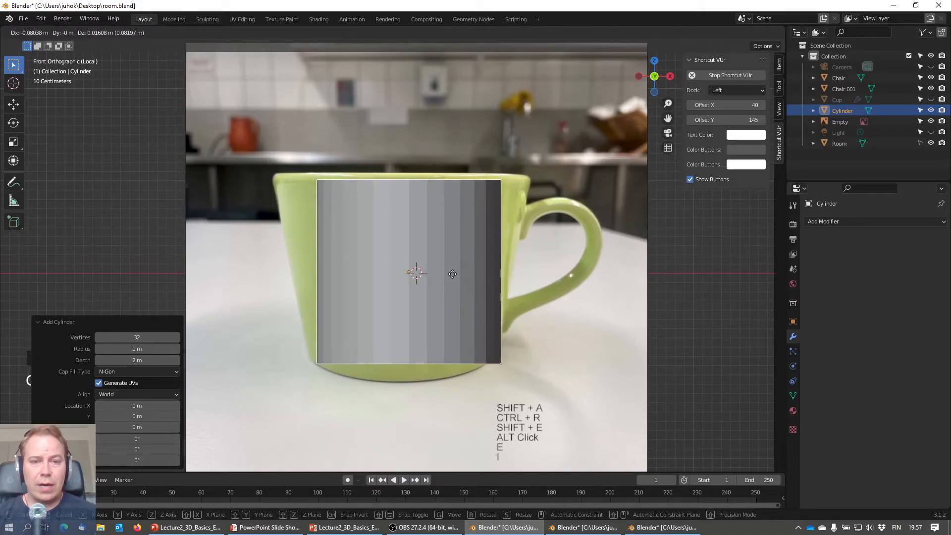
right_click(454, 278)
key(g)
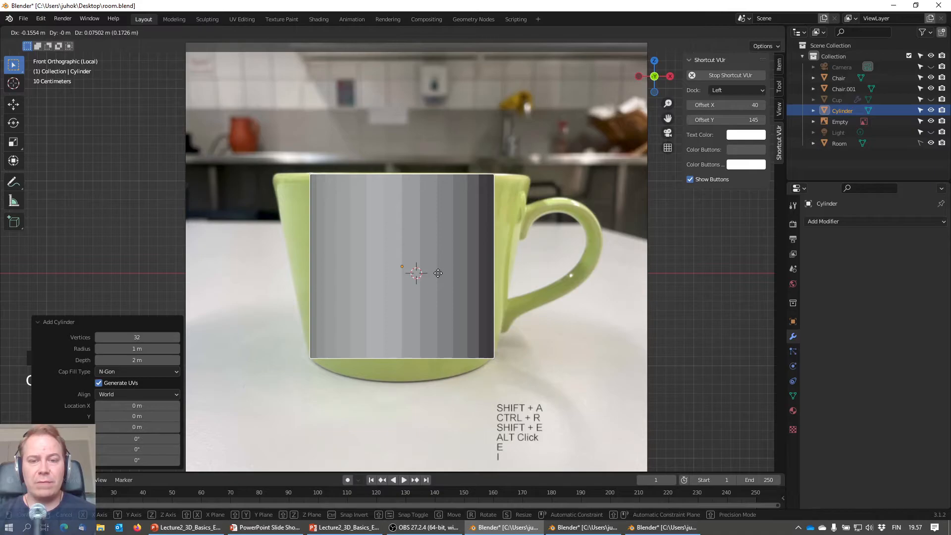
click(438, 273)
click(704, 296)
click(391, 223)
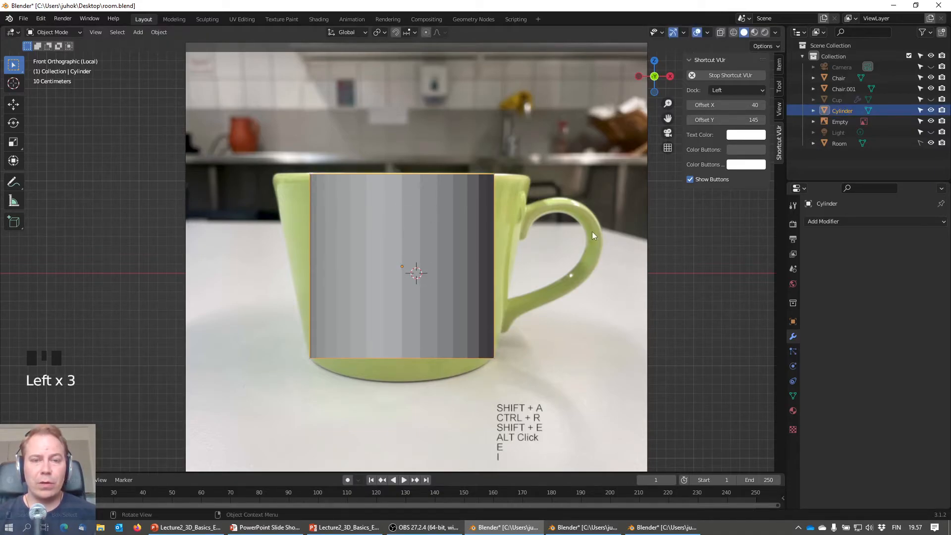
shift+middle_drag(386, 210, 397, 228)
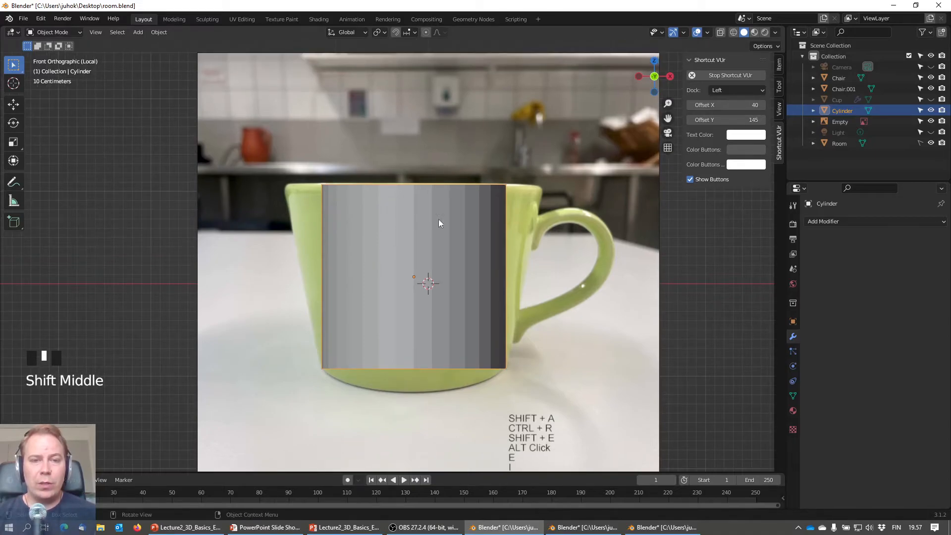
click(704, 242)
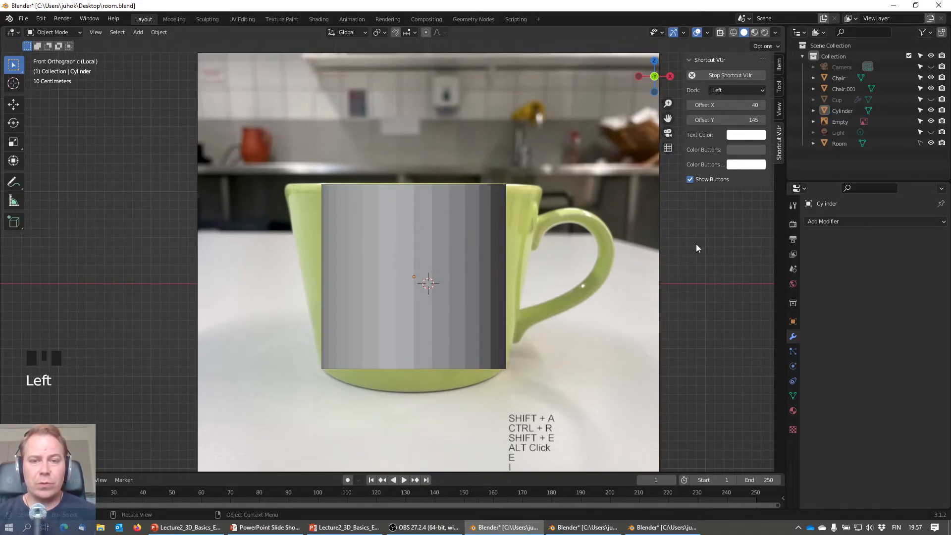
scroll(423, 227, up, 1)
scroll(418, 238, down, 1)
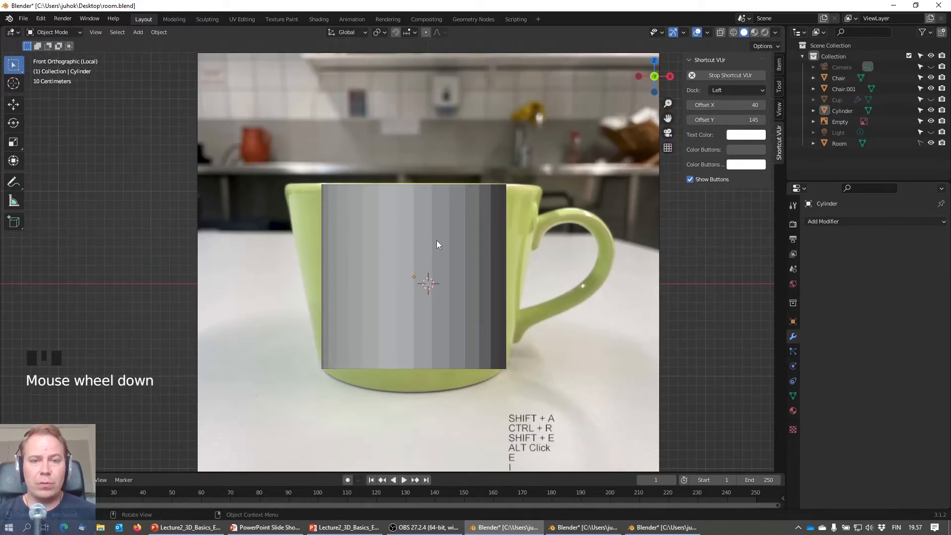
Step: Put the cylinder in Edit Mode and turn on X-ray so the cup reference shows through the mesh
key(Tab)
click(707, 279)
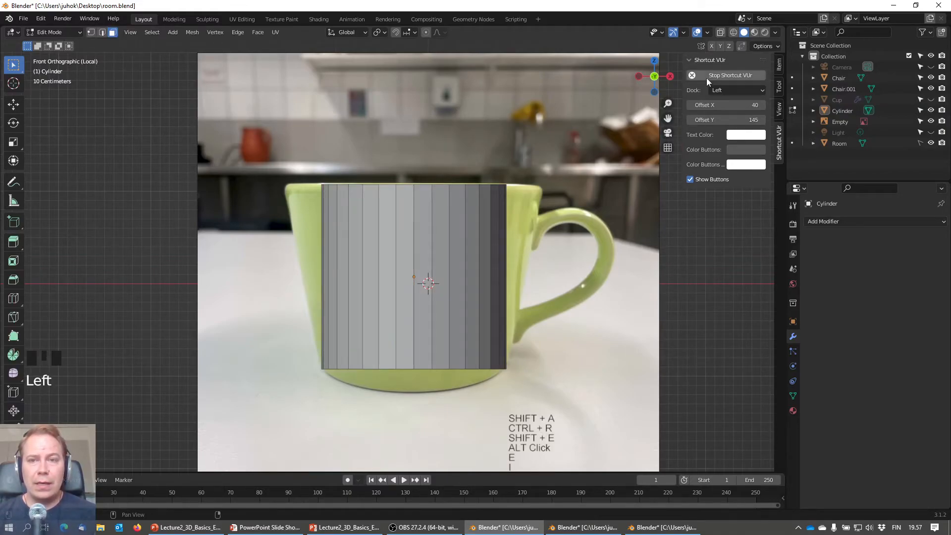
click(721, 34)
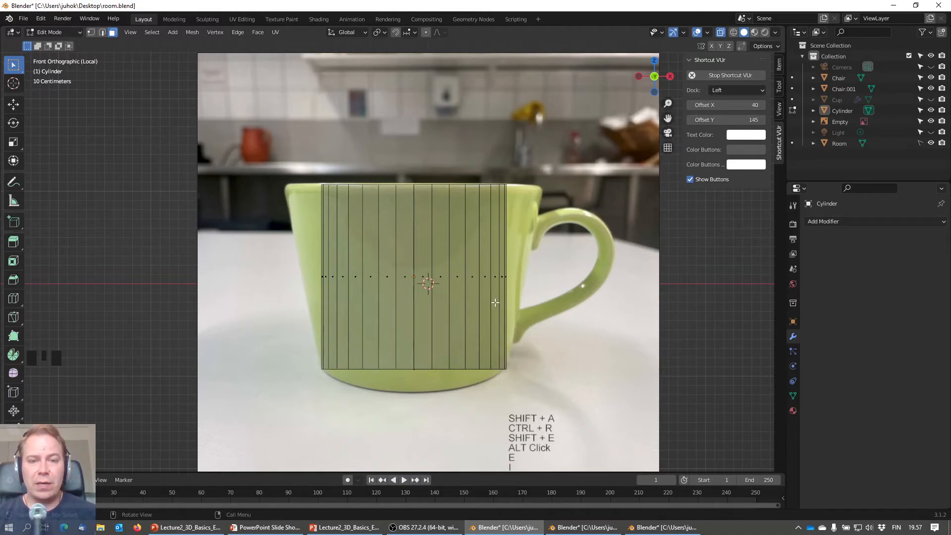
key(Tab)
key(Tab)
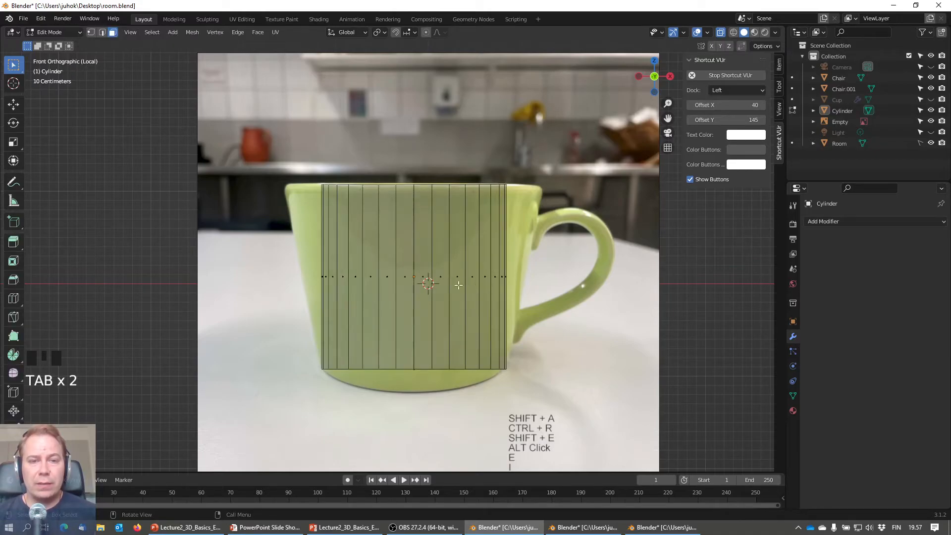
scroll(387, 253, down, 1)
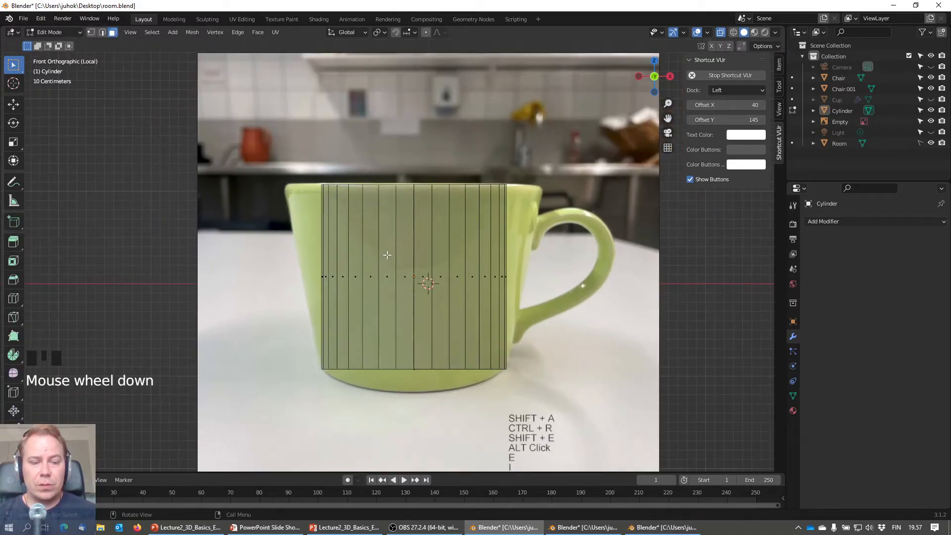
Step: Scale the whole cylinder mesh by about 1.383 in X and Y only to match the rim's width, and deselect everything
key(a)
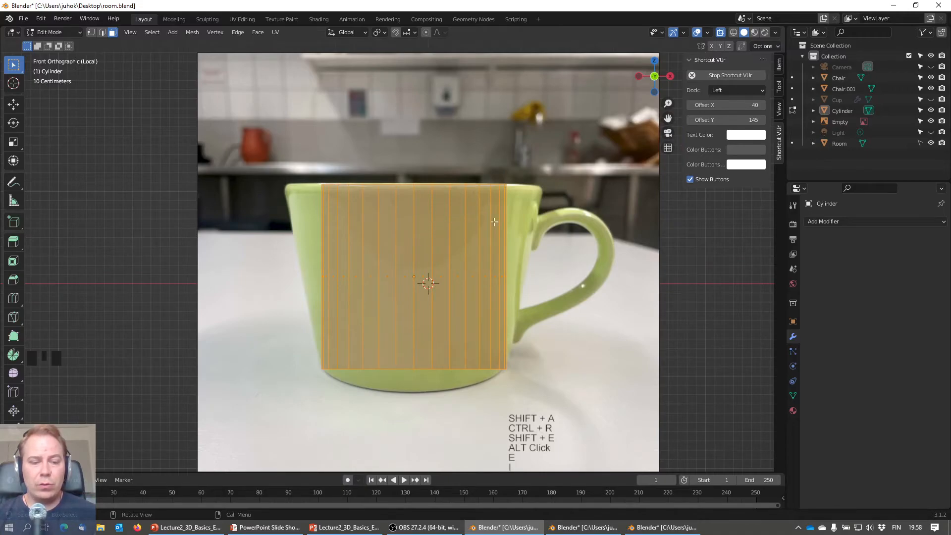
key(s)
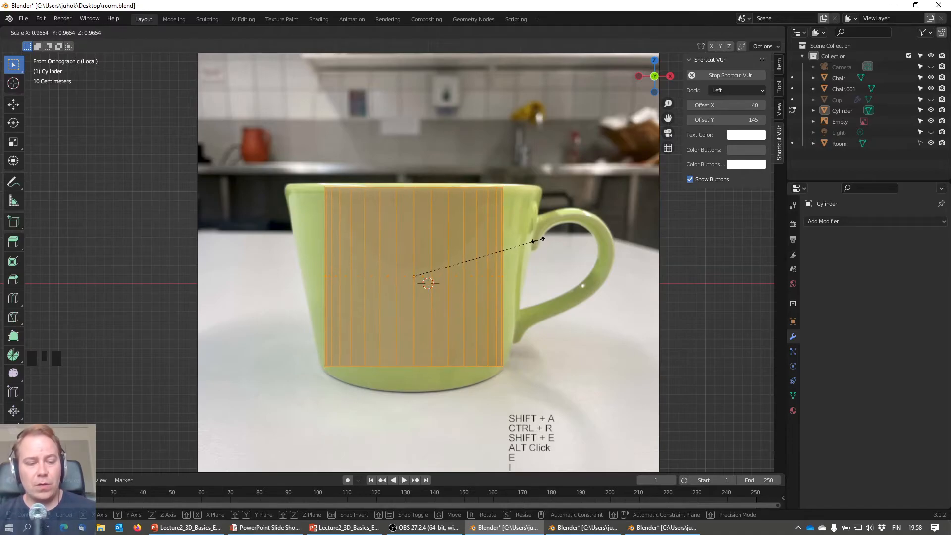
key(shift+z)
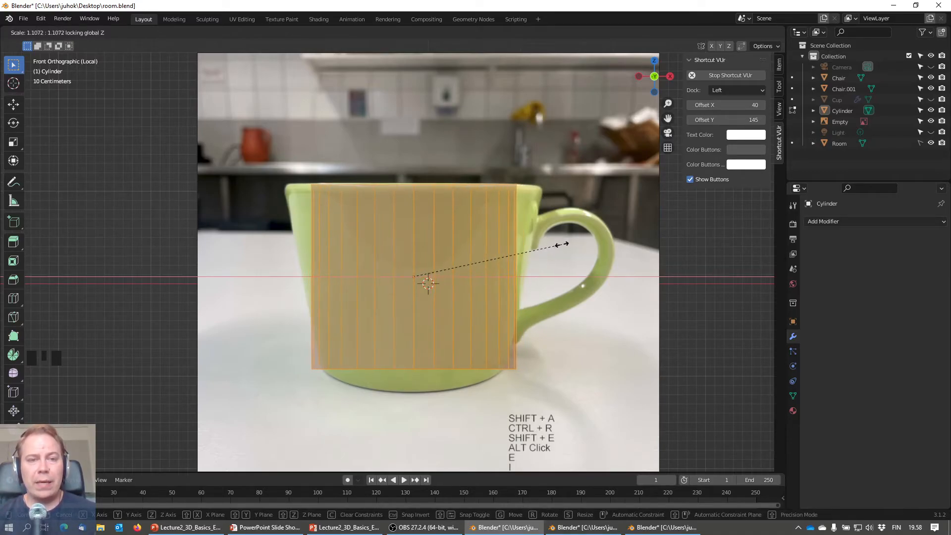
click(601, 252)
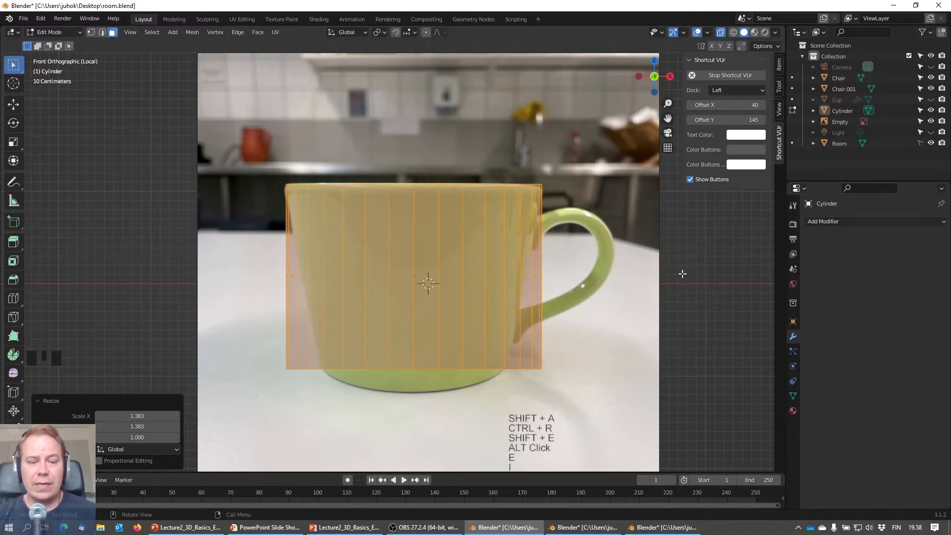
key(a)
key(a)
key(a)
key(a)
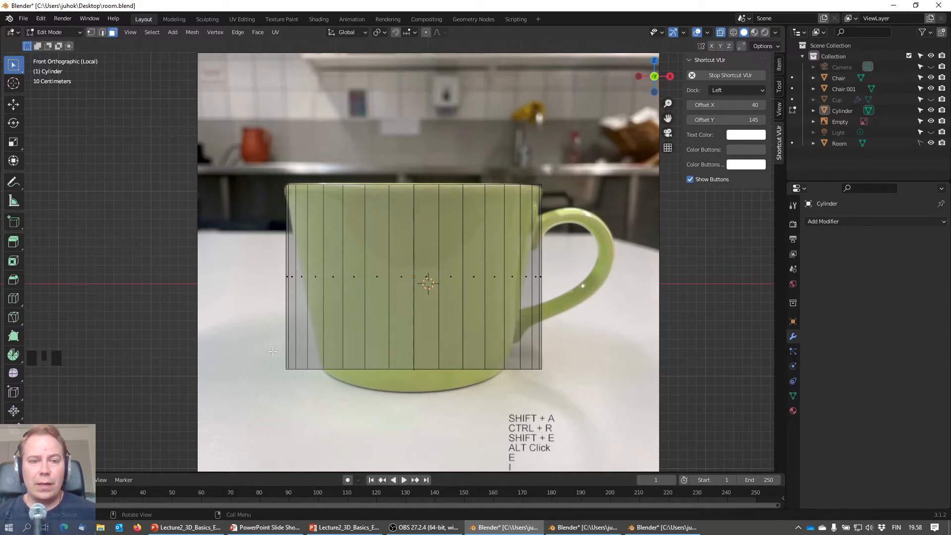
Step: Select all the bottom vertices of the cylinder and scale them to about 0.72 to match the cup's narrower base
click(91, 32)
drag(251, 343, 605, 399)
middle_drag(600, 369, 520, 349)
key(KP_1)
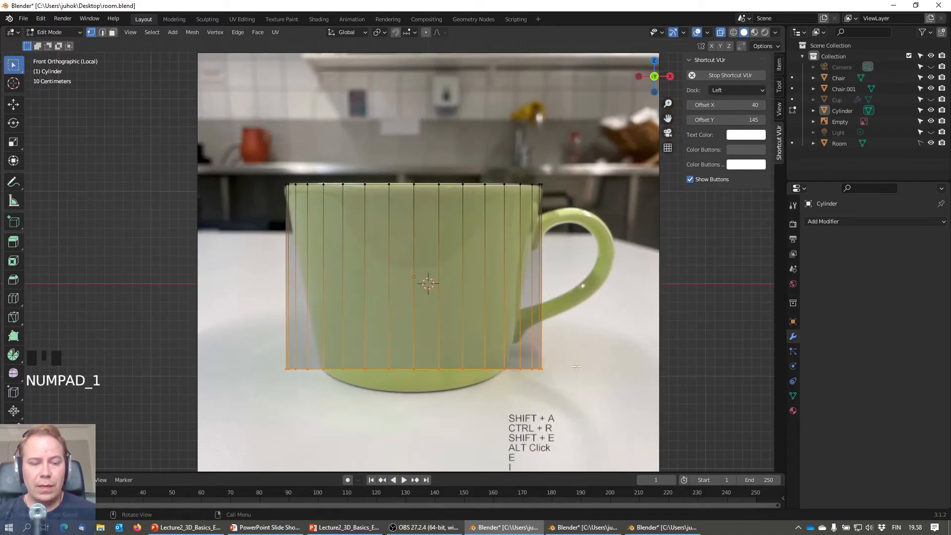
key(s)
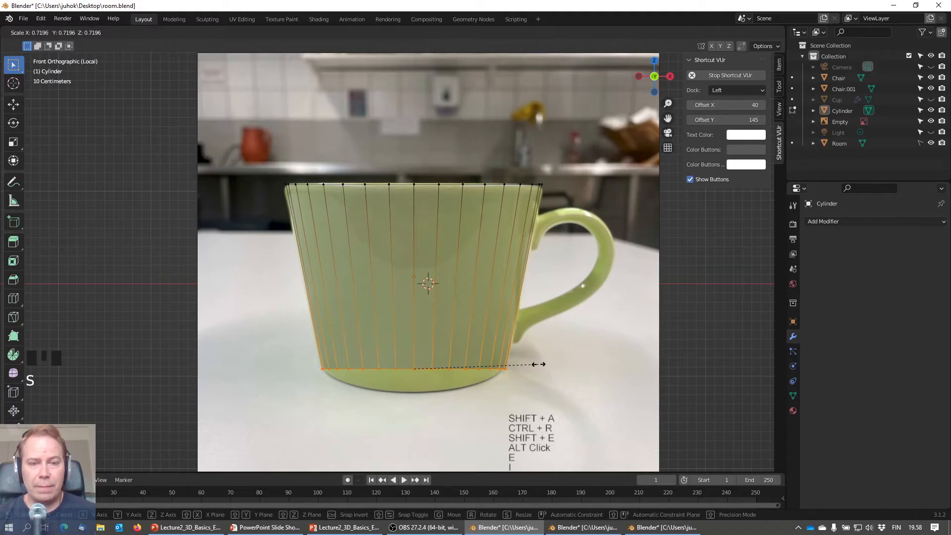
click(539, 364)
Step: Move the bottom vertices about 0.17 m down along Z to the cup's base, and deselect everything
key(g)
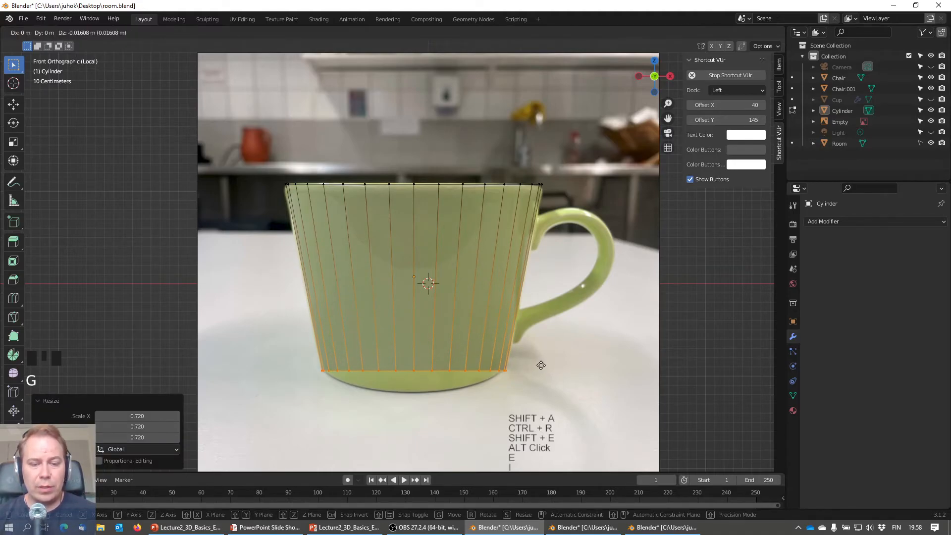
key(z)
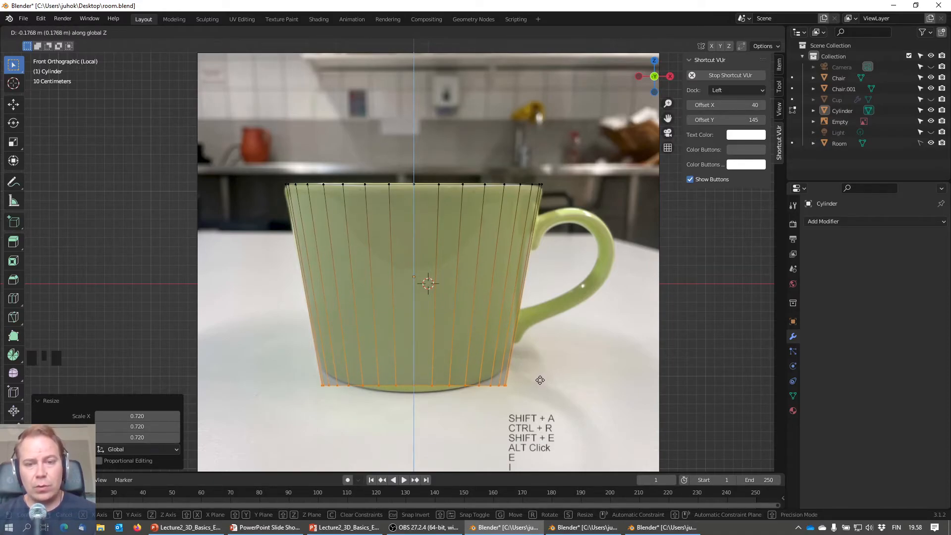
click(540, 382)
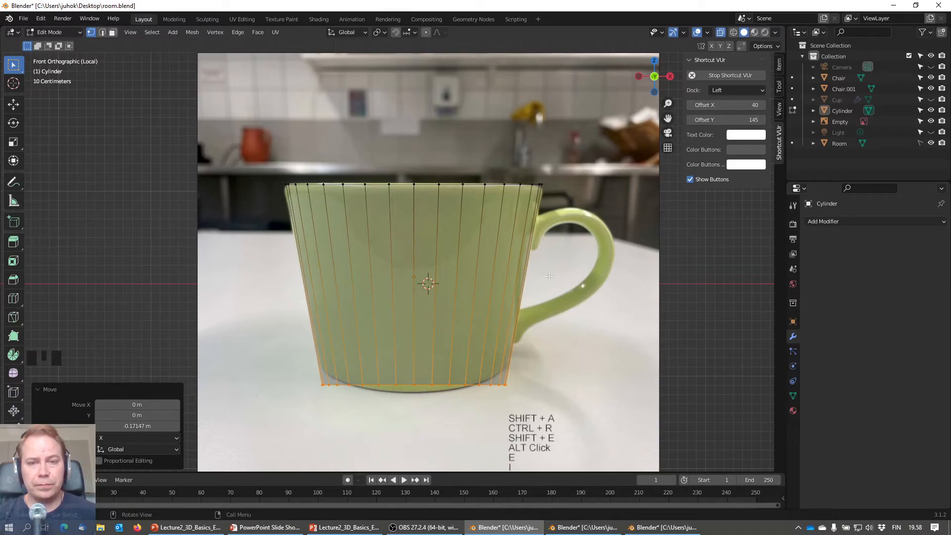
key(a)
key(a)
key(a)
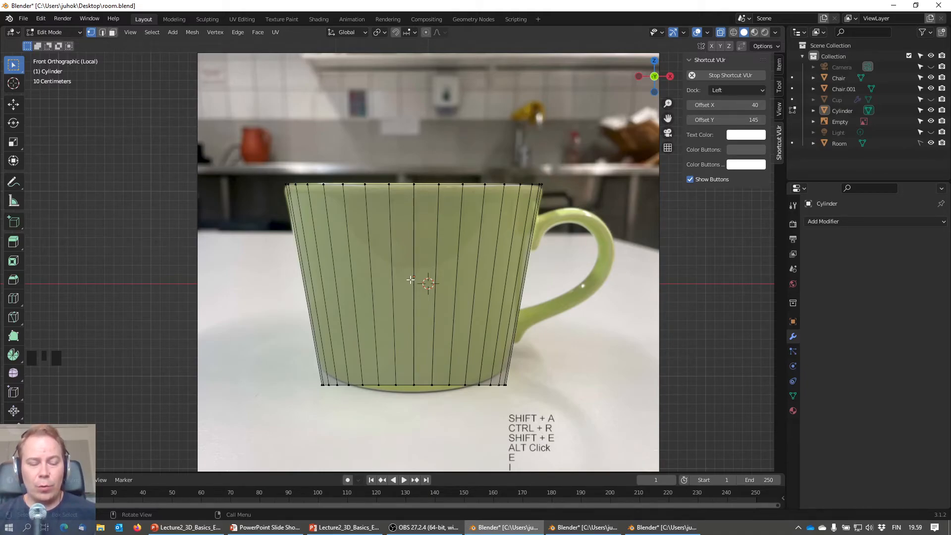
Step: Add two horizontal loop cuts around the upper cup body, sliding them towards the rim by factors of about -0.72 and -0.54
key(ctrl+r)
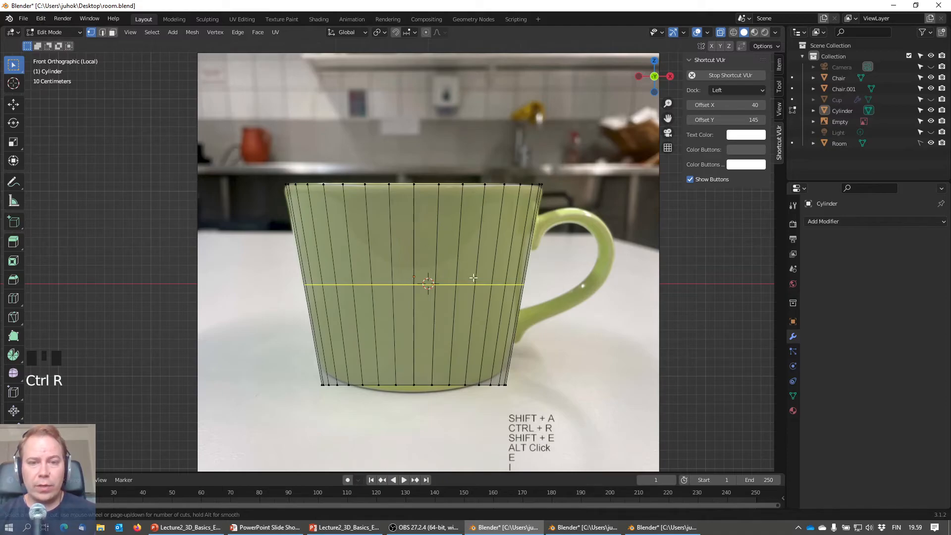
click(473, 241)
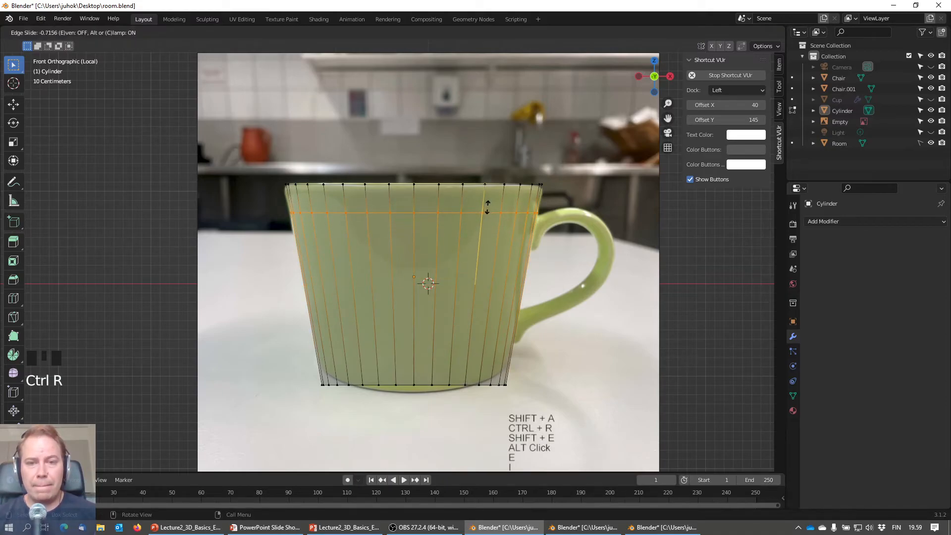
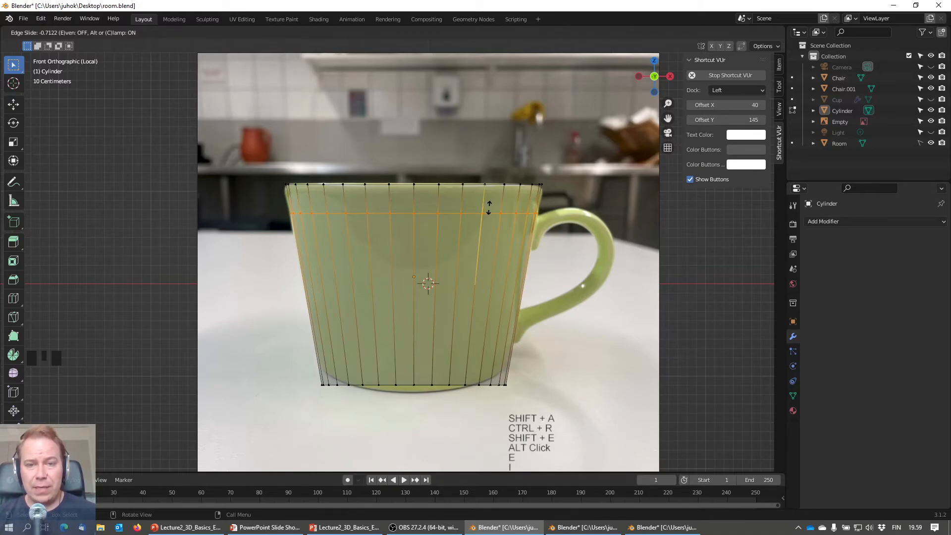
click(489, 207)
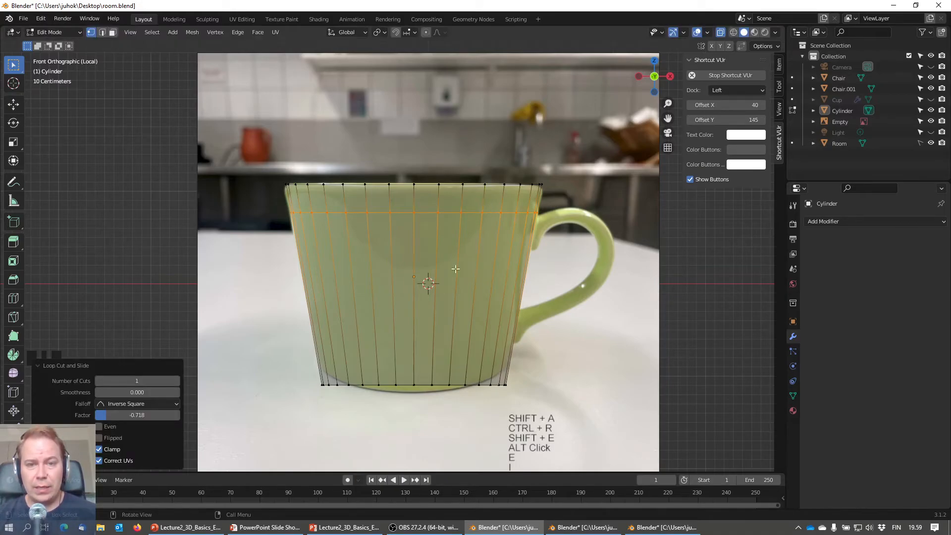
key(ctrl+r)
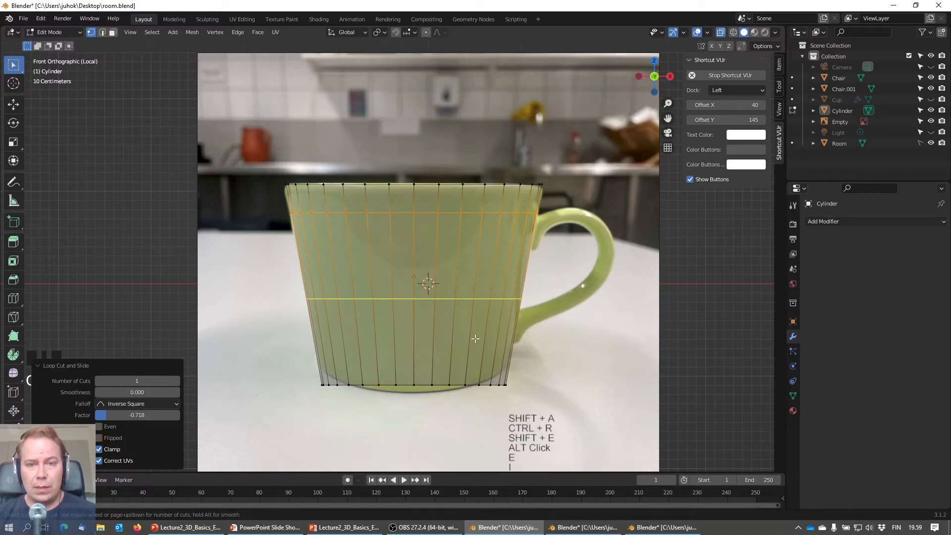
click(458, 312)
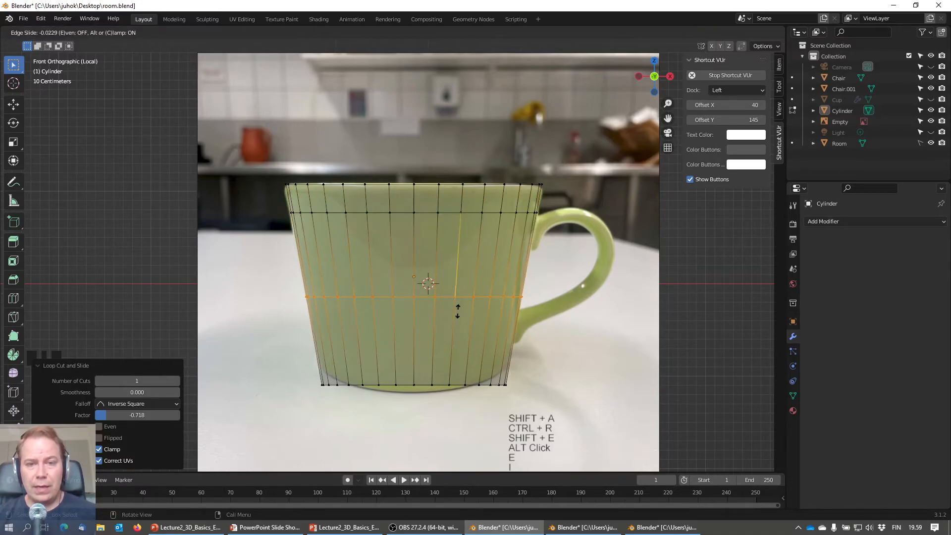
click(468, 268)
Step: Add two more horizontal loop cuts around the lower cup body, with slide factors of about -0.2 and 0
key(ctrl+r)
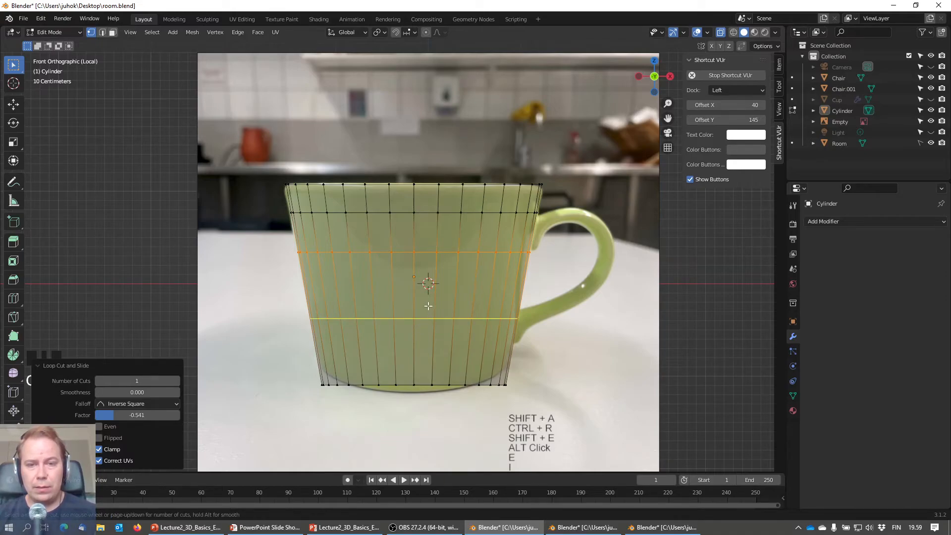
click(428, 319)
click(430, 312)
key(ctrl+r)
click(423, 362)
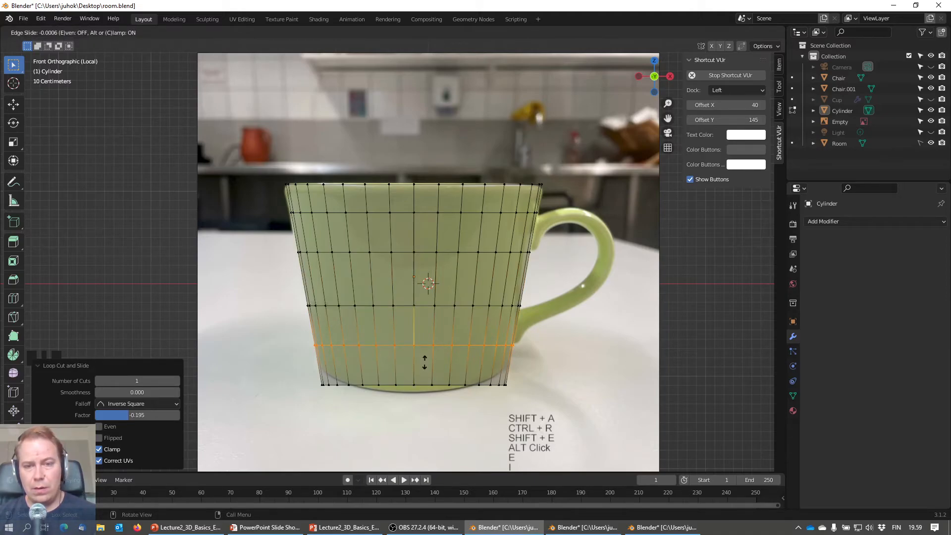
click(424, 362)
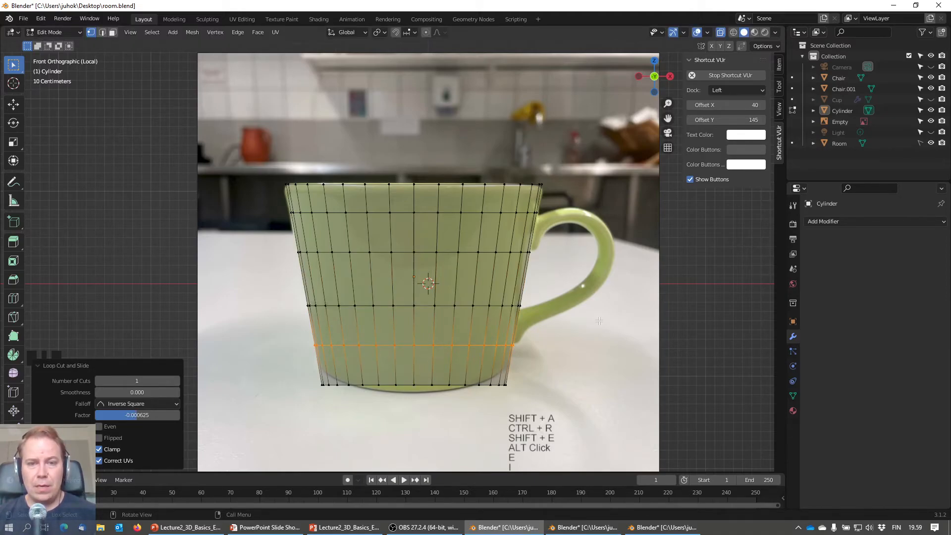
Step: Undo the two loop cuts on the lower cup body
key(ctrl+z)
key(ctrl+z)
key(ctrl+z)
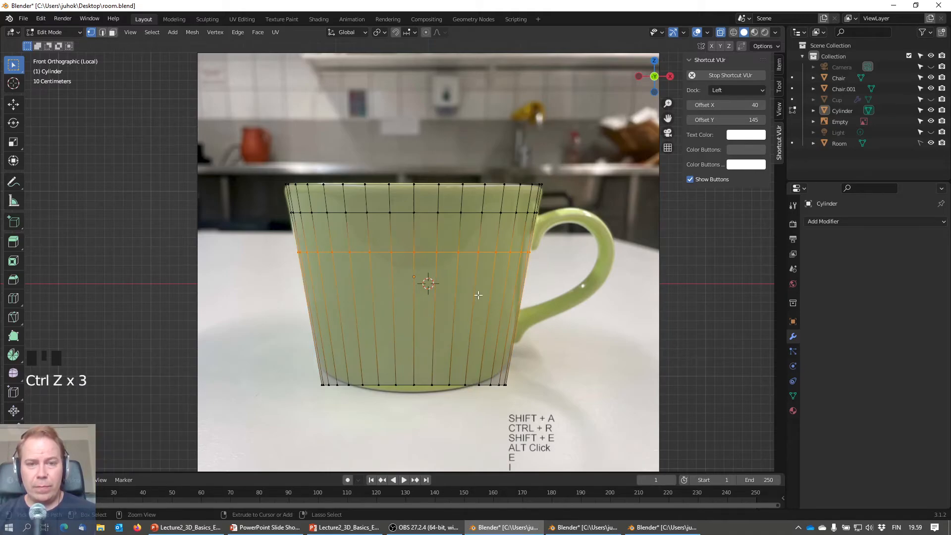
Step: Undo the second upper loop cut and scale the remaining loop near the rim to about 1.011
key(ctrl+z)
key(s)
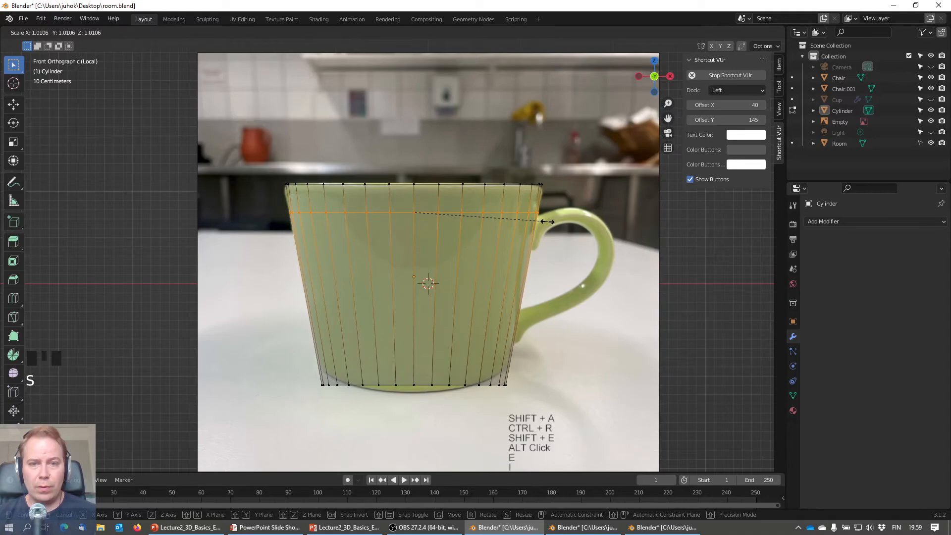
click(547, 221)
Step: Add a horizontal loop cut in the upper cup body with a slide factor of about -0.54 and scale it to about 0.984
key(ctrl+r)
click(442, 307)
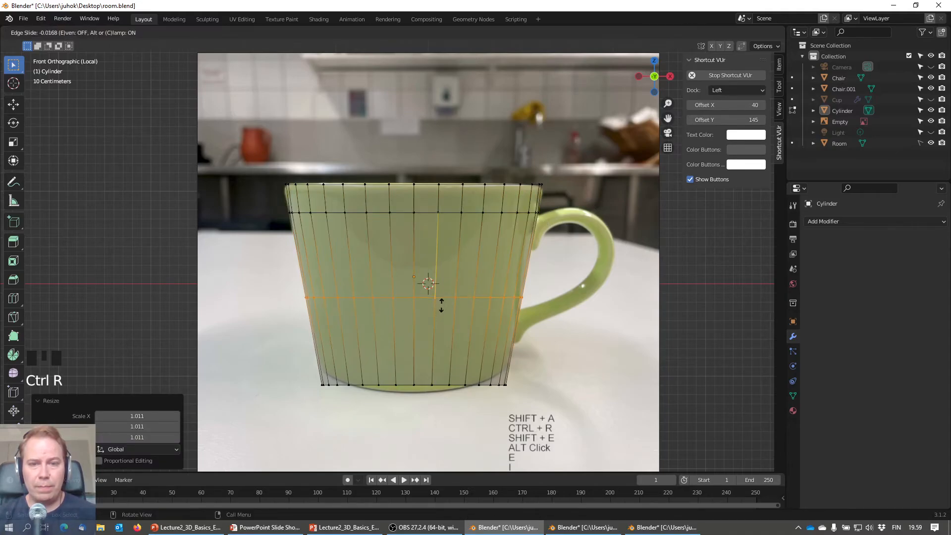
click(448, 258)
key(s)
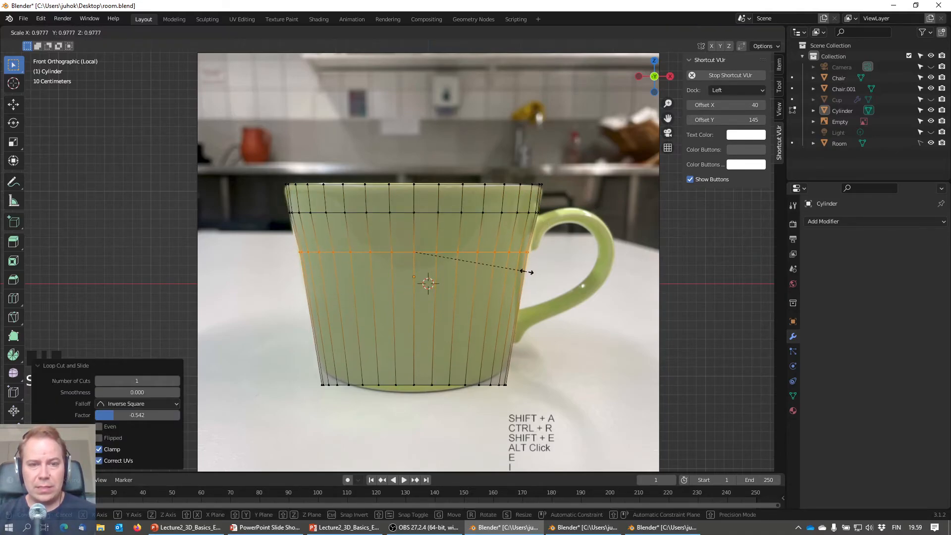
click(532, 272)
Step: Add a horizontal loop cut around the lower-middle cup body with a slide factor of about -0.19 and scale it to about 0.979
key(ctrl+r)
click(435, 318)
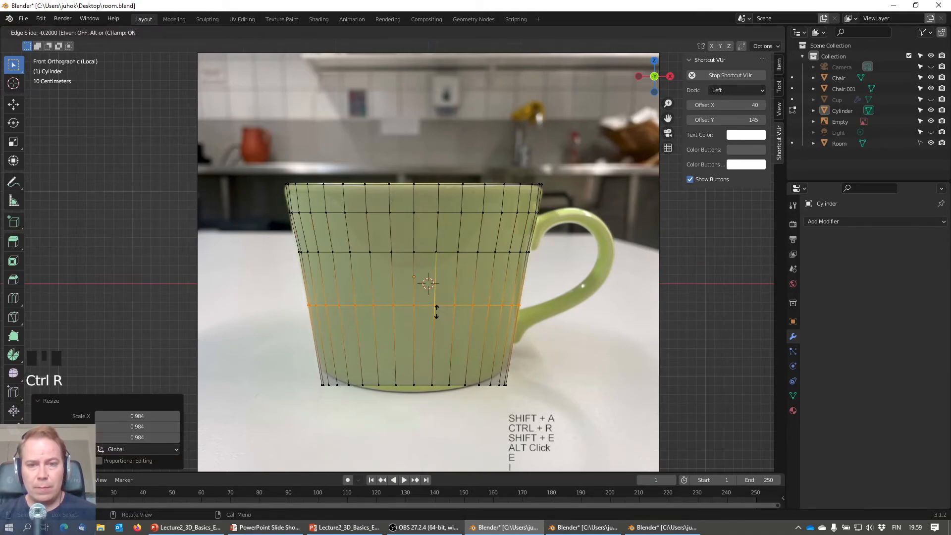
click(436, 311)
key(s)
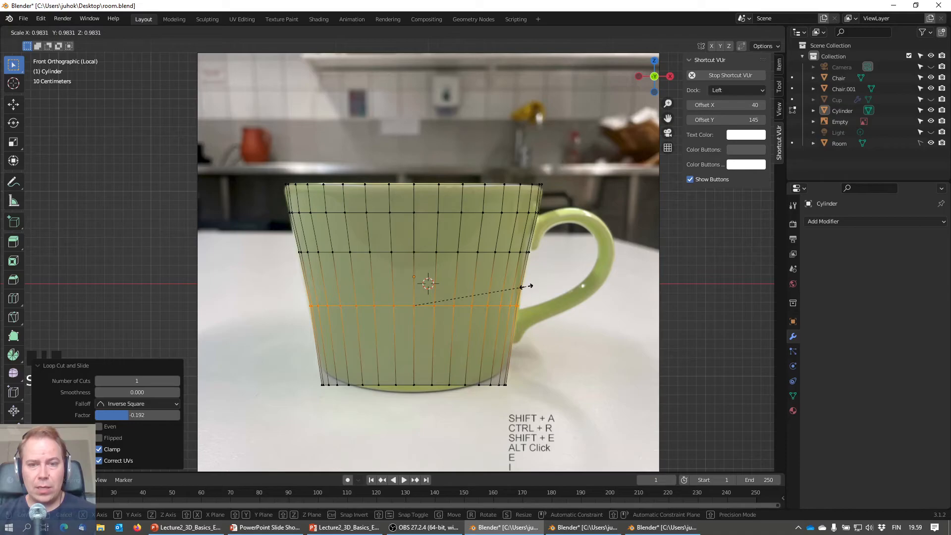
click(525, 287)
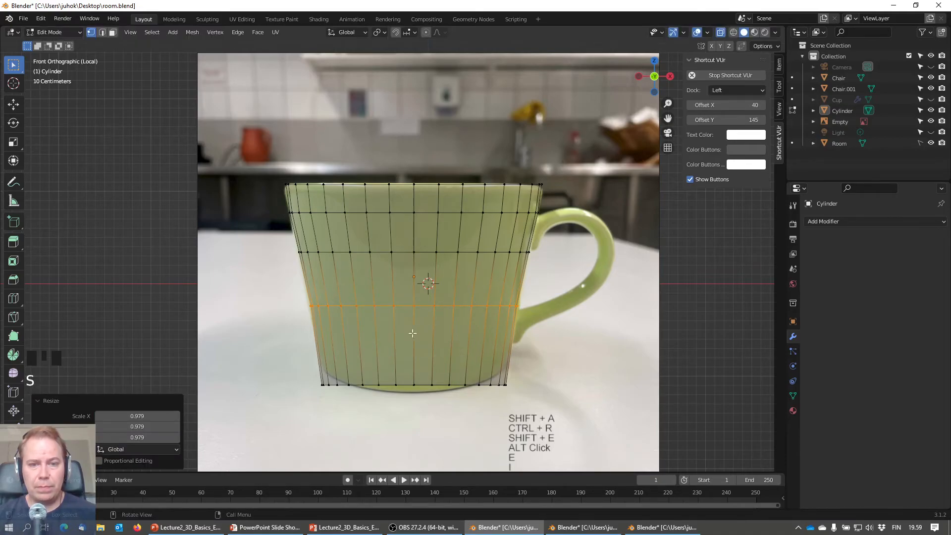
Step: Add a loop cut near the cup's base with a slide factor of about 0.01 and scale it to about 0.987
key(ctrl+r)
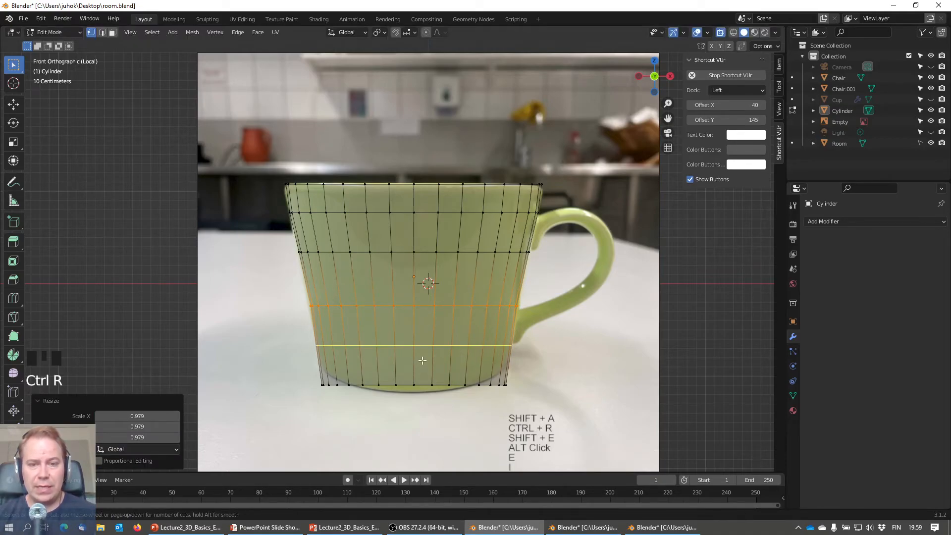
click(420, 362)
click(421, 361)
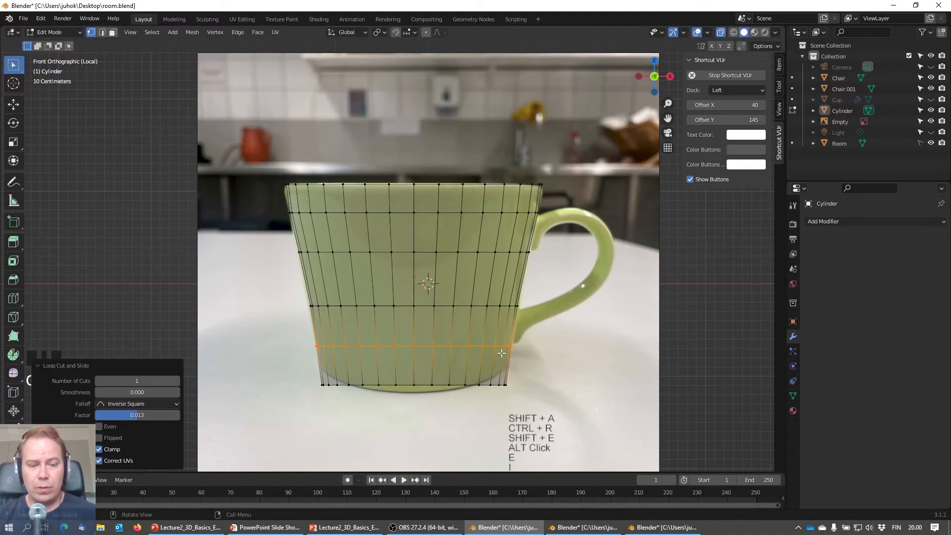
key(s)
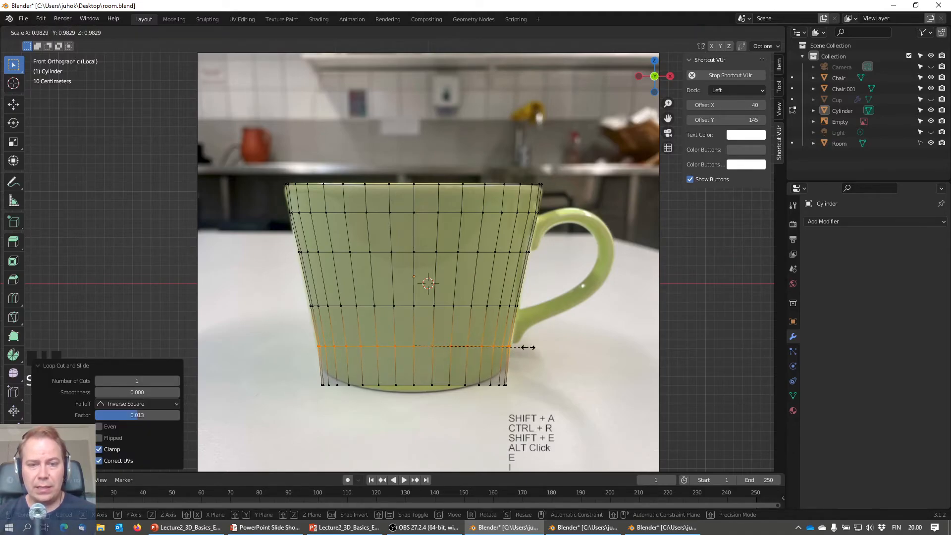
click(528, 347)
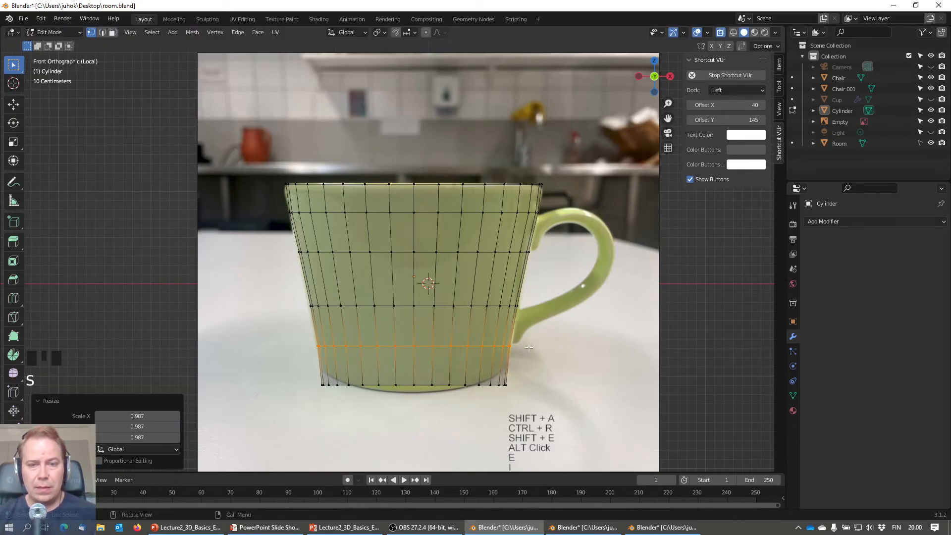
Step: Scale the cup's bottom edge loop to about 0.918 and move it about 0.059 m up along Z
click(447, 384)
alt+click(437, 386)
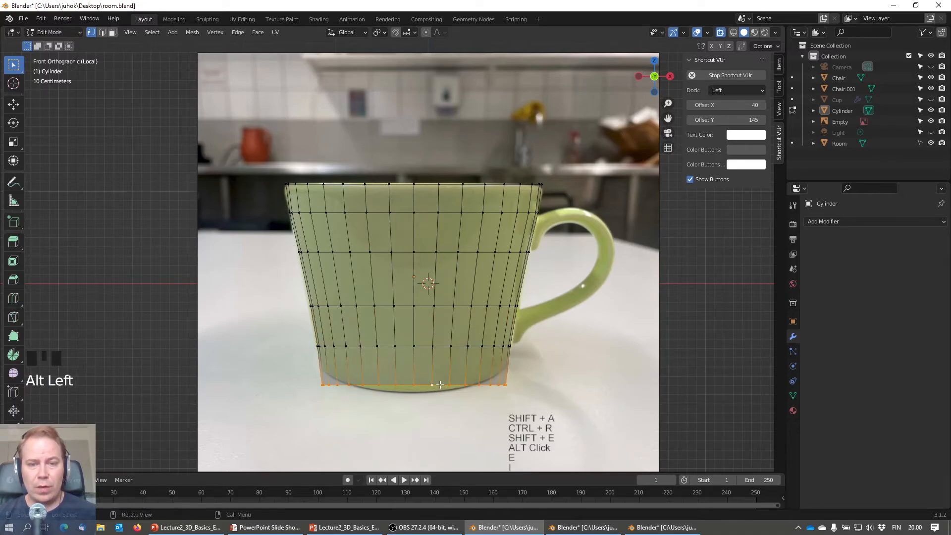
click(453, 393)
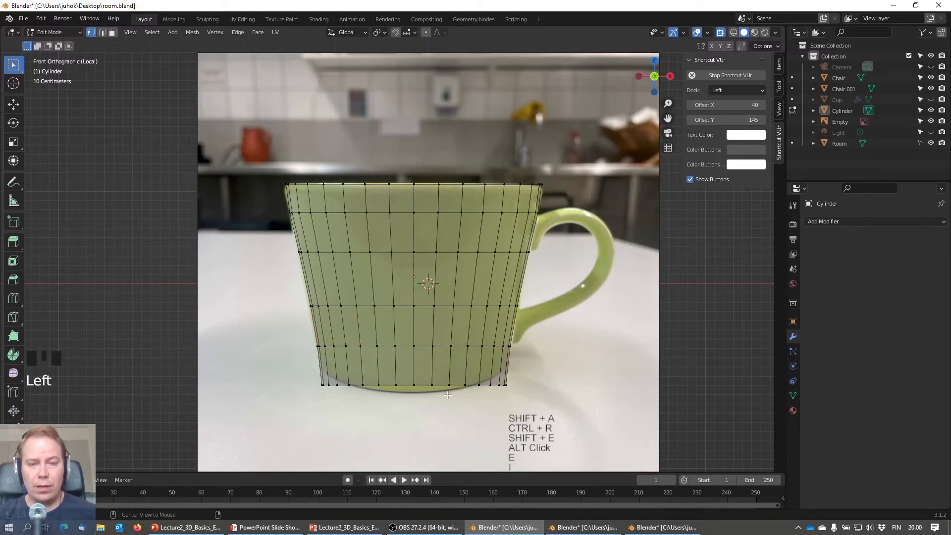
alt+click(440, 385)
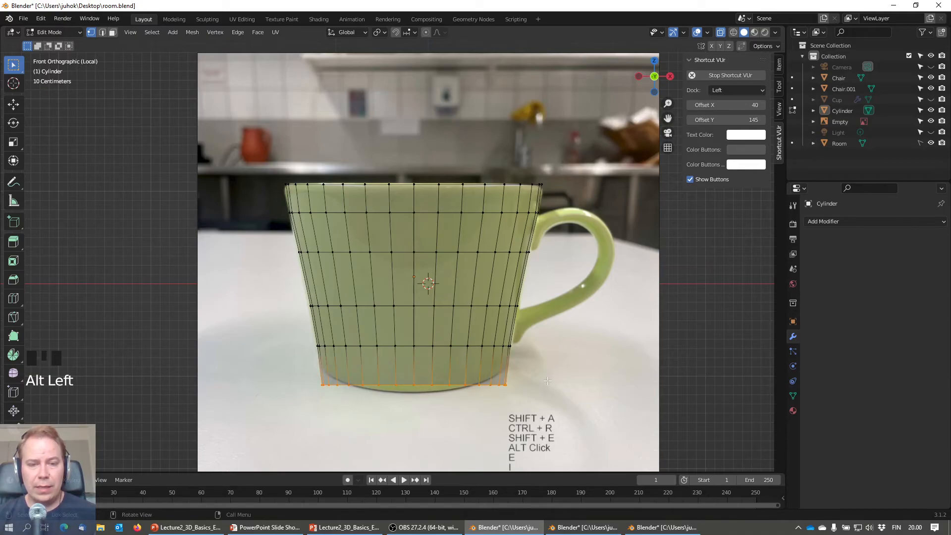
key(s)
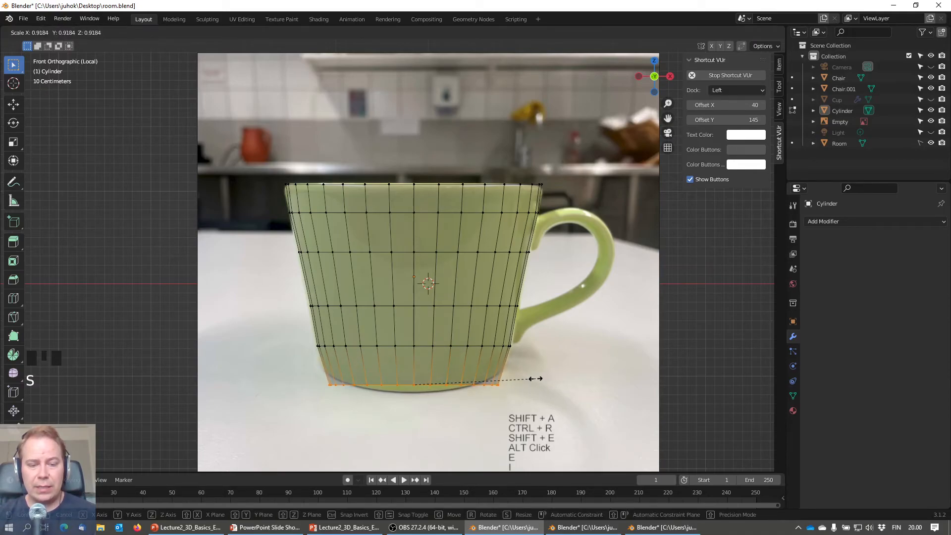
click(535, 378)
key(g)
key(z)
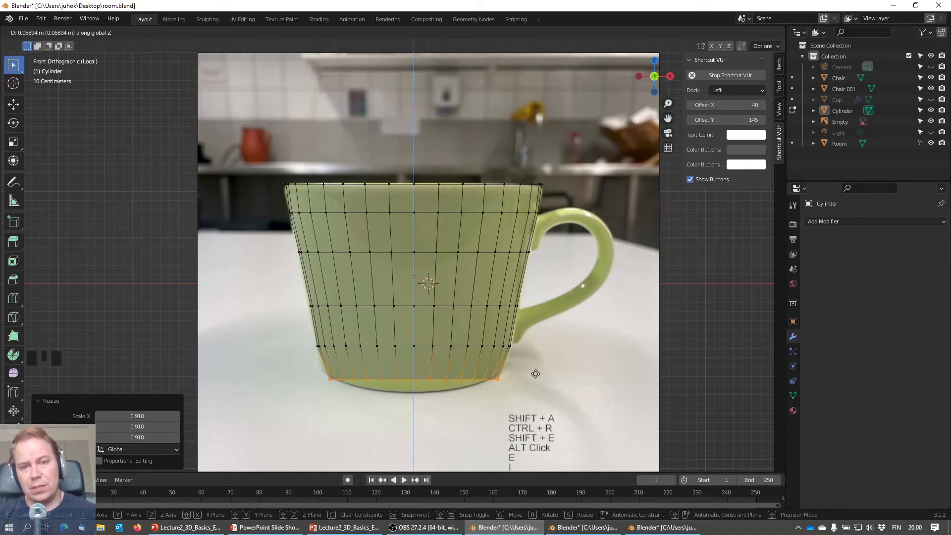
click(535, 373)
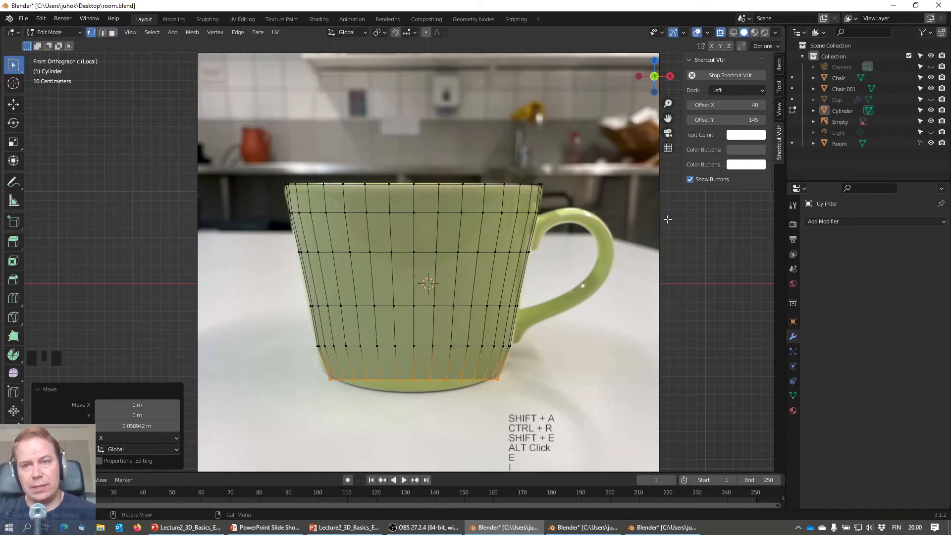
Step: Turn off X-ray display and deselect all of the cup's mesh
click(720, 33)
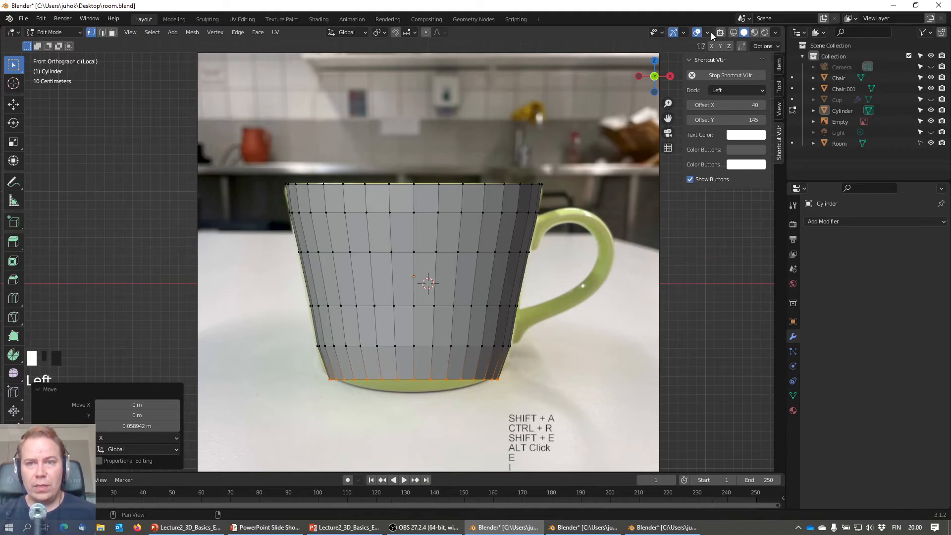
middle_drag(525, 233, 526, 262)
key(a)
key(a)
key(a)
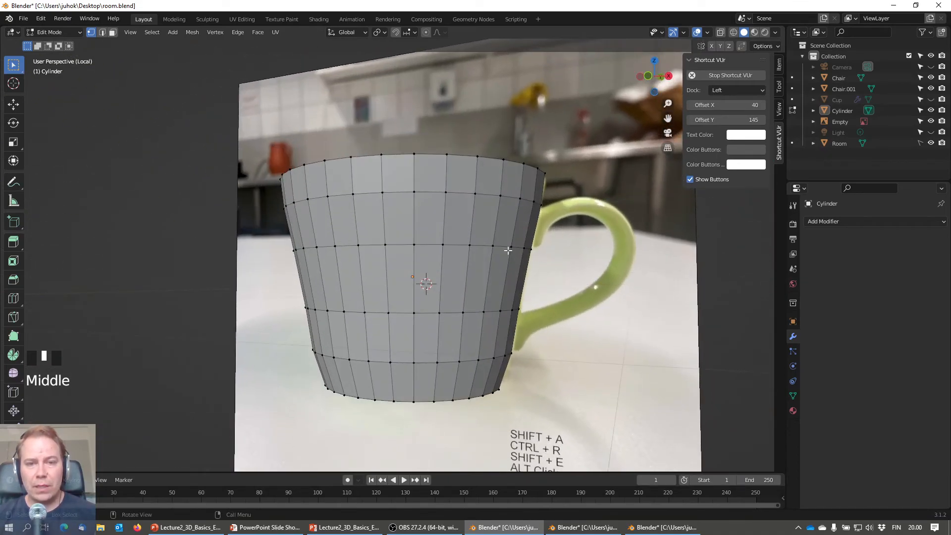
middle_drag(523, 226, 510, 256)
click(403, 223)
key(a)
key(a)
key(a)
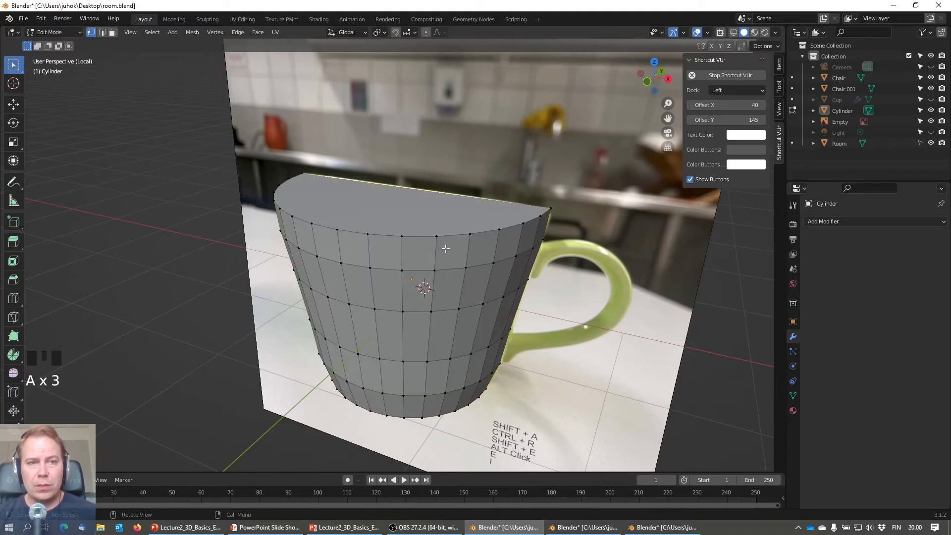
Step: Delete the top face of the cup body in face select mode
click(117, 37)
click(425, 213)
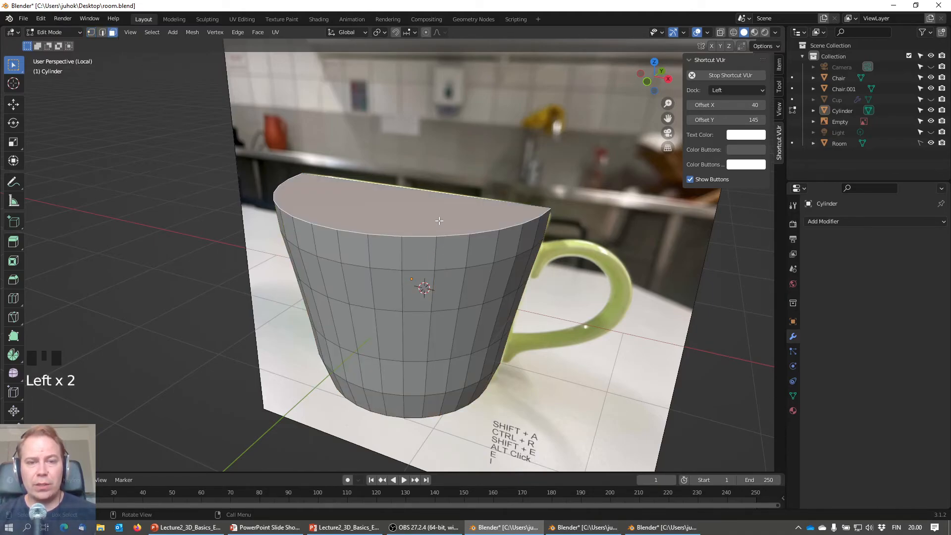
middle_drag(439, 223, 440, 224)
key(x)
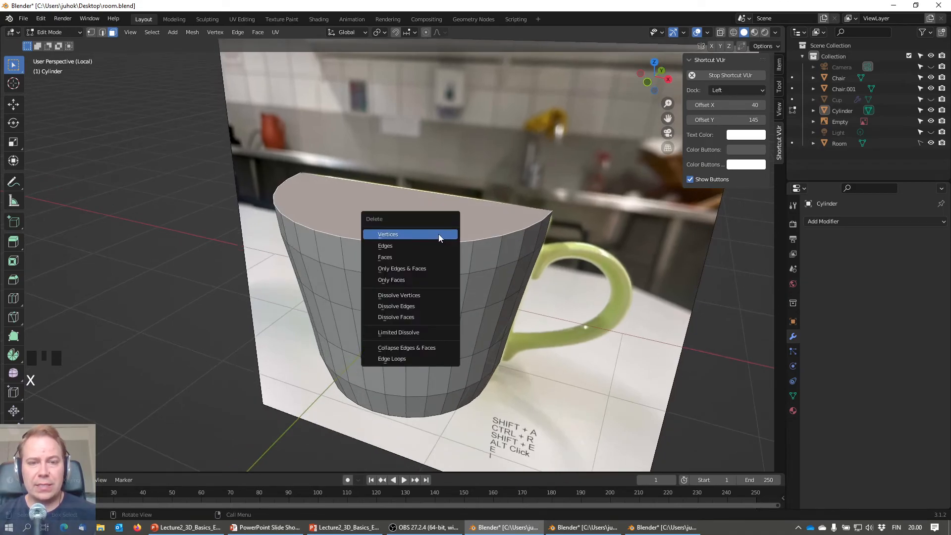
click(403, 257)
Step: Switch to Object Mode and examine the open cup body's shape from several angles
mouse_move(477, 294)
middle_down()
mouse_move(488, 293)
mouse_move(458, 326)
mouse_move(396, 317)
mouse_move(492, 302)
mouse_move(499, 313)
mouse_move(469, 284)
middle_up()
key(Tab)
key(Tab)
key(Tab)
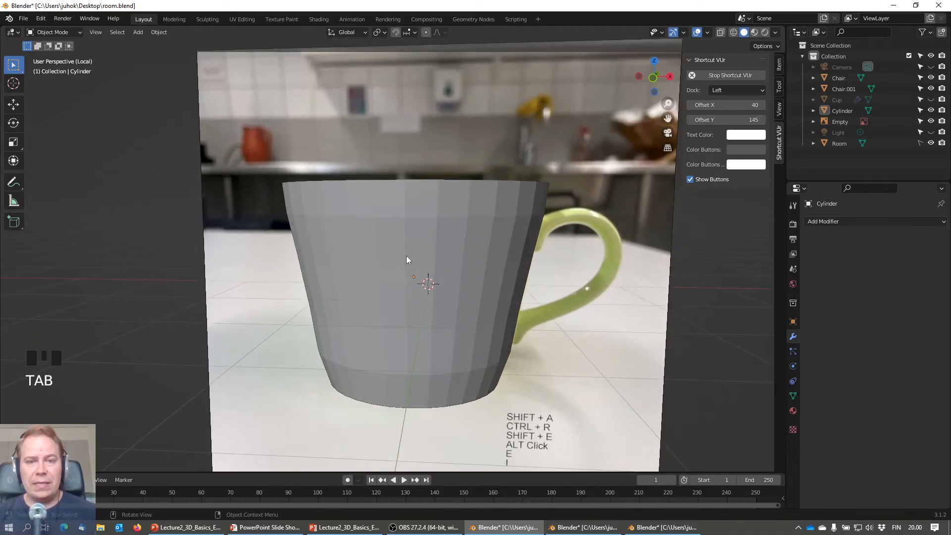
middle_drag(443, 222, 451, 236)
middle_drag(323, 207, 439, 303)
key(Tab)
key(Tab)
key(Tab)
key(Tab)
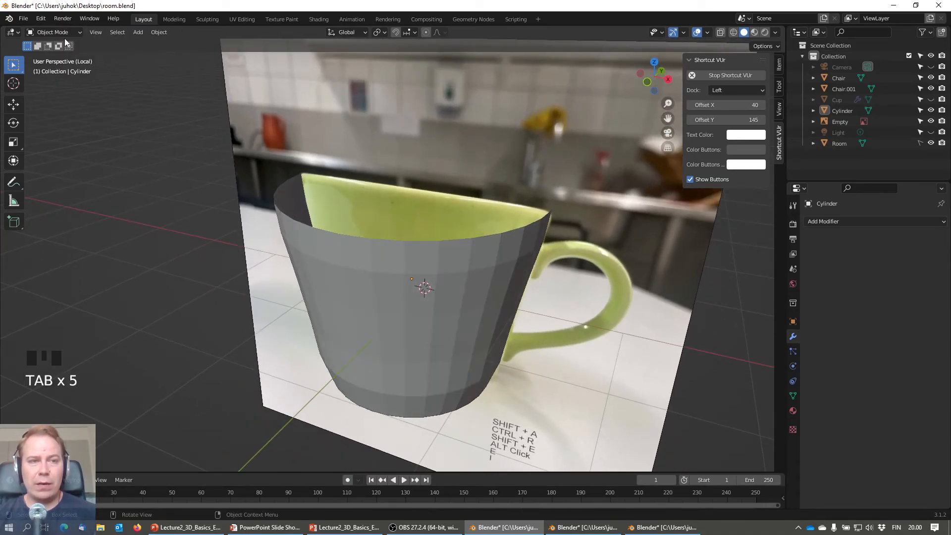
middle_drag(583, 239, 490, 255)
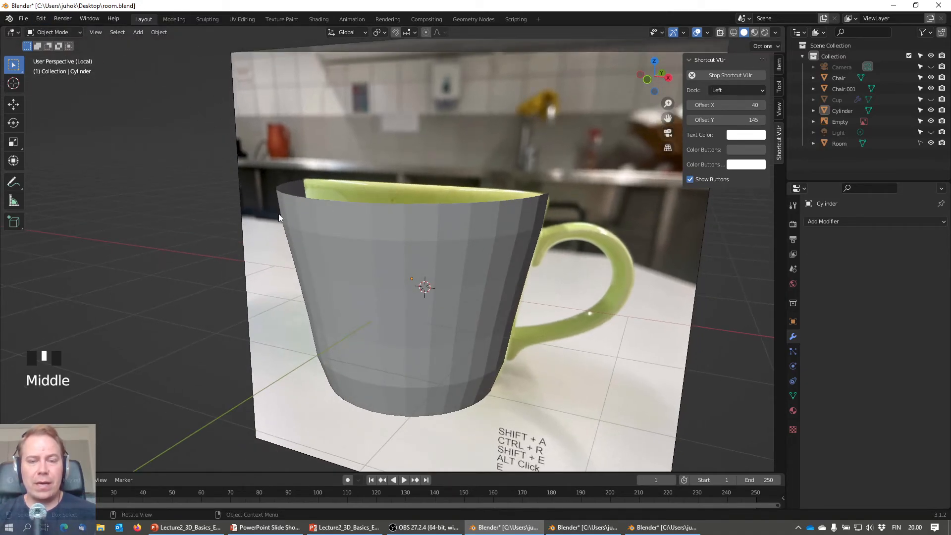
Step: Add a Solidify modifier to the cup body and set its thickness to 0.05 m
click(794, 338)
click(869, 221)
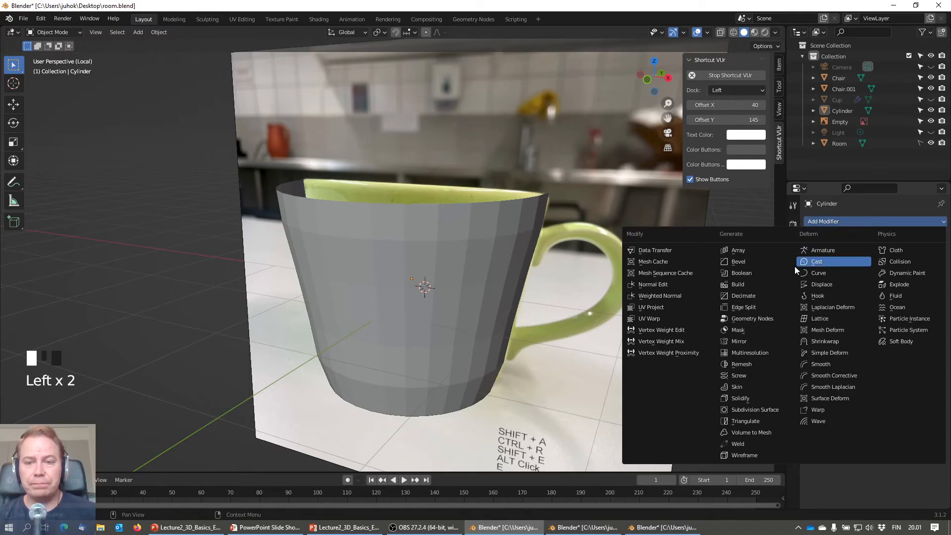
click(757, 399)
middle_drag(711, 352, 504, 270)
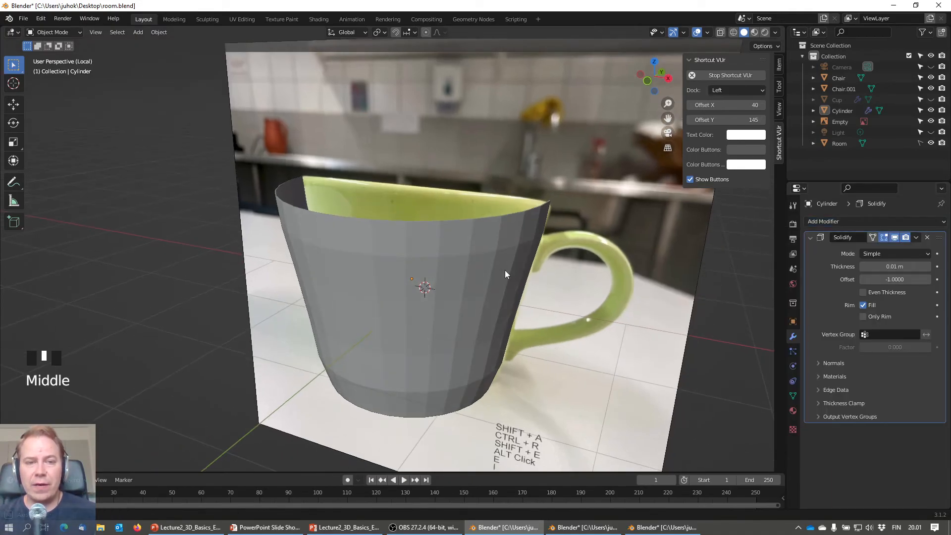
scroll(456, 290, up, 2)
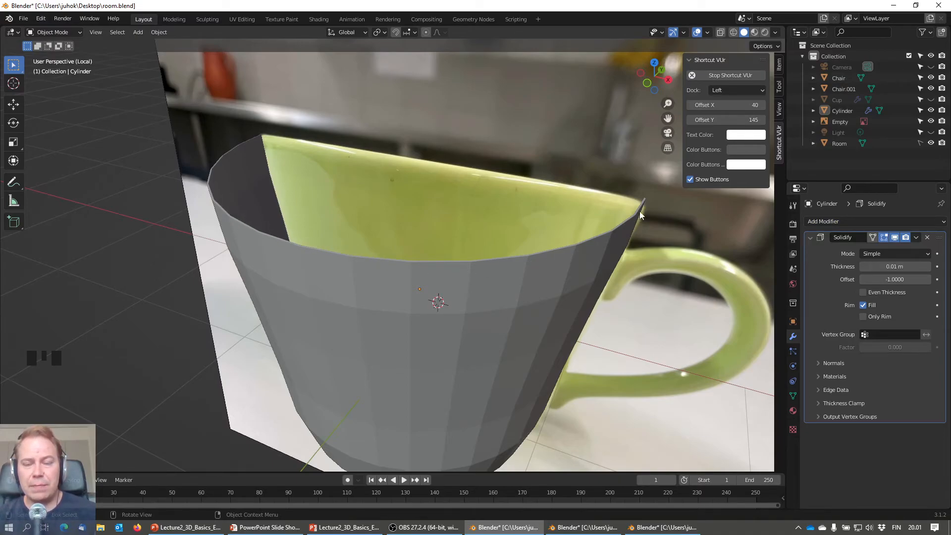
click(880, 266)
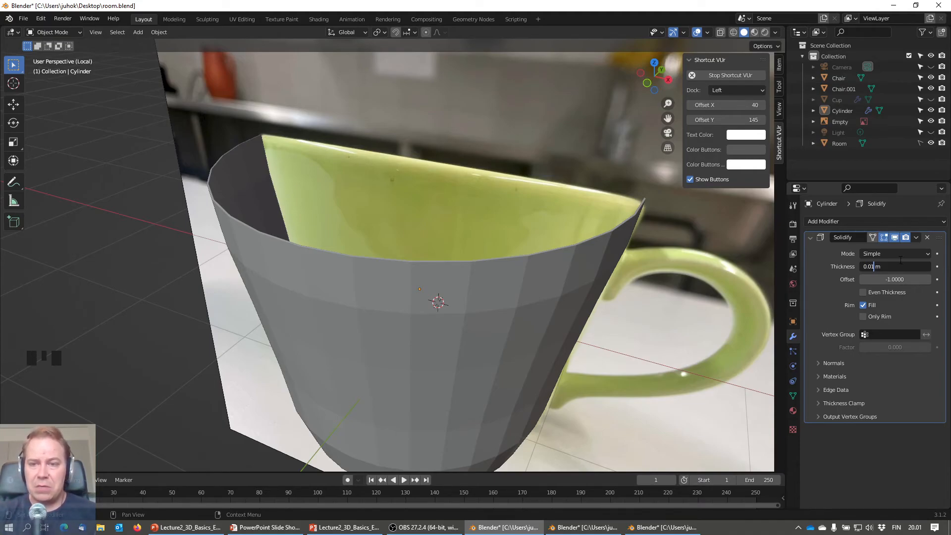
key(BackSpace)
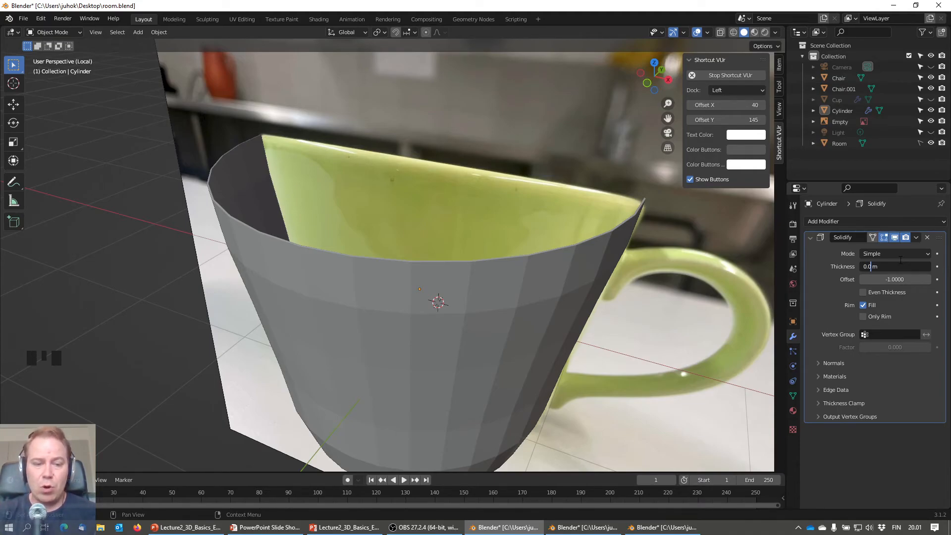
text(5)
key(Return)
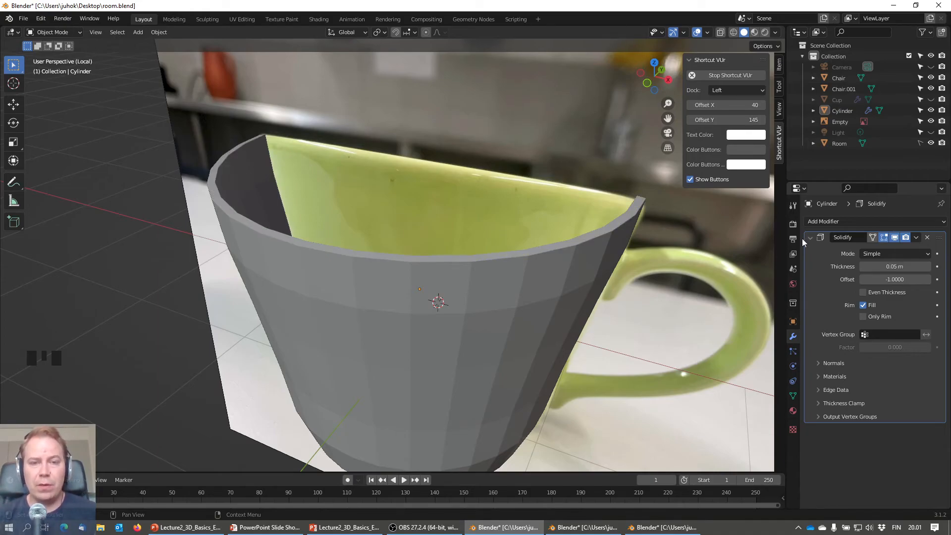
Step: Select the cup body and apply Shade Smooth to it
middle_click(537, 308)
middle_drag(536, 308, 432, 251)
scroll(486, 248, down, 2)
click(479, 292)
click(433, 251)
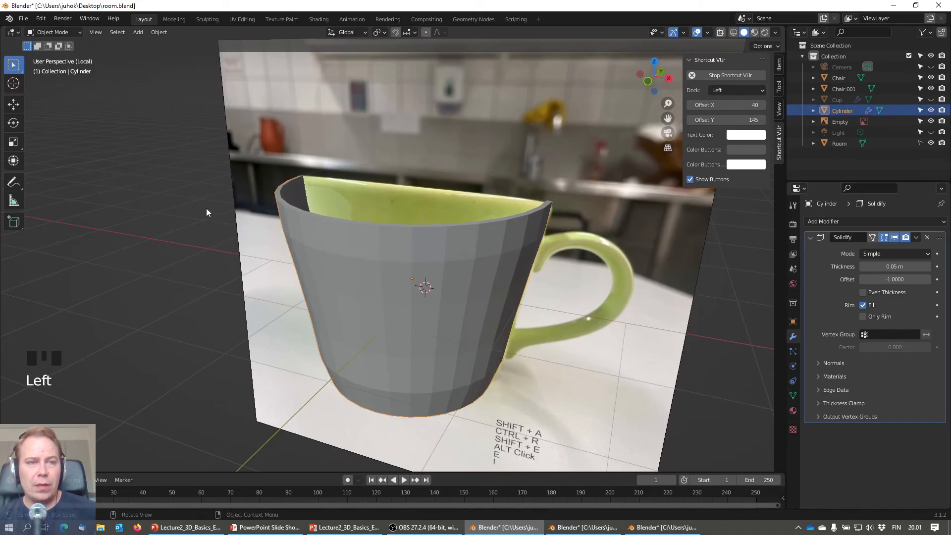
right_click(438, 241)
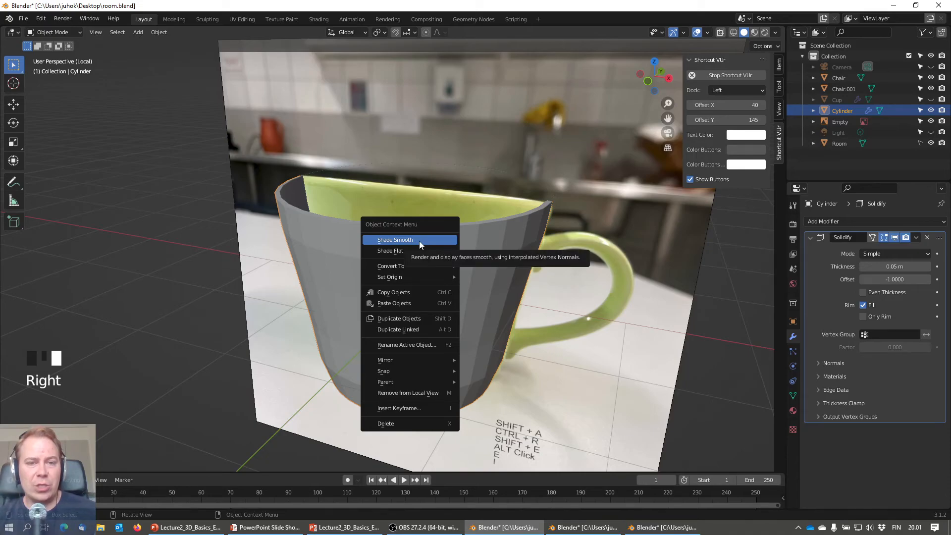
click(419, 241)
Step: Add a Subdivision Surface modifier to the cup body on top of the Solidify modifier
mouse_move(418, 240)
middle_down()
mouse_move(465, 263)
mouse_move(450, 244)
mouse_move(444, 186)
mouse_move(447, 214)
middle_up()
mouse_move(458, 244)
middle_down()
mouse_move(484, 286)
mouse_move(525, 314)
mouse_move(435, 246)
mouse_move(445, 245)
middle_up()
scroll(480, 300, up, 2)
scroll(436, 247, down, 2)
click(418, 319)
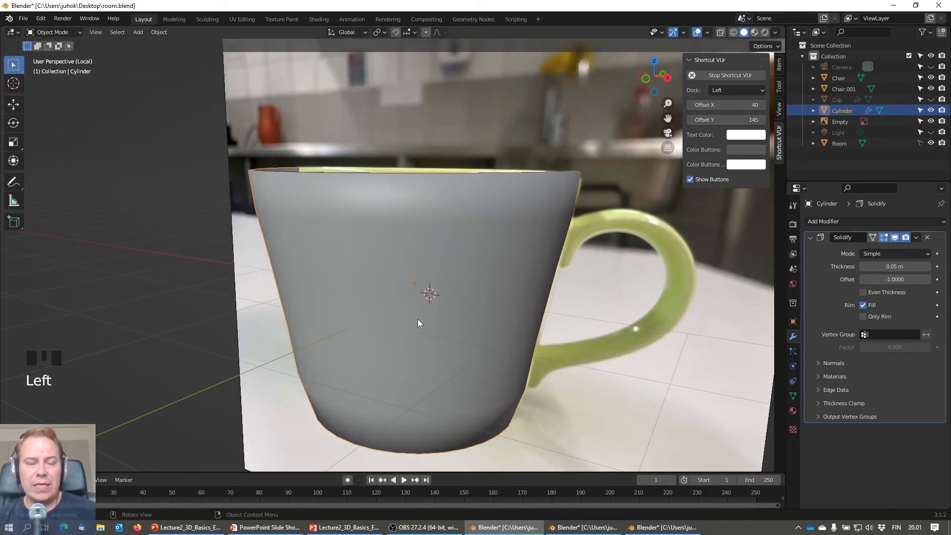
middle_drag(639, 279, 512, 280)
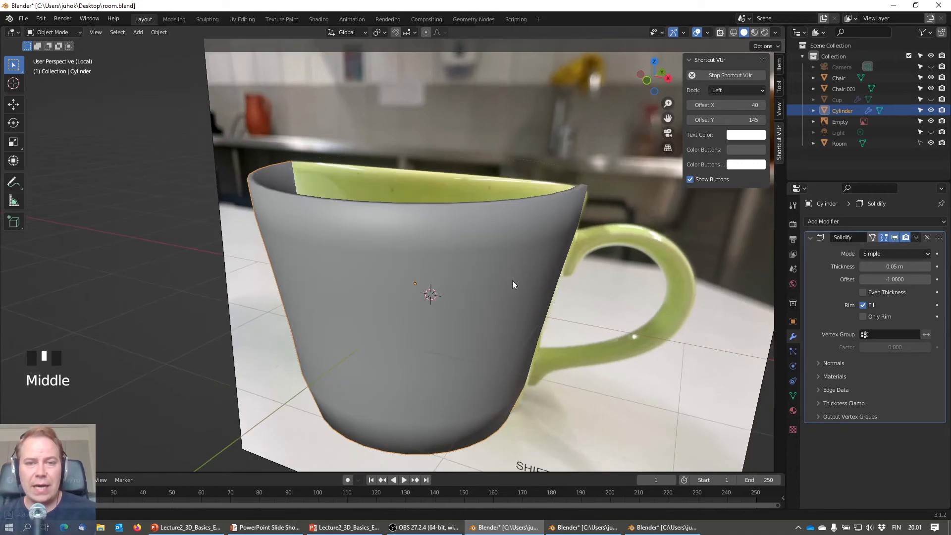
click(863, 223)
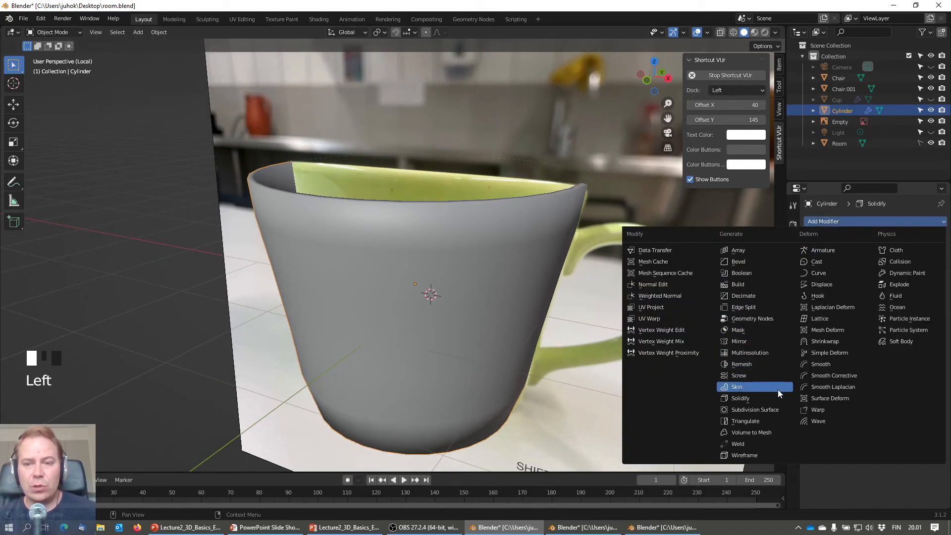
click(767, 410)
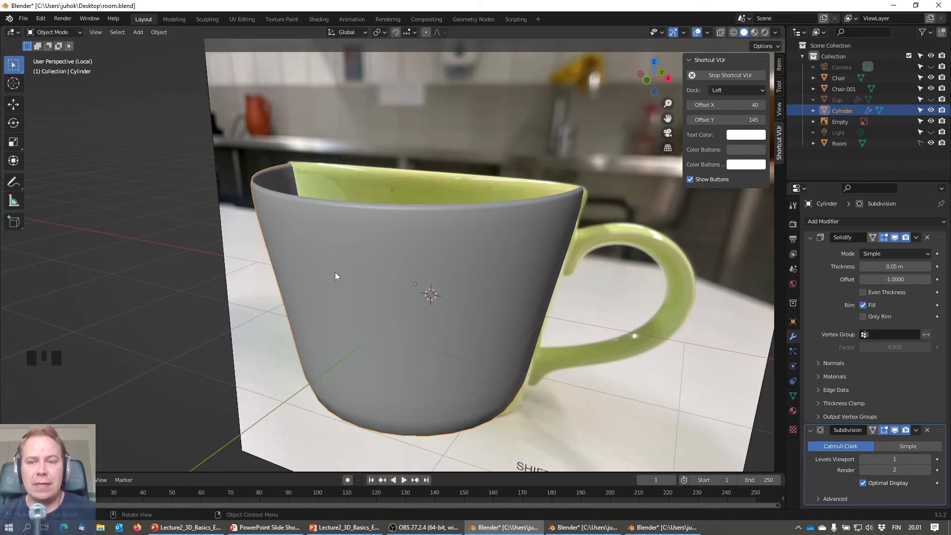
Step: Raise the Subdivision modifier's viewport level to 3 to smooth the cup body's rim and base
scroll(852, 370, down, 5)
scroll(511, 310, up, 1)
scroll(430, 278, down, 3)
middle_drag(429, 279, 424, 236)
scroll(384, 291, up, 2)
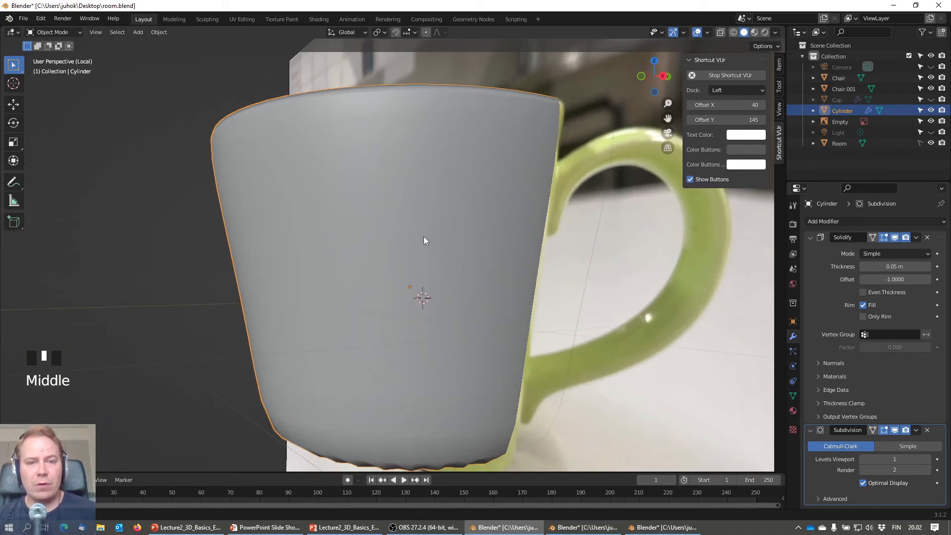
middle_drag(308, 130, 358, 197)
scroll(358, 197, down, 1)
scroll(445, 276, up, 3)
scroll(441, 255, down, 2)
middle_drag(441, 251, 551, 349)
scroll(848, 398, down, 2)
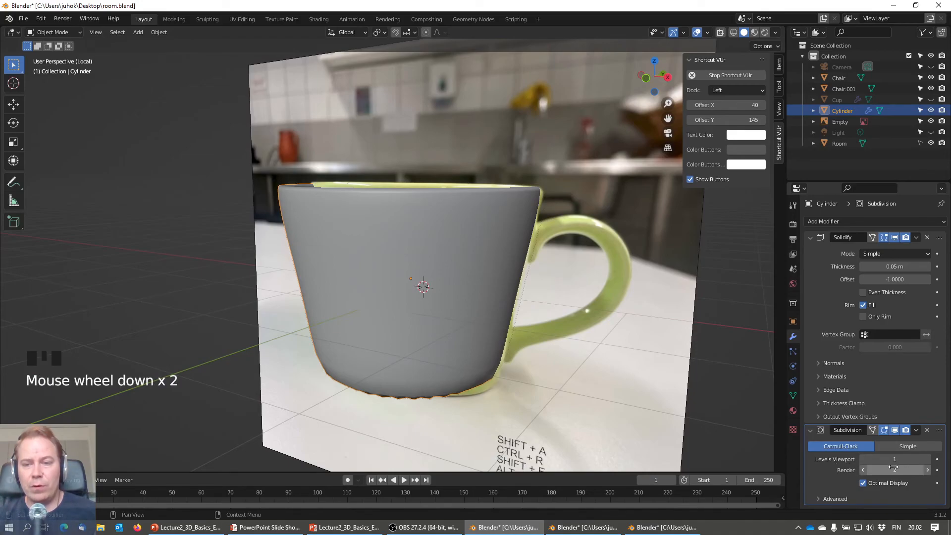
click(928, 460)
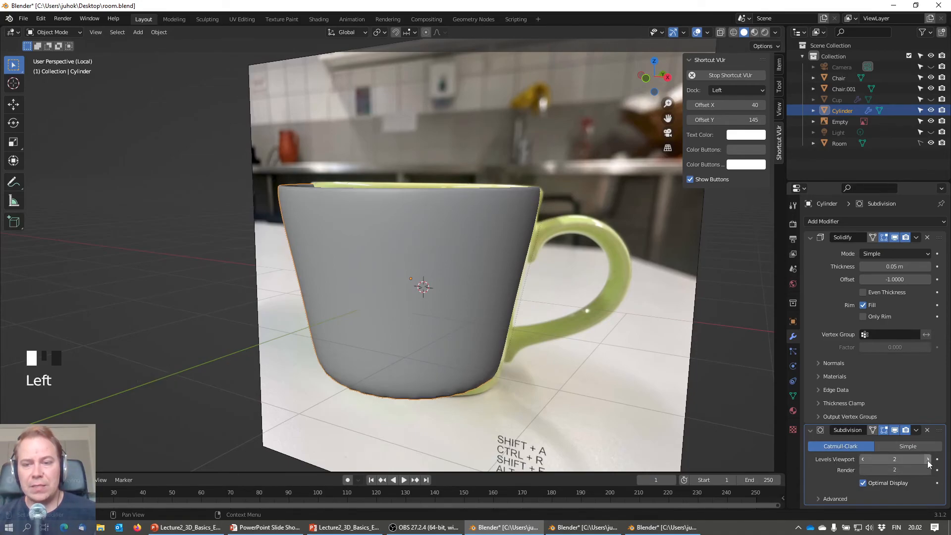
Step: In Edit Mode, switch to edge selection and select the edge loop around the cup's bottom face
middle_drag(525, 347, 413, 268)
scroll(511, 389, down, 2)
middle_drag(488, 293, 450, 226)
key(Tab)
alt+click(452, 203)
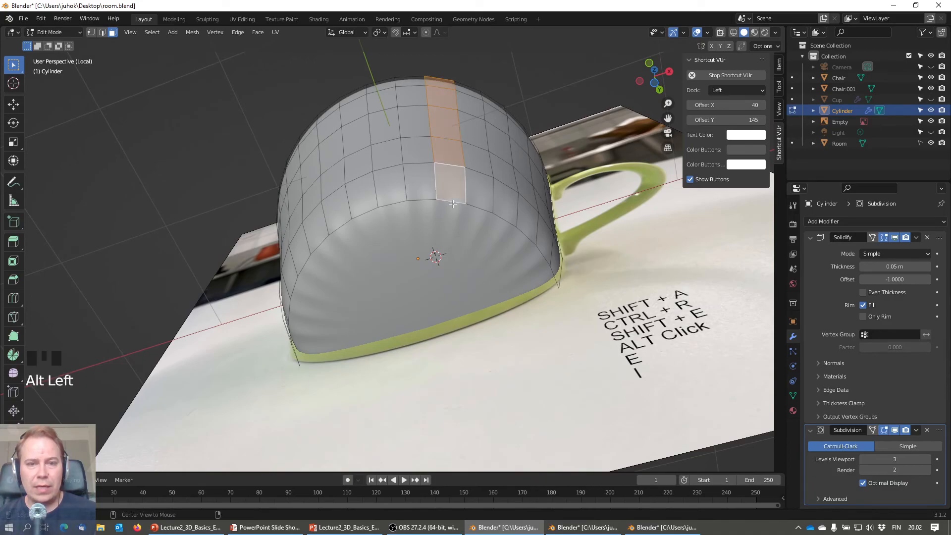
click(182, 142)
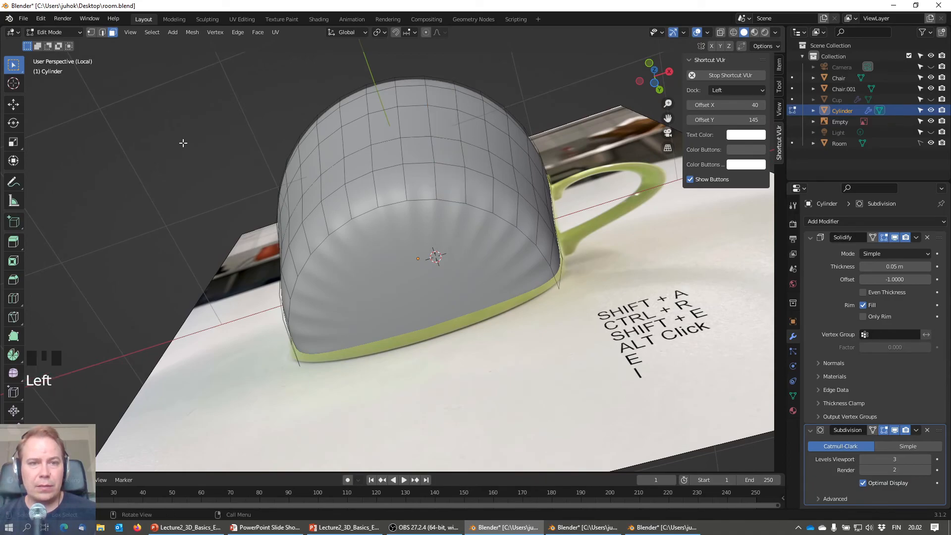
click(102, 34)
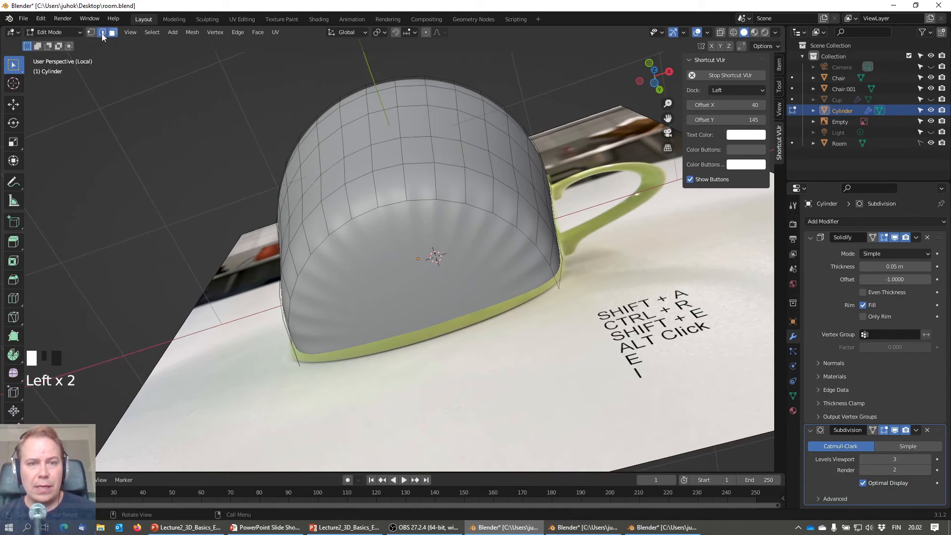
alt+click(419, 199)
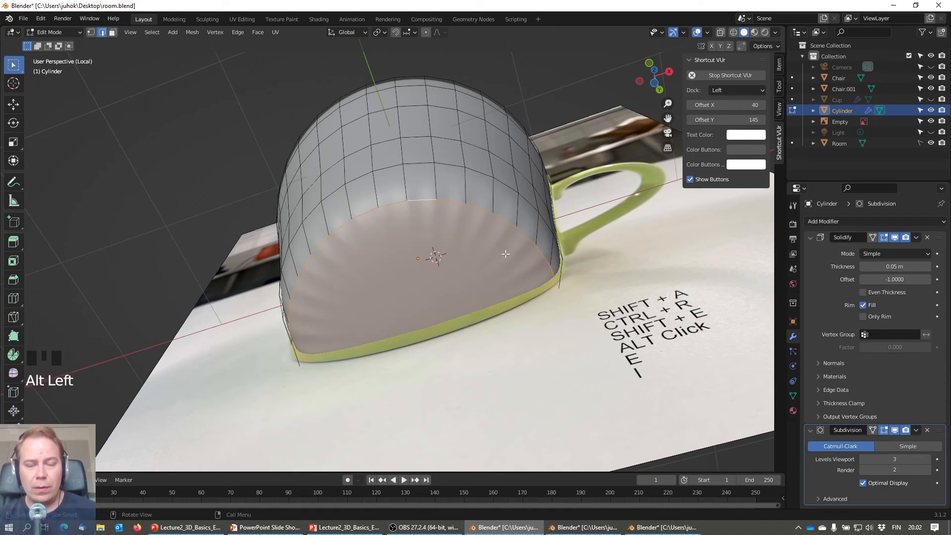
Step: Inset the cup's bottom face by about 0.26 m and inset the resulting inner face once more
key(i)
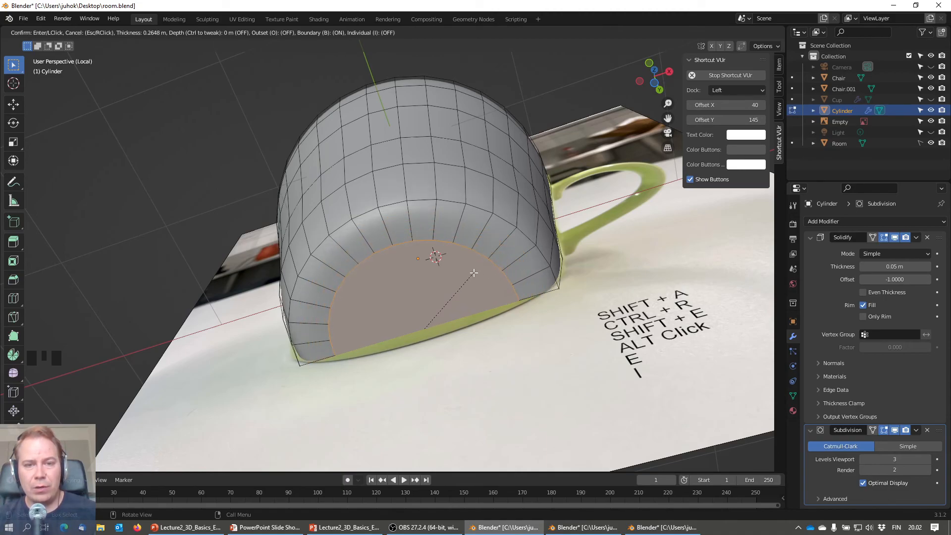
click(473, 272)
key(i)
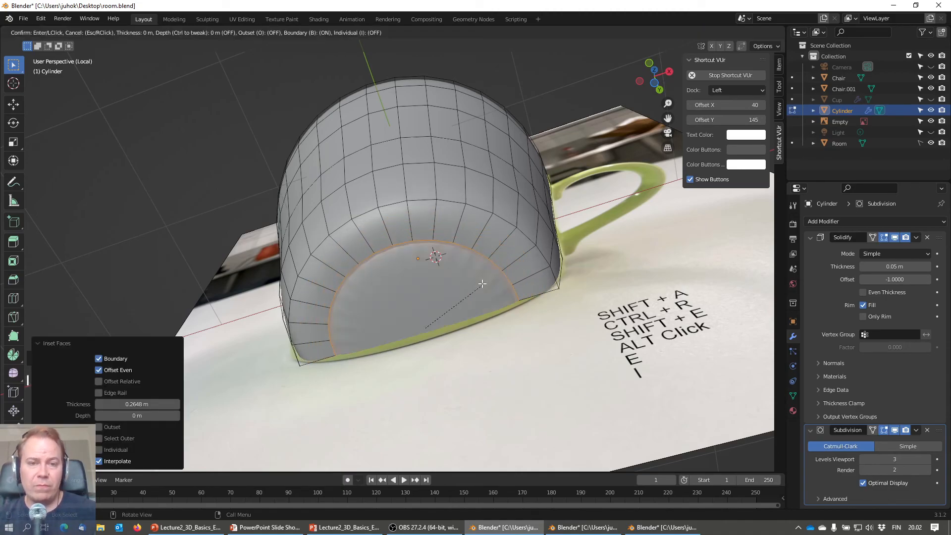
click(453, 296)
middle_drag(453, 289, 487, 288)
key(a)
key(a)
Step: Add a loop cut around the upper cup wall and slide it close to the rim, at a factor of about -0.85
middle_drag(505, 210, 182, 168)
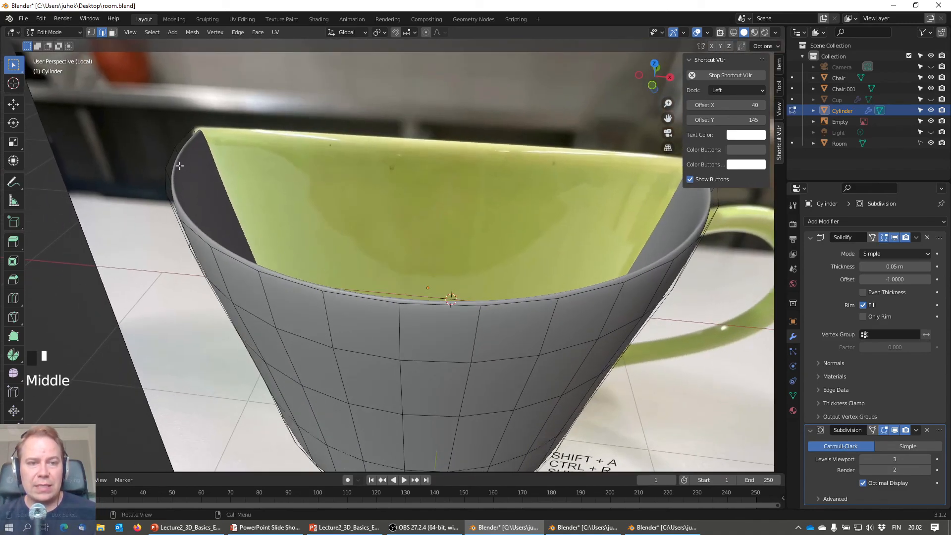
middle_drag(474, 287, 502, 319)
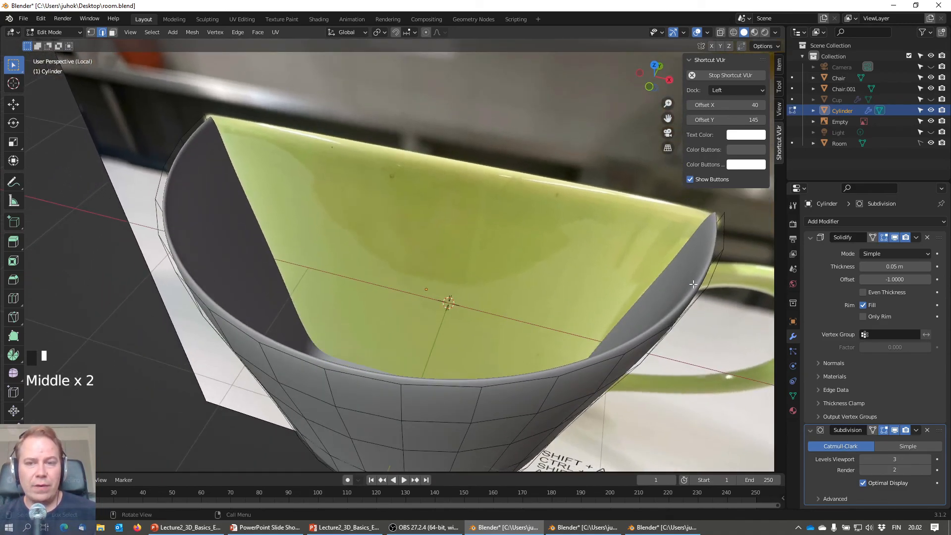
middle_drag(342, 365, 382, 316)
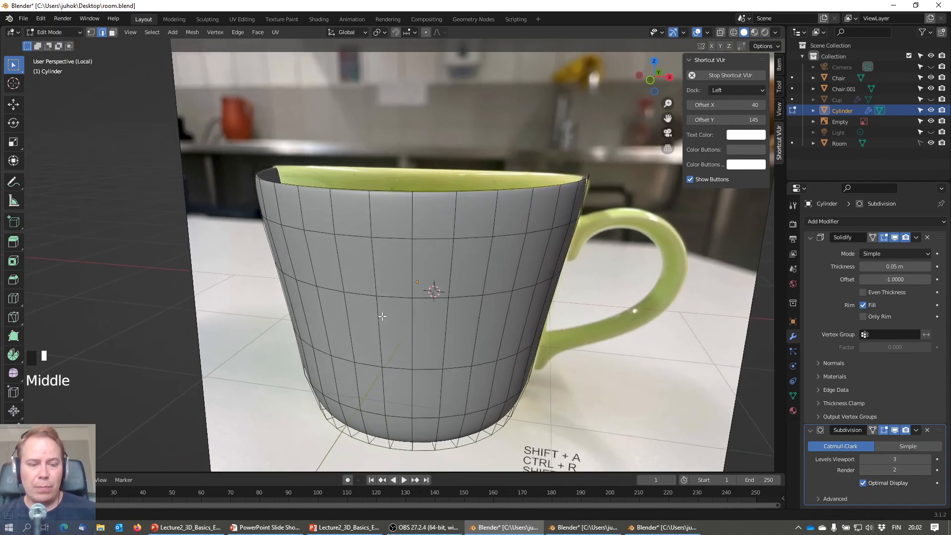
key(shift+r)
key(ctrl+r)
click(439, 214)
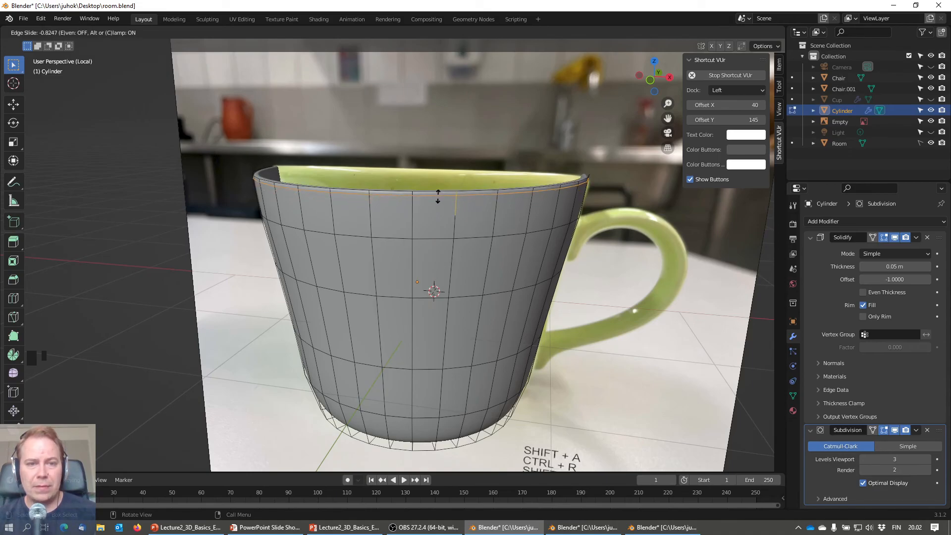
click(439, 198)
Step: Add a loop cut around the lowest wall band and slide it close to the base edge, at a factor of about 0.93
mouse_move(439, 205)
middle_down()
mouse_move(424, 230)
mouse_move(434, 221)
middle_up()
key(ctrl+r)
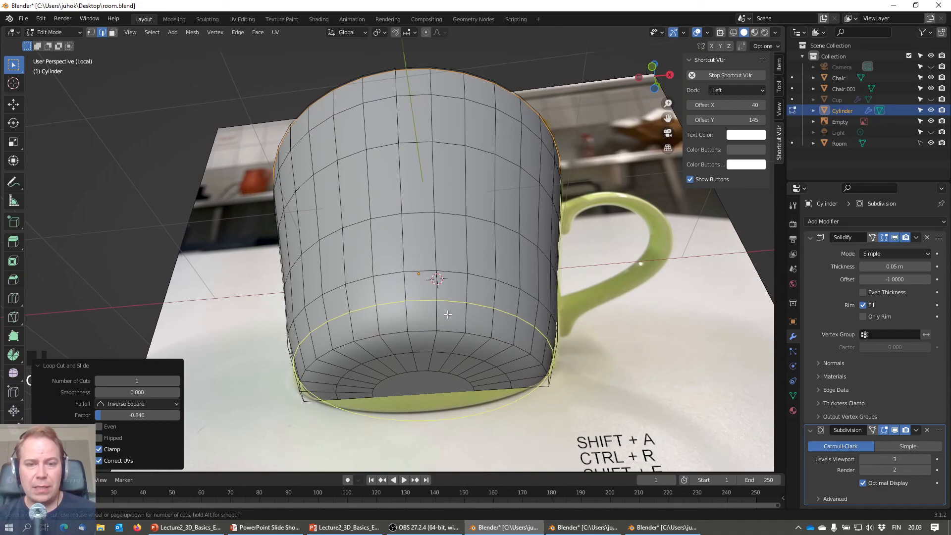
click(447, 314)
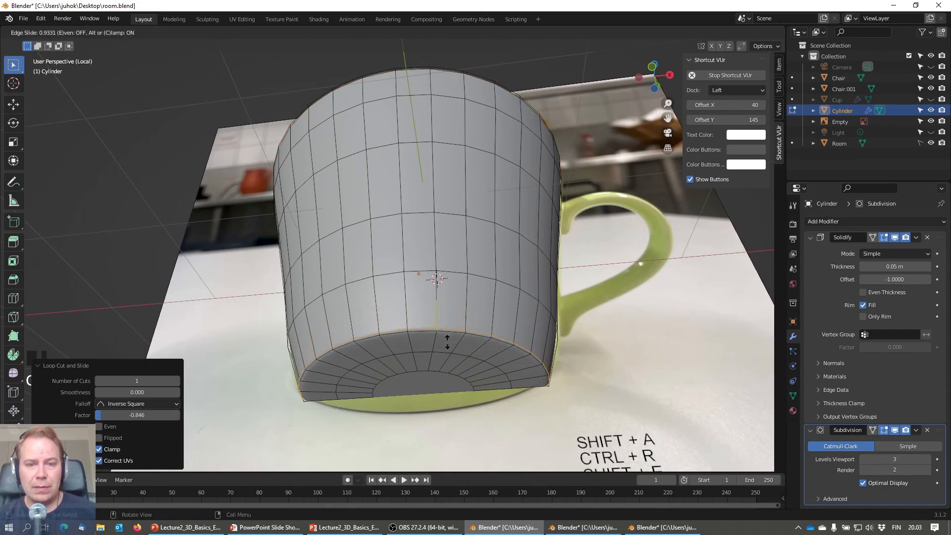
click(447, 342)
Step: Return to Object Mode and examine the sharpened rim and base of the cup body from several angles
middle_drag(538, 253, 490, 285)
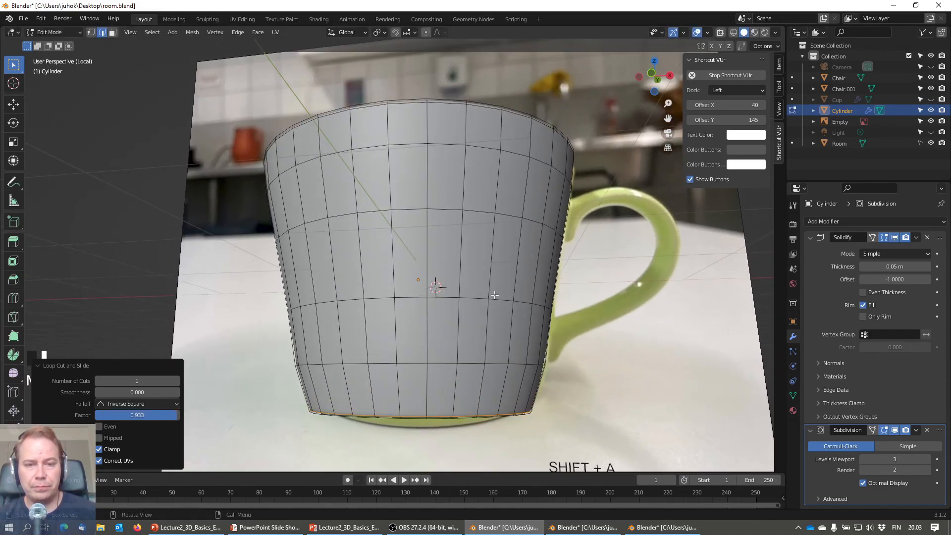
key(Tab)
middle_drag(514, 320, 354, 325)
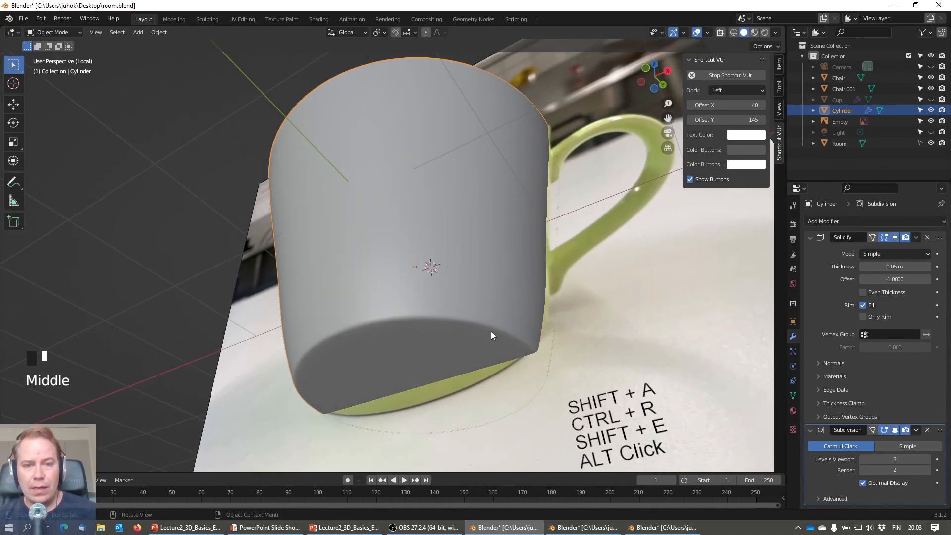
middle_drag(309, 277, 512, 295)
scroll(402, 318, down, 3)
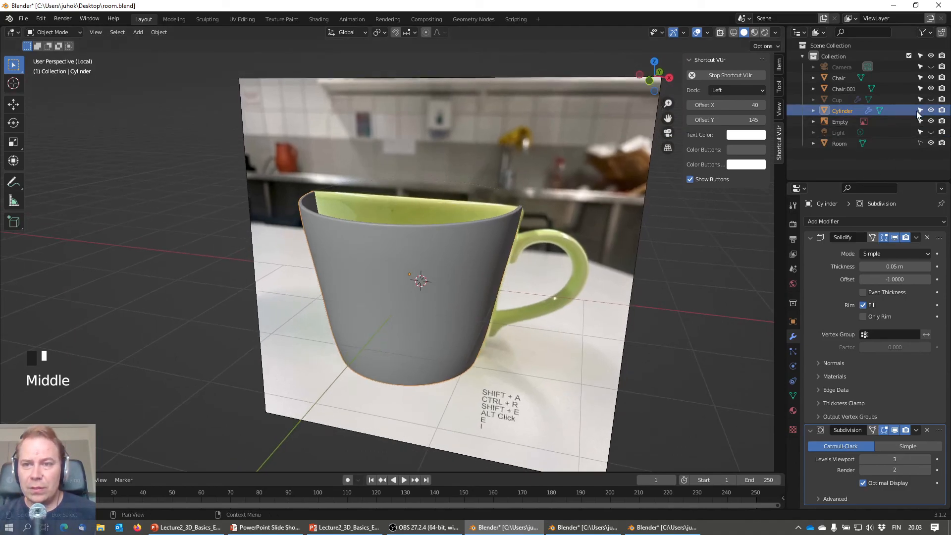
Step: Hide the reference image and examine the complete cup body on its own in Object Mode
click(931, 122)
middle_drag(568, 245, 556, 319)
scroll(544, 305, down, 2)
mouse_move(526, 291)
middle_down()
mouse_move(527, 304)
mouse_move(507, 283)
mouse_move(511, 297)
middle_up()
key(Tab)
key(Tab)
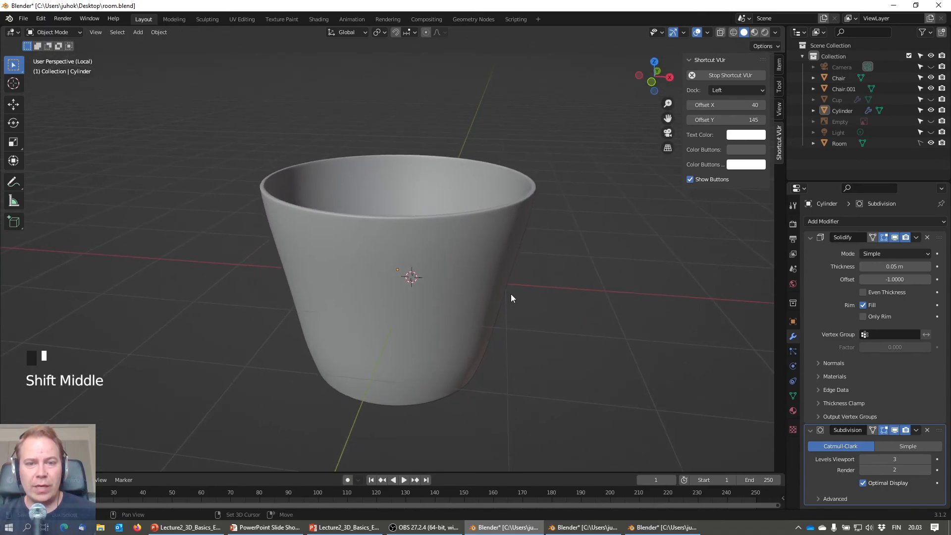
scroll(514, 310, up, 2)
Step: Switch to the PowerPoint slide show and advance to the Extra: Skyscraper slide
click(347, 527)
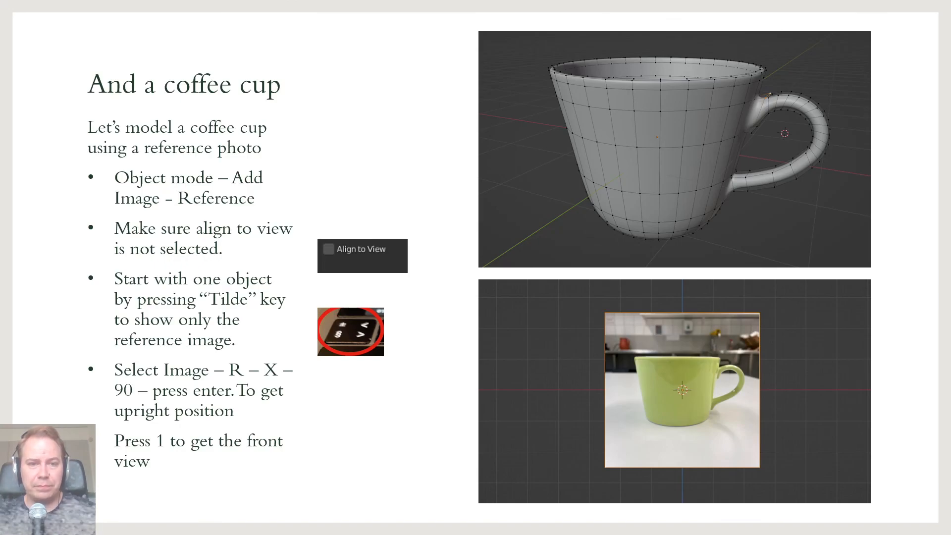
click(444, 269)
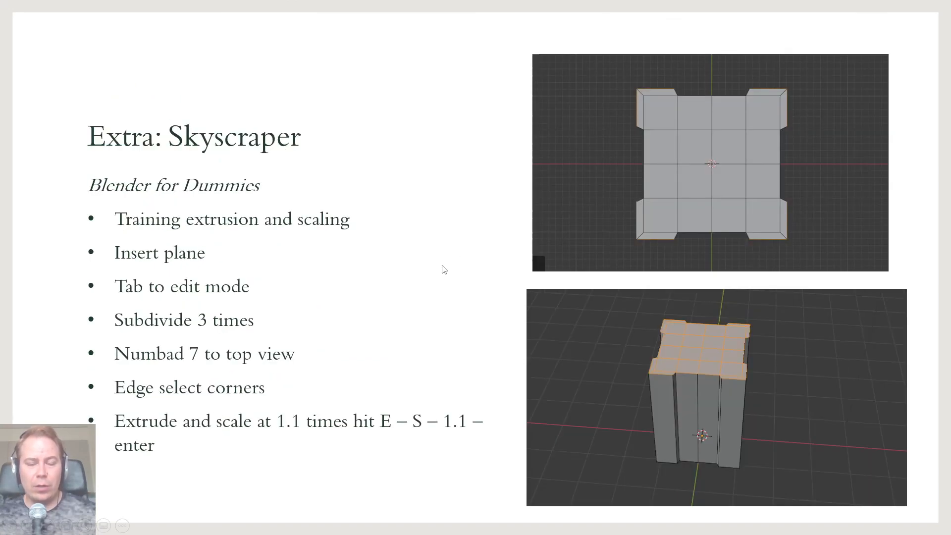